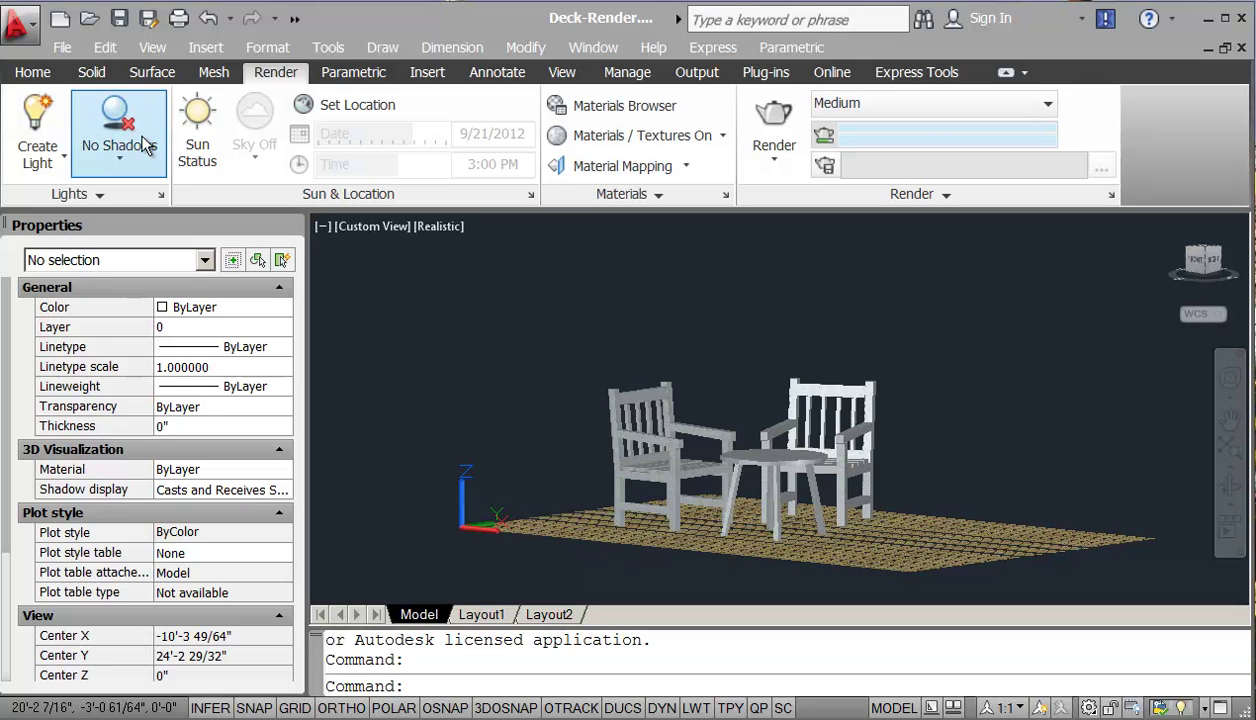
# Save Car-Deck-Render.dwg under the new name Car-Deck-Render1.dwg in the Week-03 folder.
pyautogui.click(58, 47)
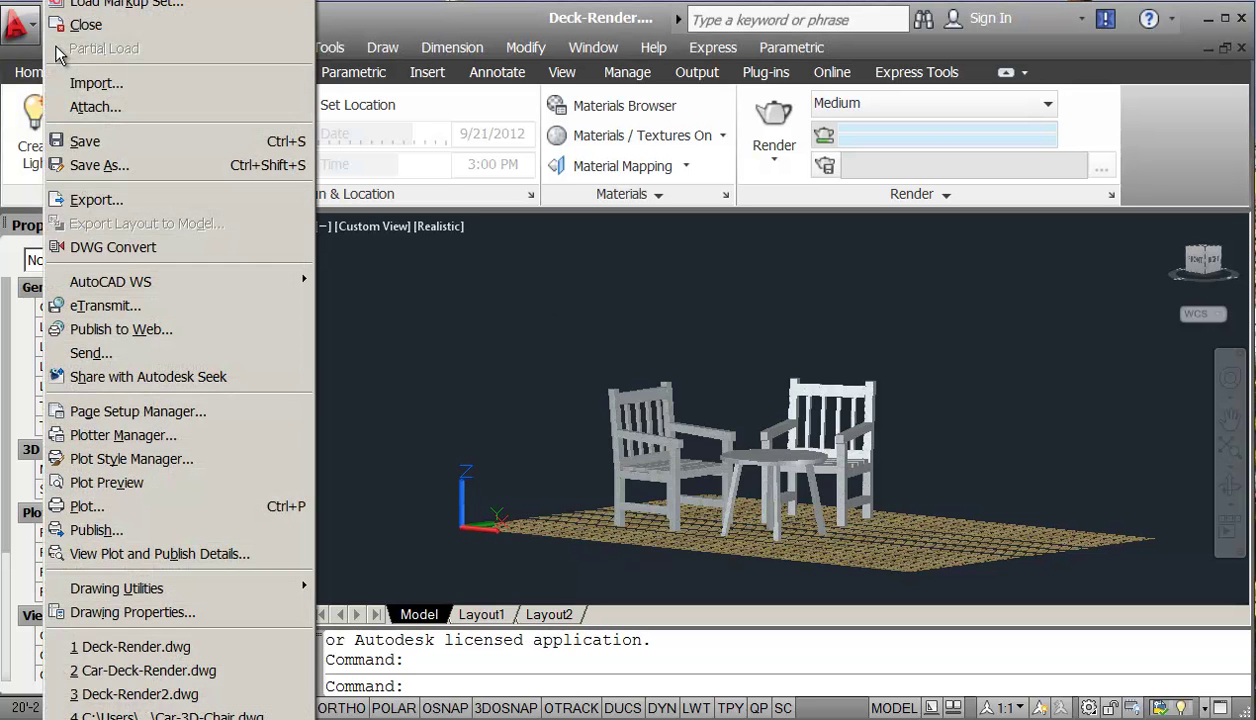
pyautogui.click(100, 165)
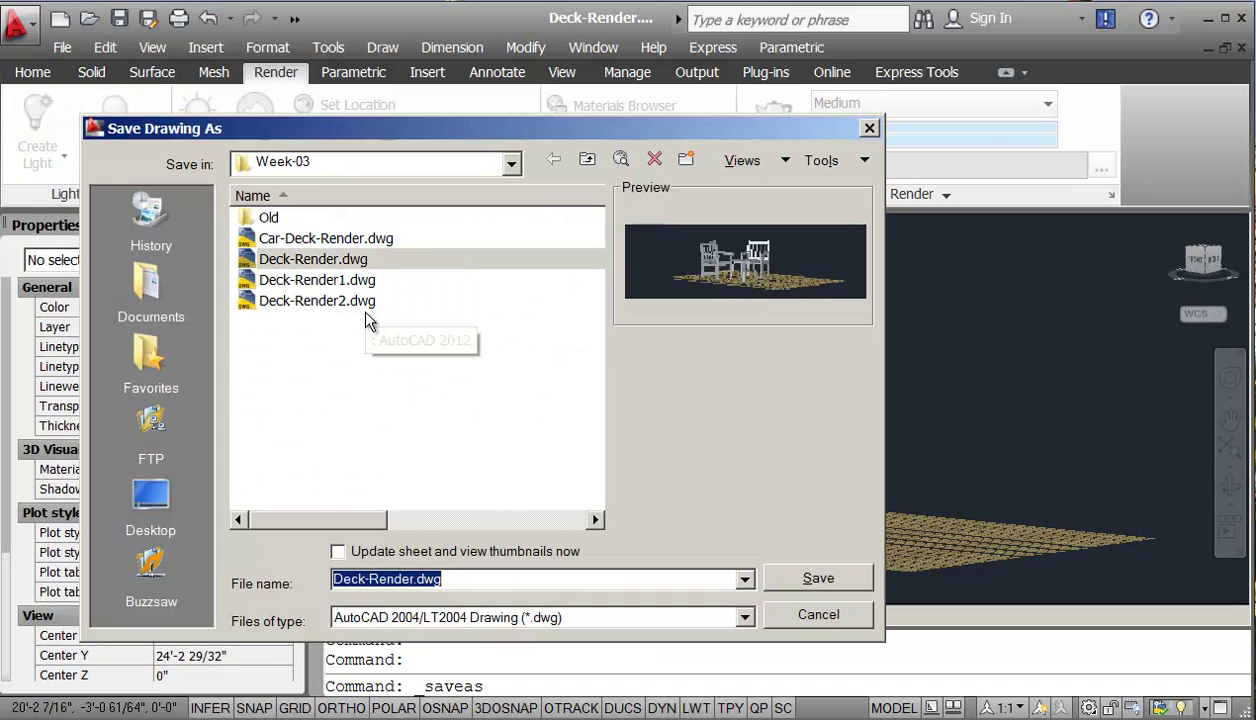
pyautogui.click(298, 240)
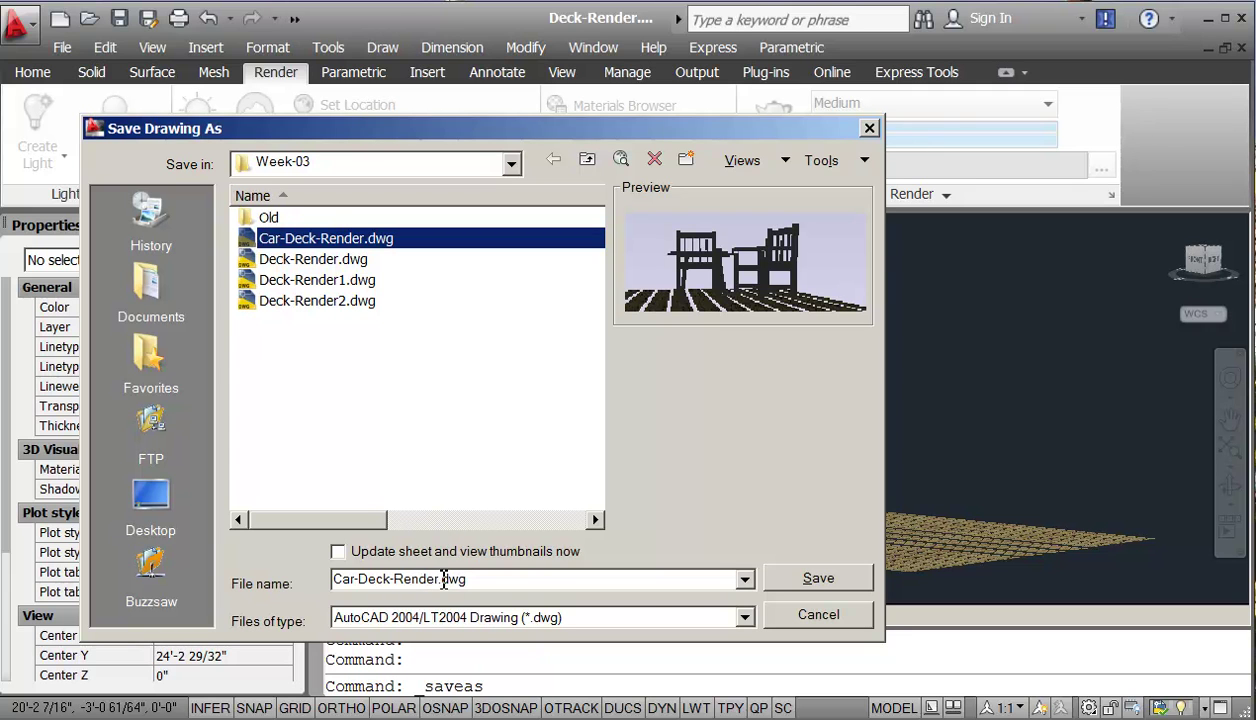
pyautogui.click(440, 584)
pyautogui.doubleClick(442, 584)
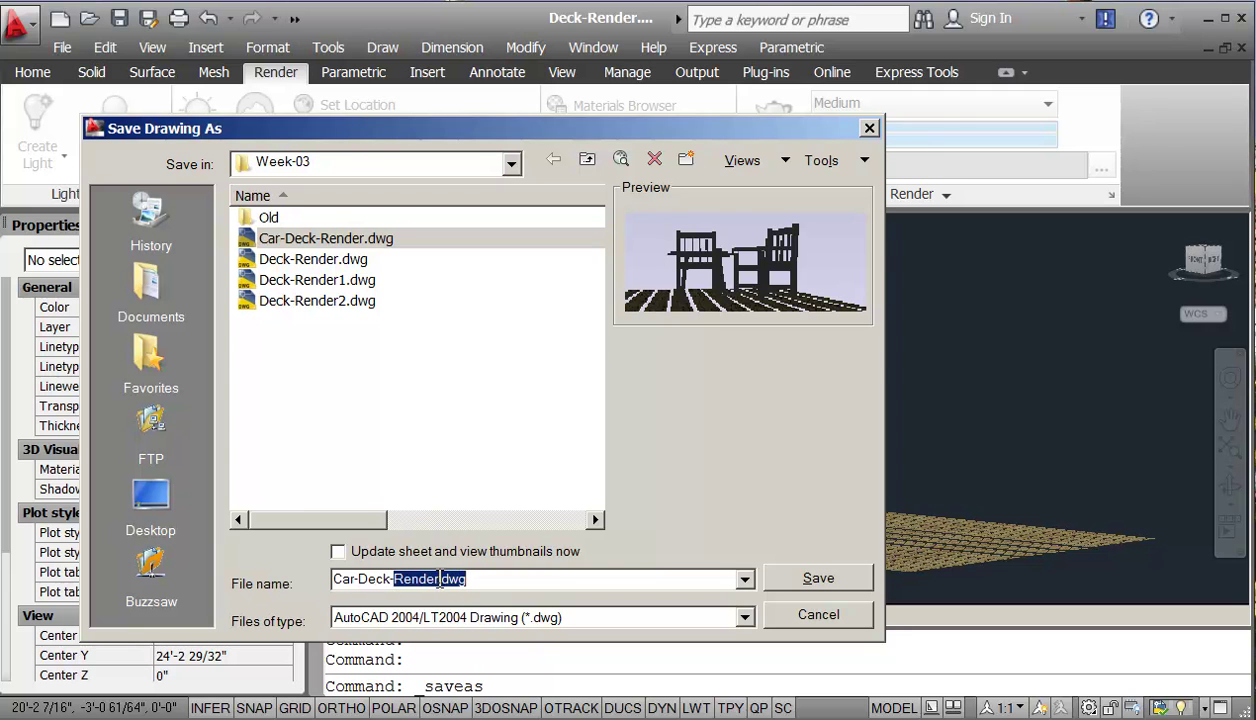
pyautogui.click(440, 581)
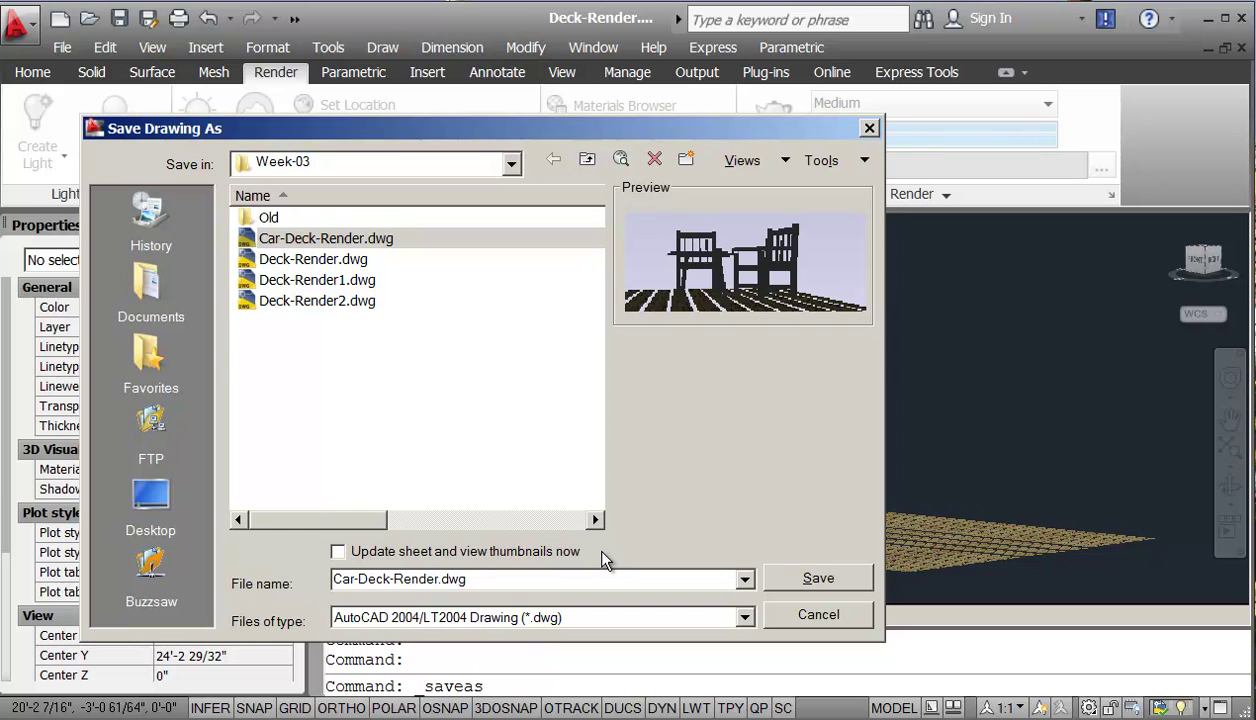
pyautogui.write('1')
pyautogui.click(836, 581)
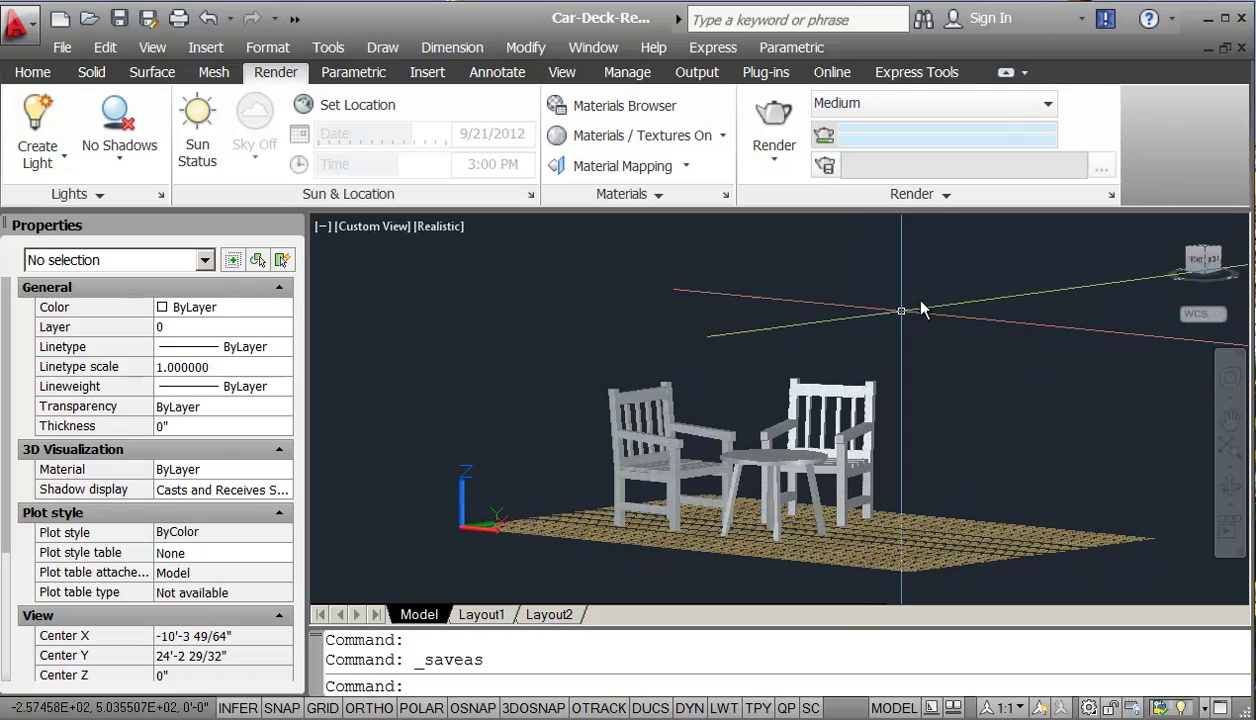
# Switch the view projection to perspective from the ViewCube menu.
pyautogui.rightClick(1196, 262)
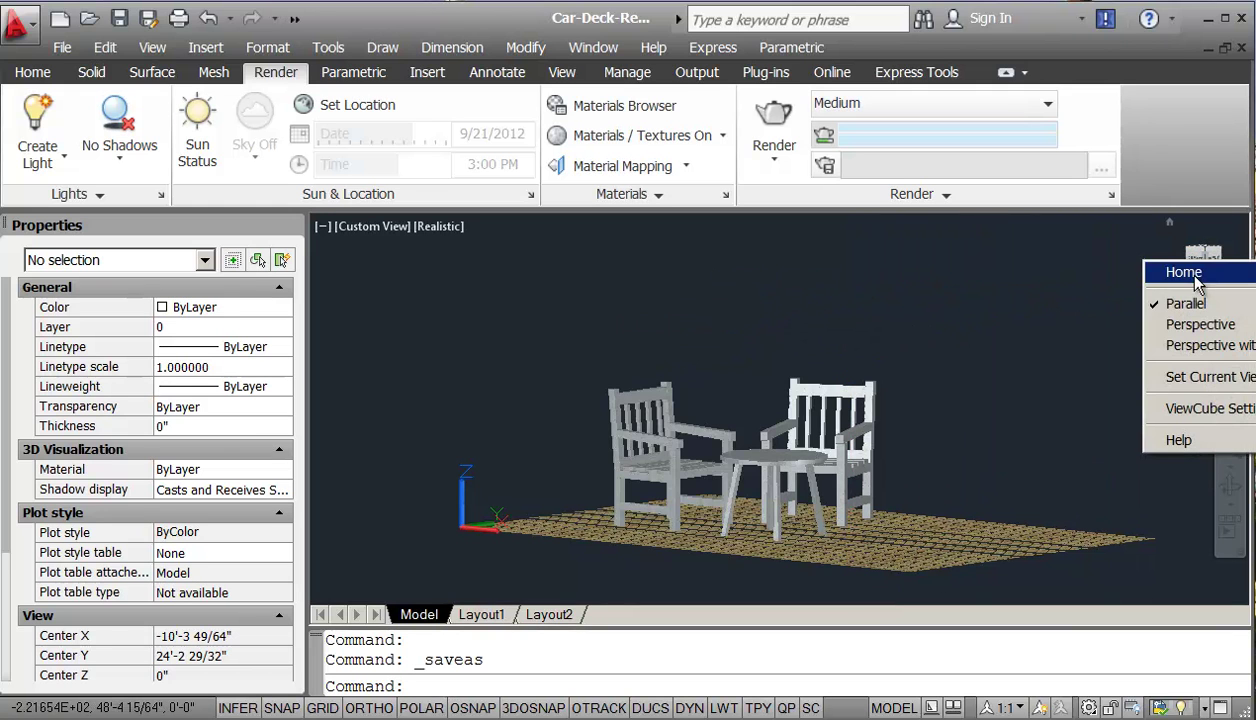
pyautogui.click(1198, 326)
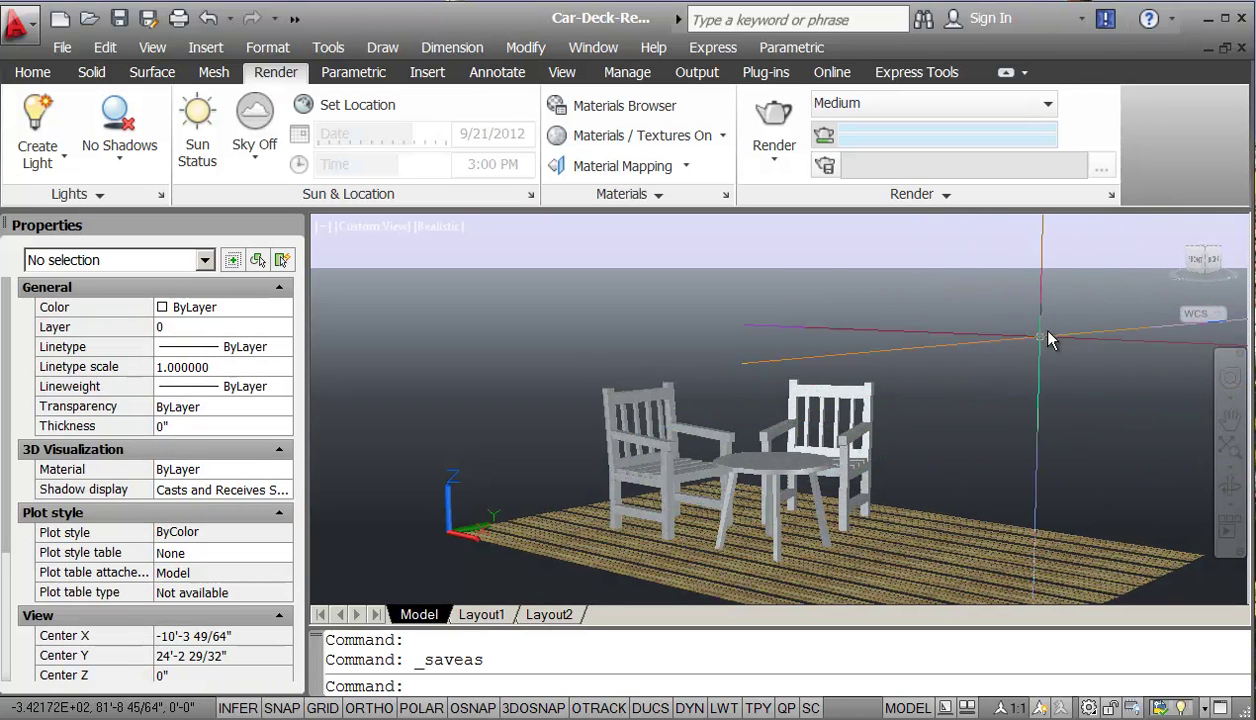
pyautogui.rightClick(1196, 264)
pyautogui.click(1186, 304)
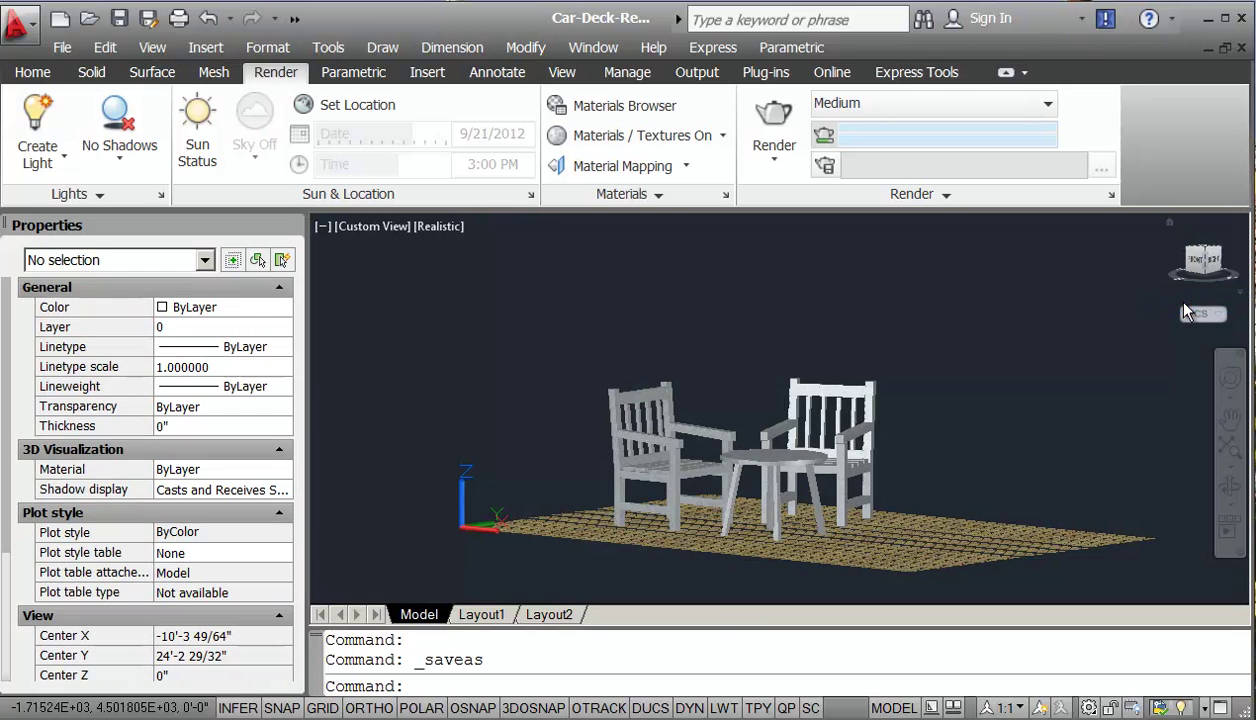
pyautogui.rightClick(1196, 264)
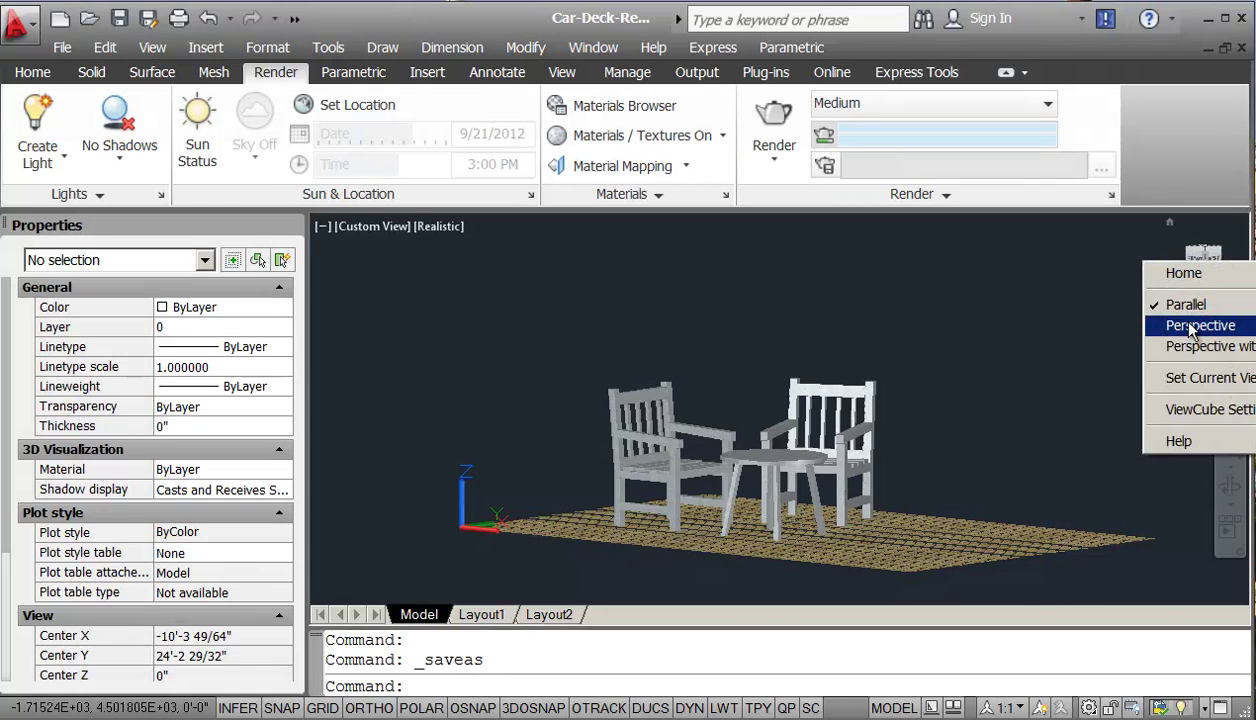
pyautogui.click(1189, 326)
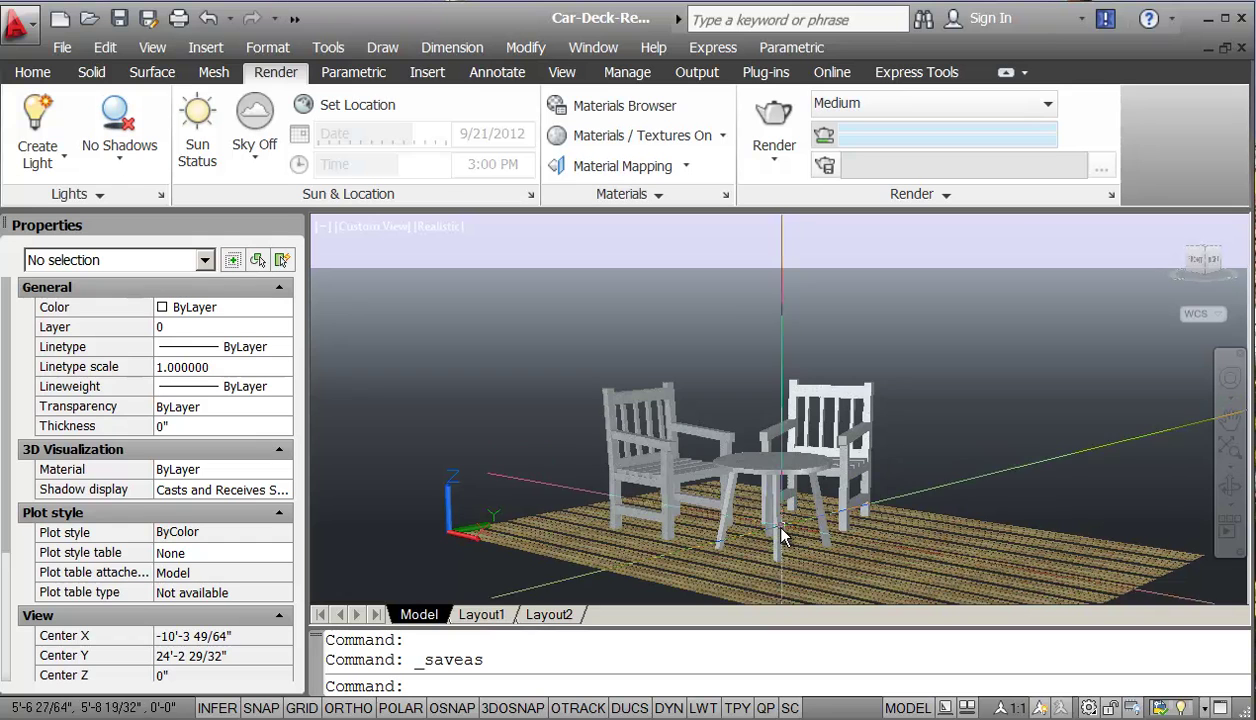
# Zoom in and pan the scene up slightly to frame the chairs and table closer.
pyautogui.scroll(4, 757, 533)
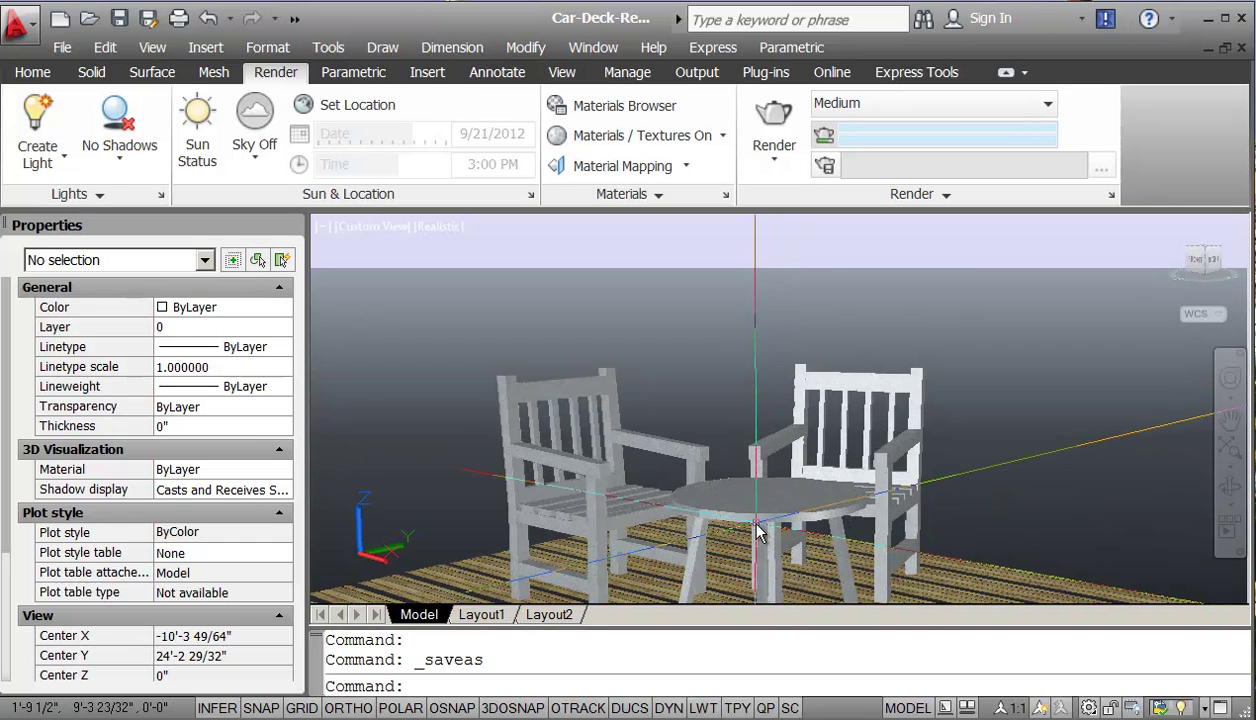
pyautogui.click(1229, 419)
pyautogui.moveTo(1063, 451); pyautogui.dragTo(1068, 412)
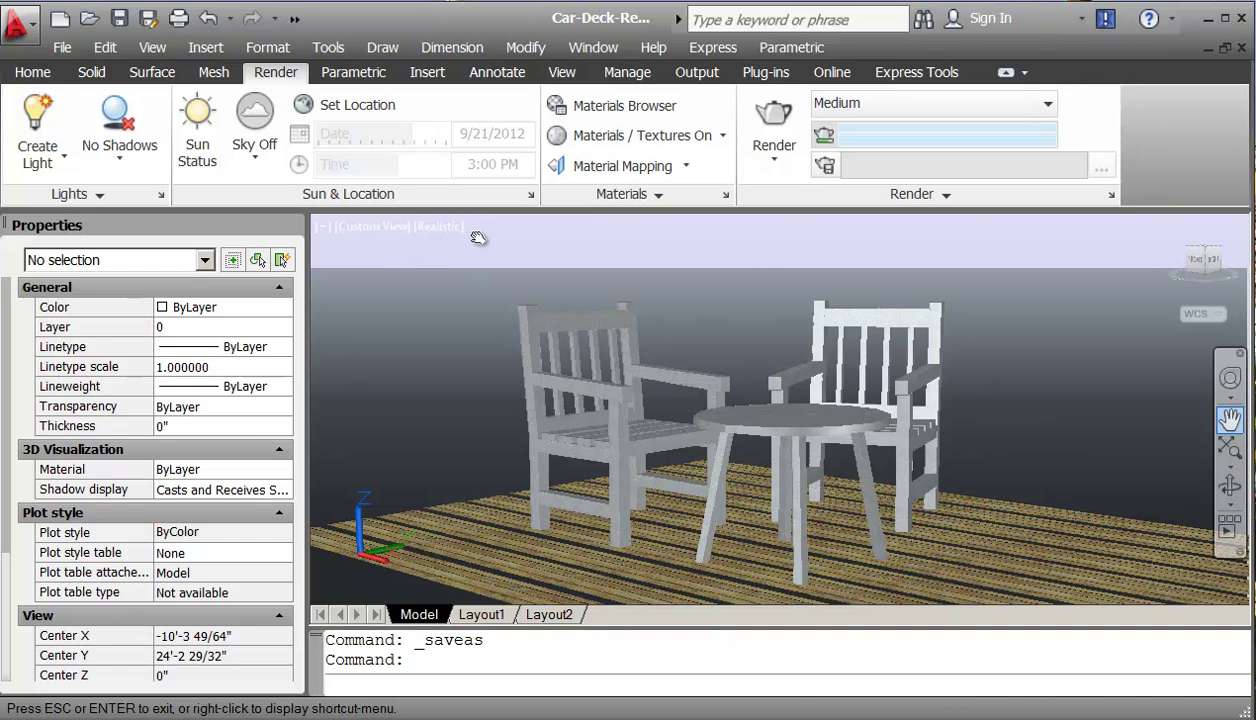
pyautogui.press('Escape')
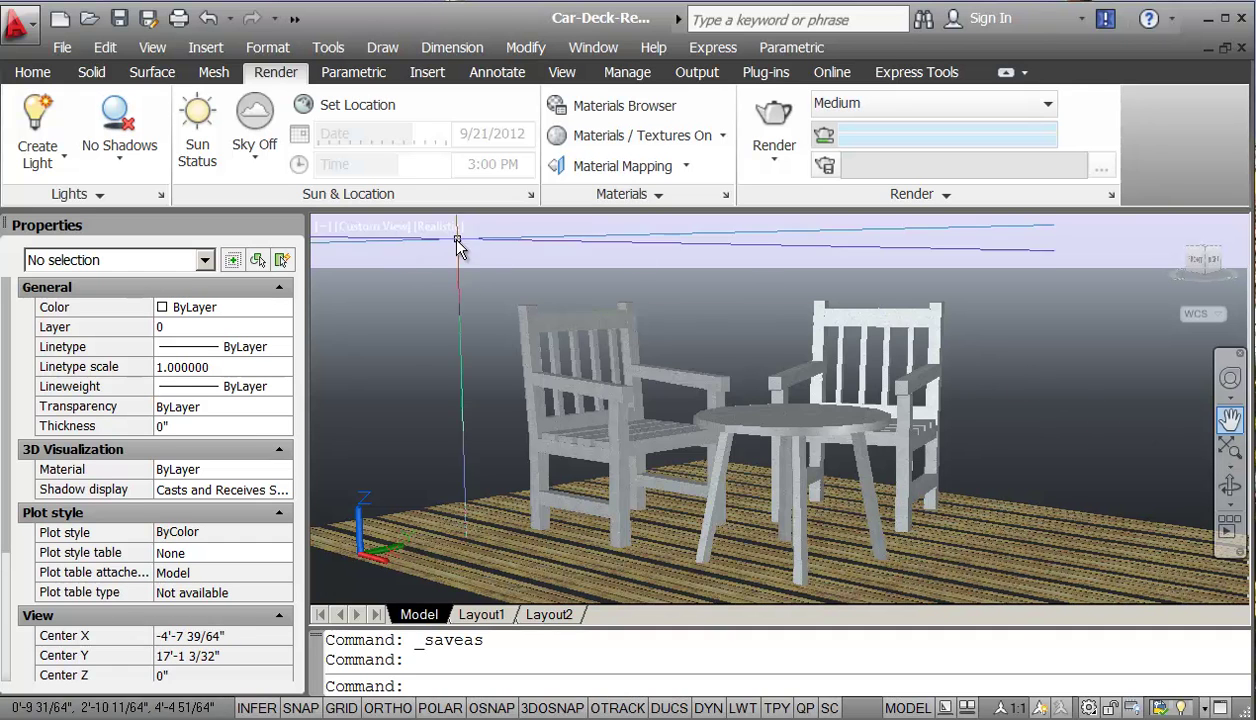
# Create a named view Render1 in View Manager with Save layer snapshot unchecked.
pyautogui.click(358, 228)
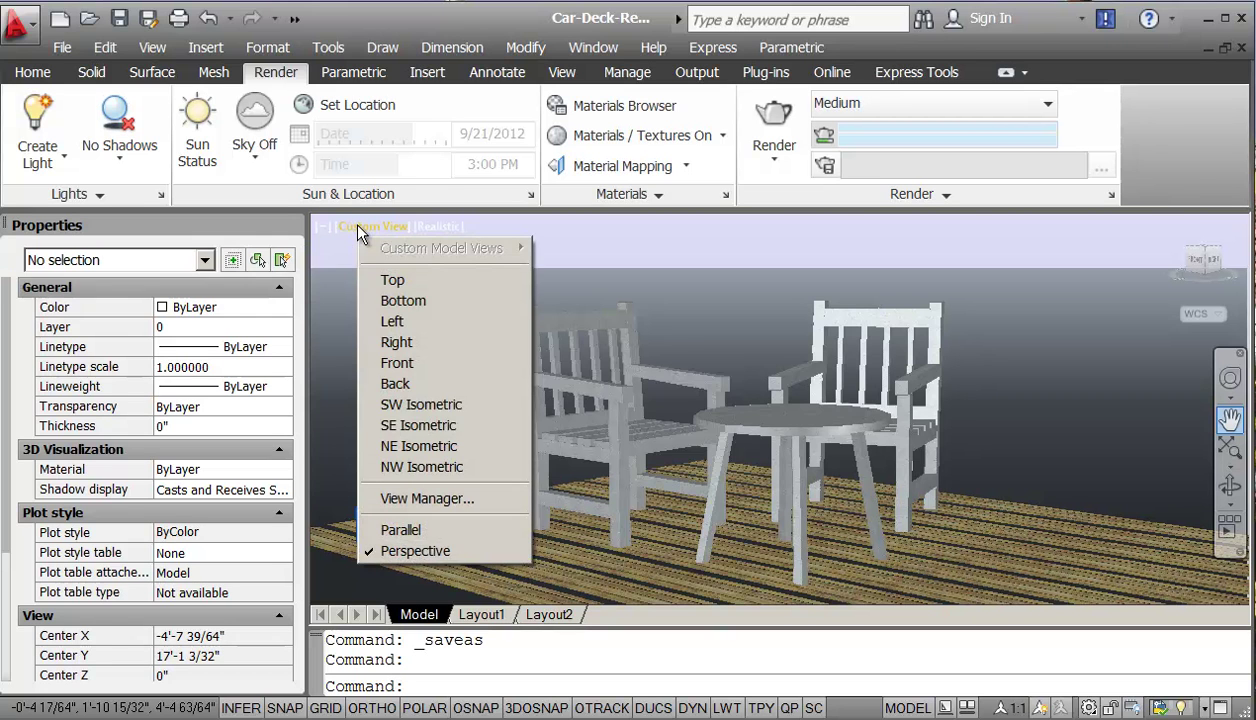
pyautogui.click(420, 499)
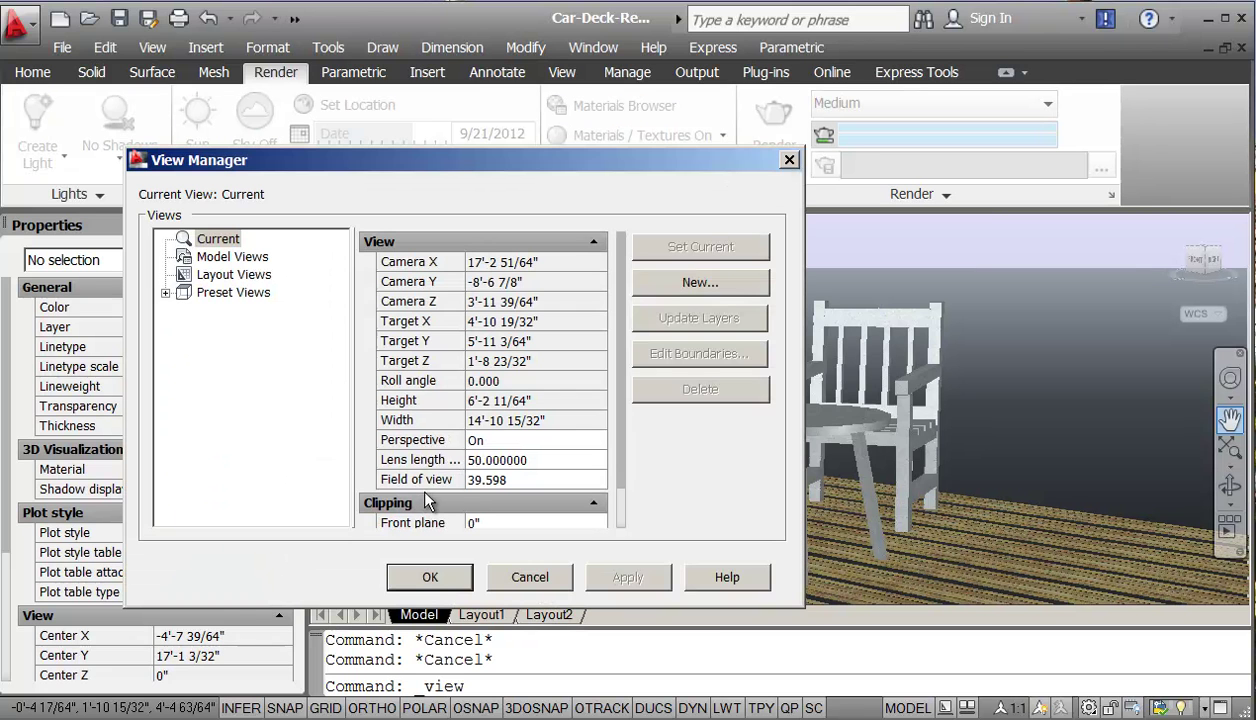
pyautogui.click(696, 284)
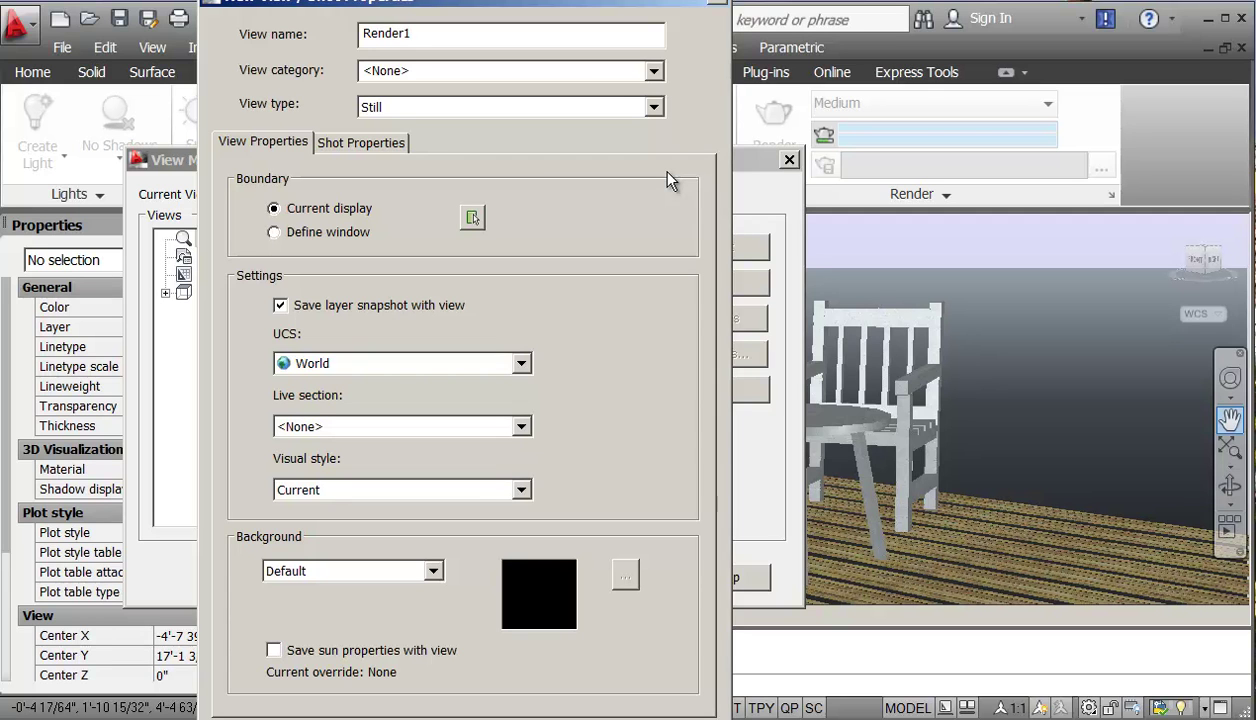
pyautogui.click(280, 306)
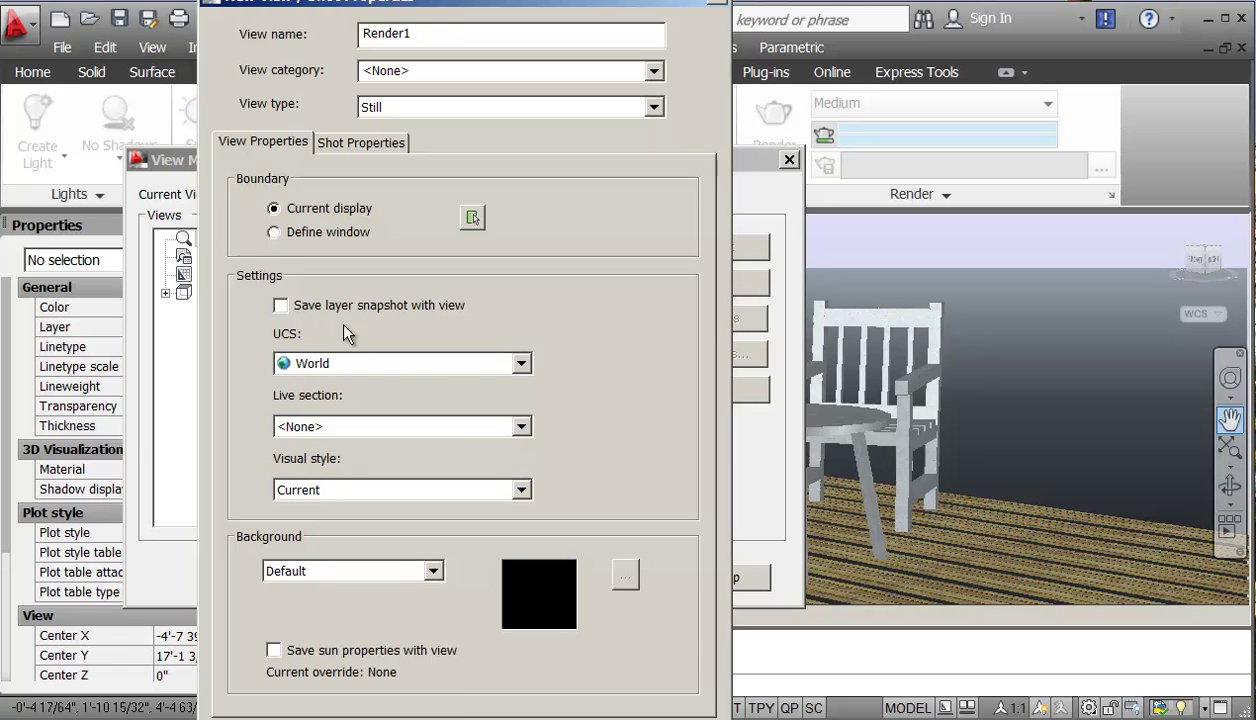
pyautogui.press('Return')
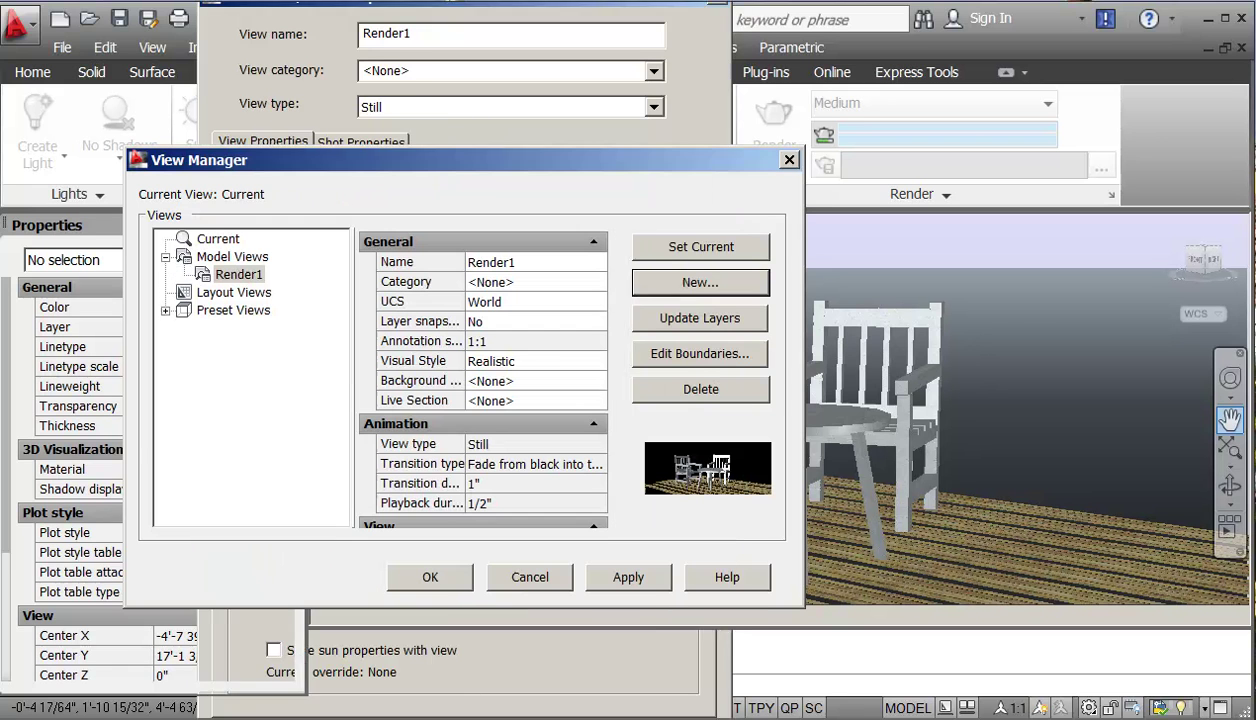
pyautogui.click(430, 580)
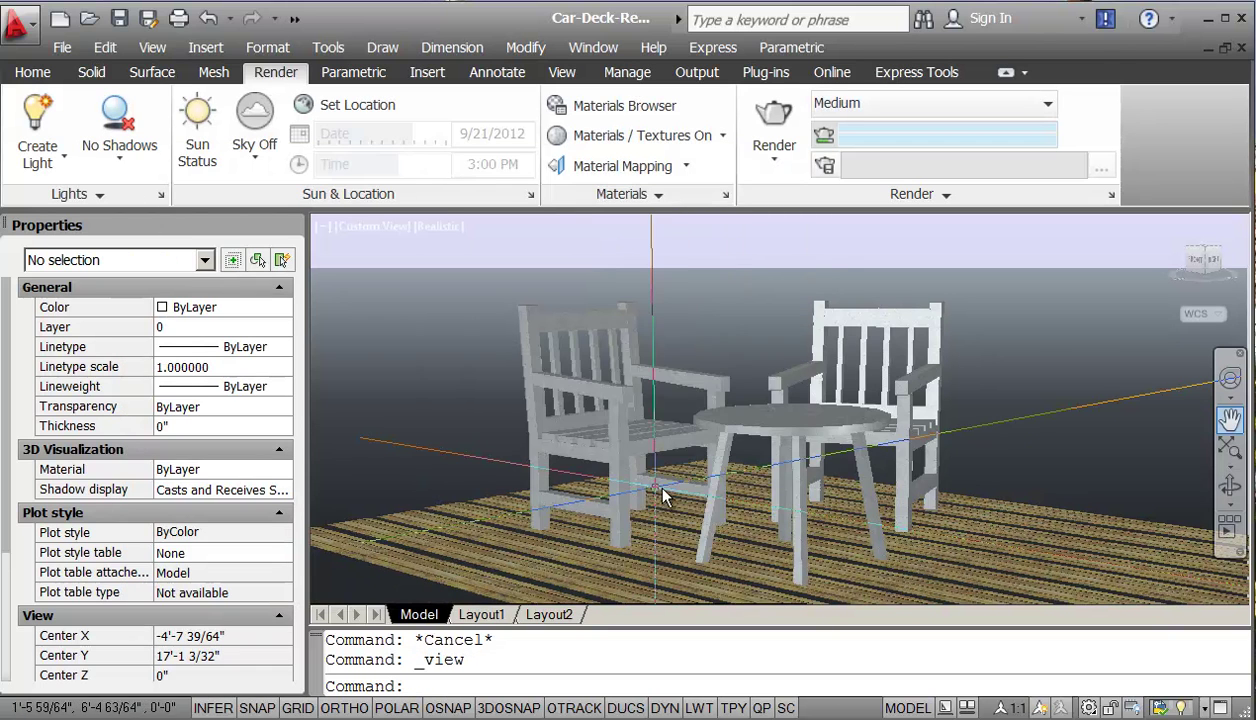
# Pan the chairs left of centre, then restore the saved Render1 custom model view.
pyautogui.click(1232, 424)
pyautogui.moveTo(987, 434); pyautogui.dragTo(906, 420)
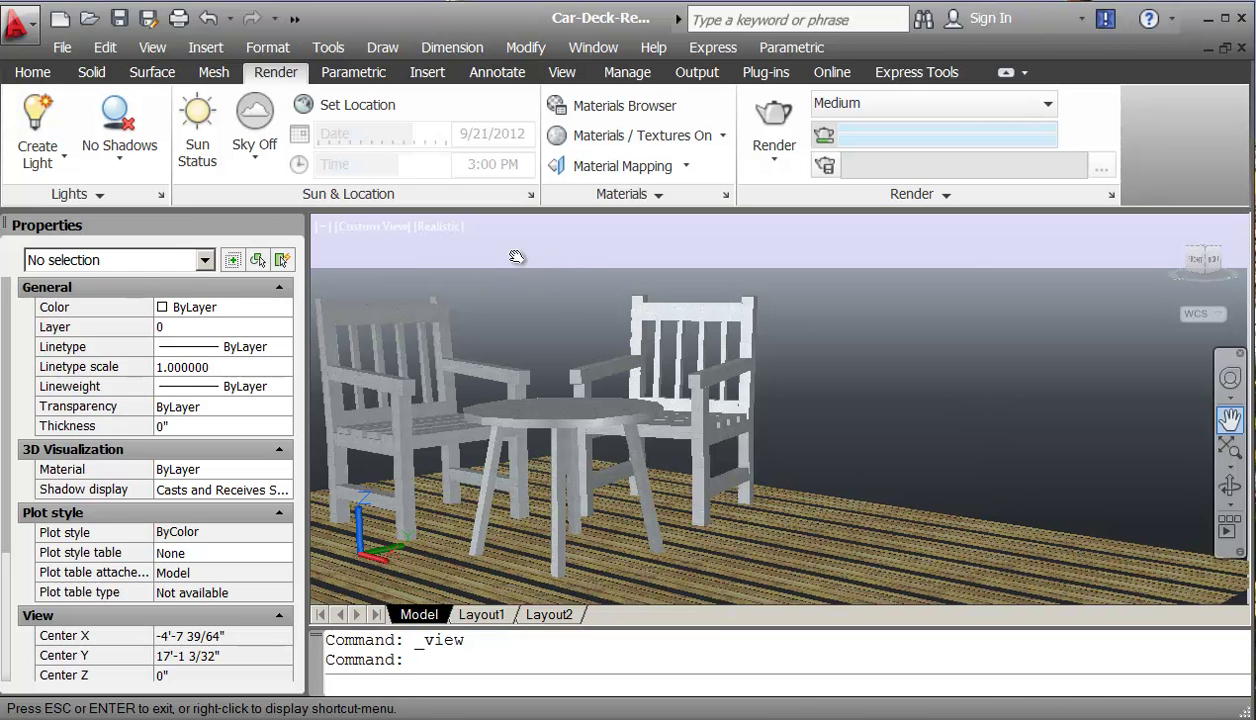
pyautogui.press('Escape')
pyautogui.click(378, 231)
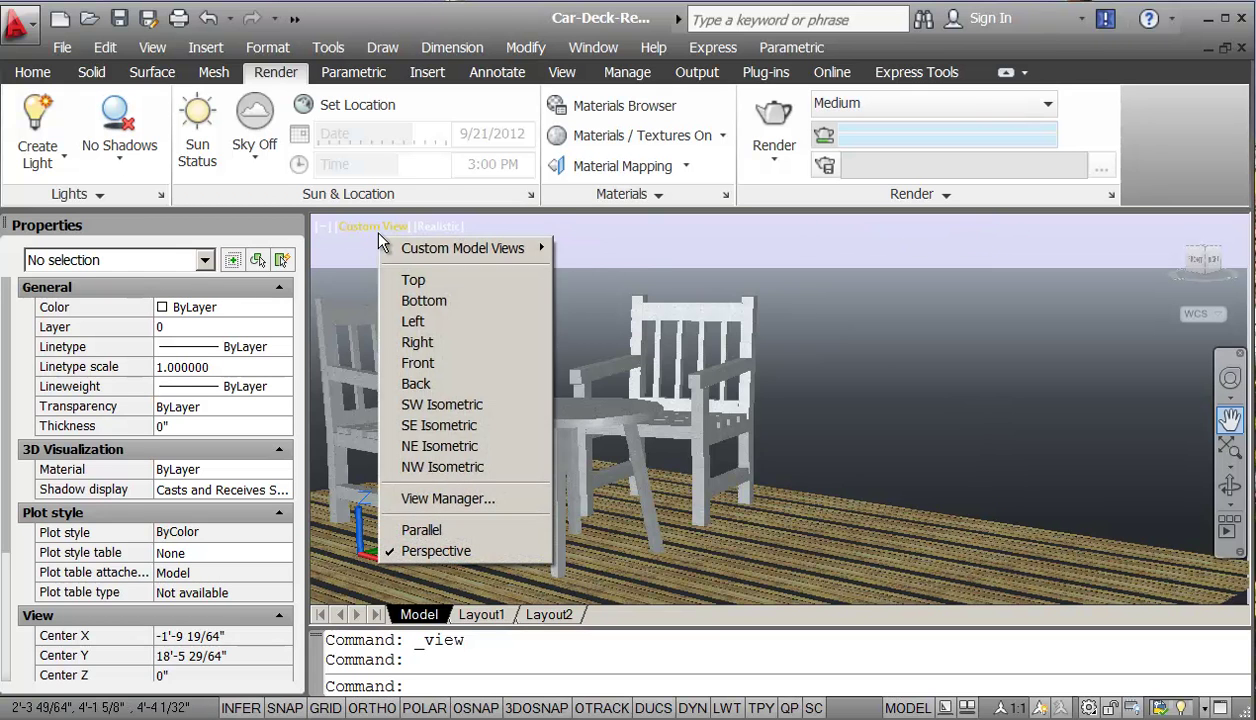
pyautogui.moveTo(412, 249)
pyautogui.click(335, 248)
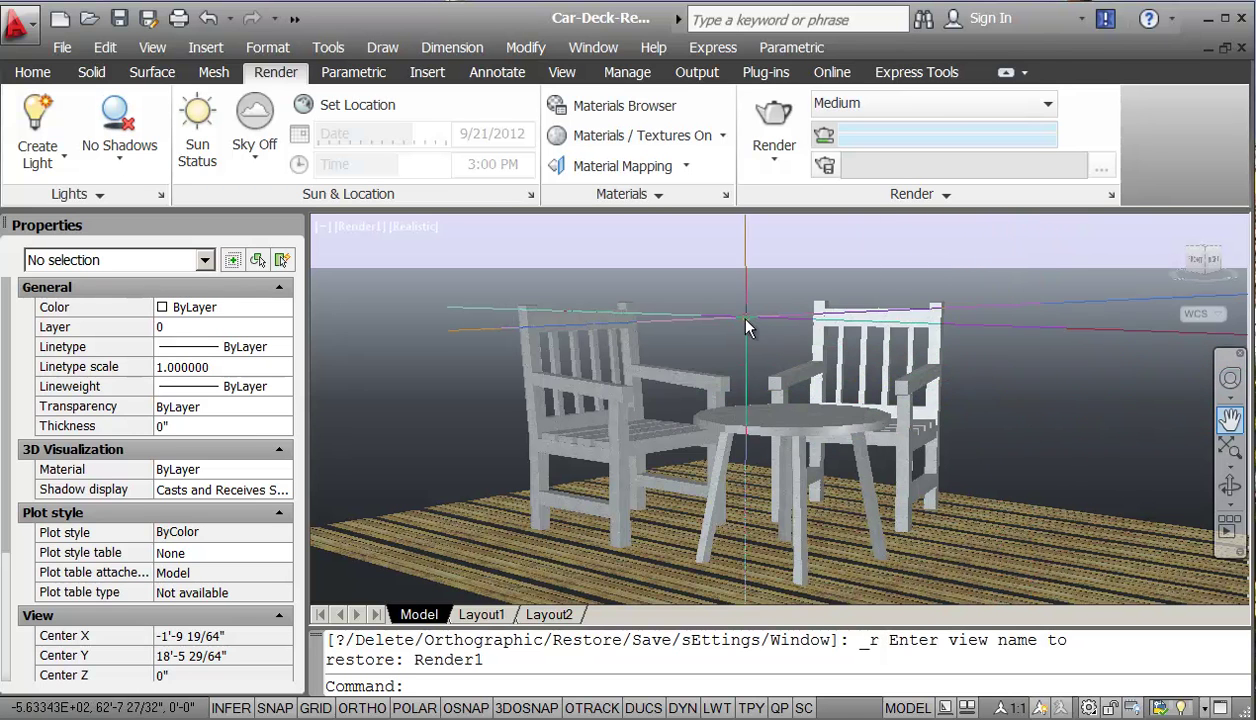
pyautogui.click(43, 81)
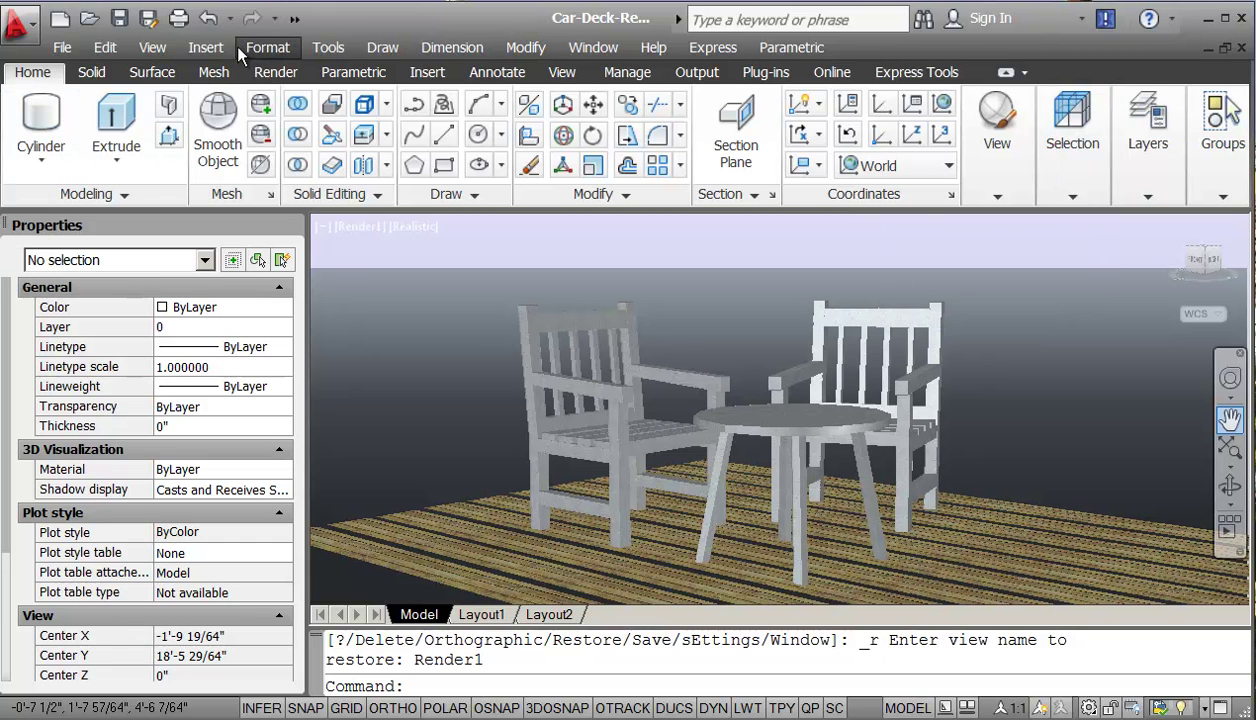
# Toggle the Quick Access Toolbar overflow and return to the Render ribbon tab.
pyautogui.click(294, 19)
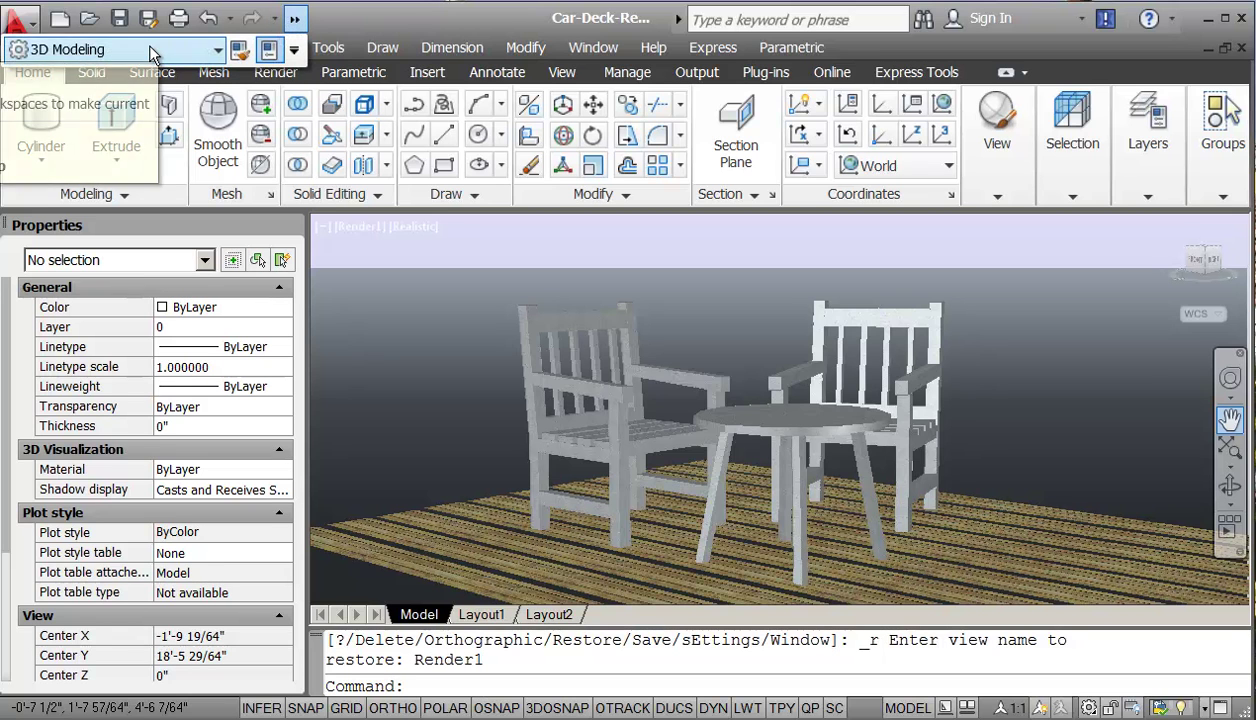
pyautogui.click(64, 199)
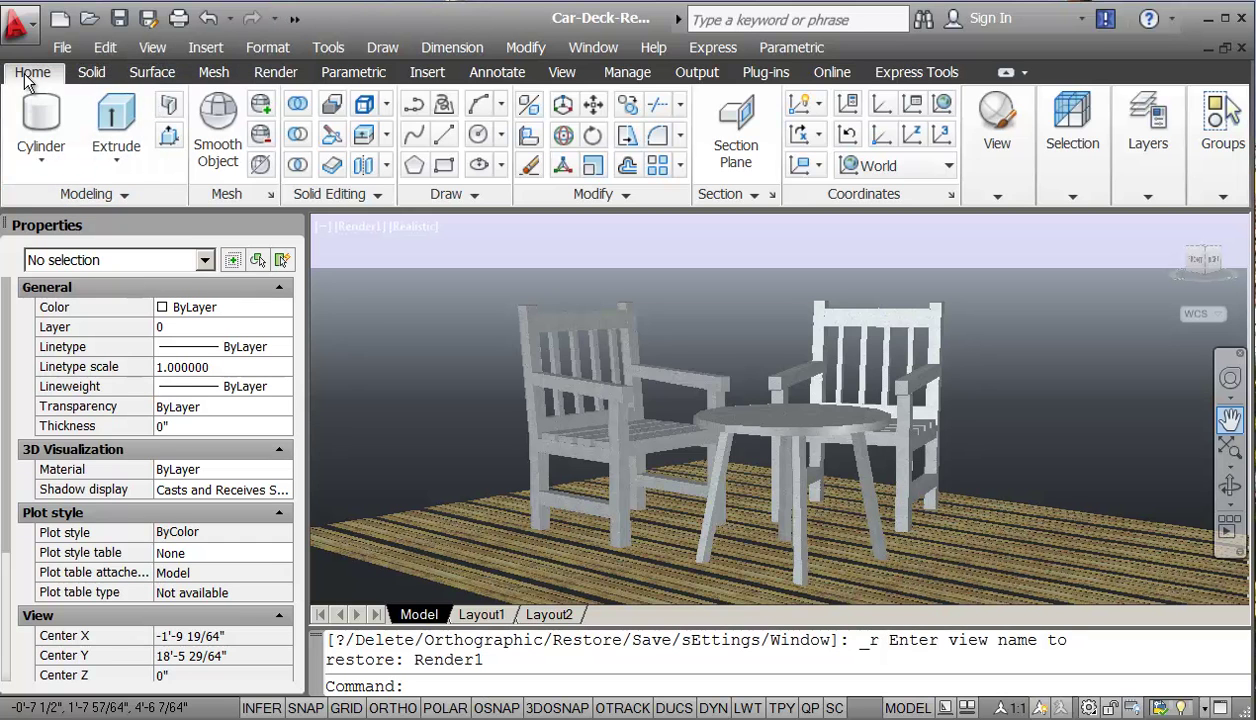
pyautogui.click(278, 73)
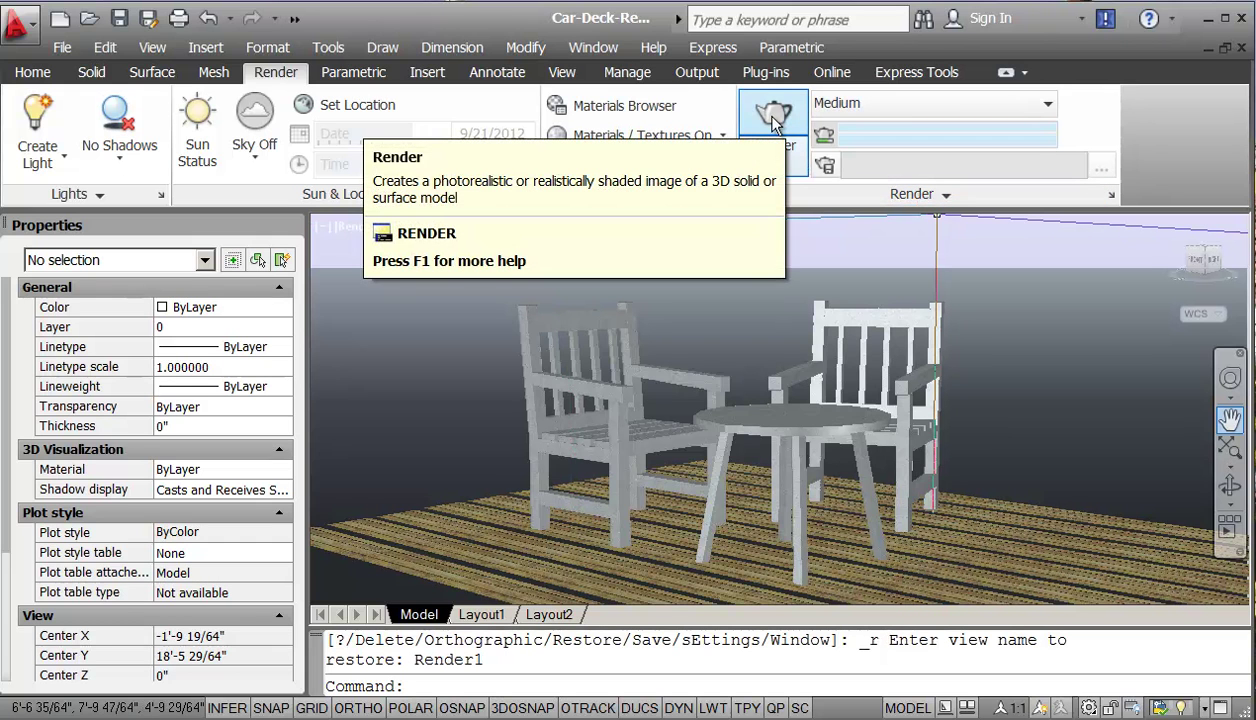
# Render the Render1 view at Medium 640 x 480, review its statistics, and close the window.
pyautogui.click(772, 120)
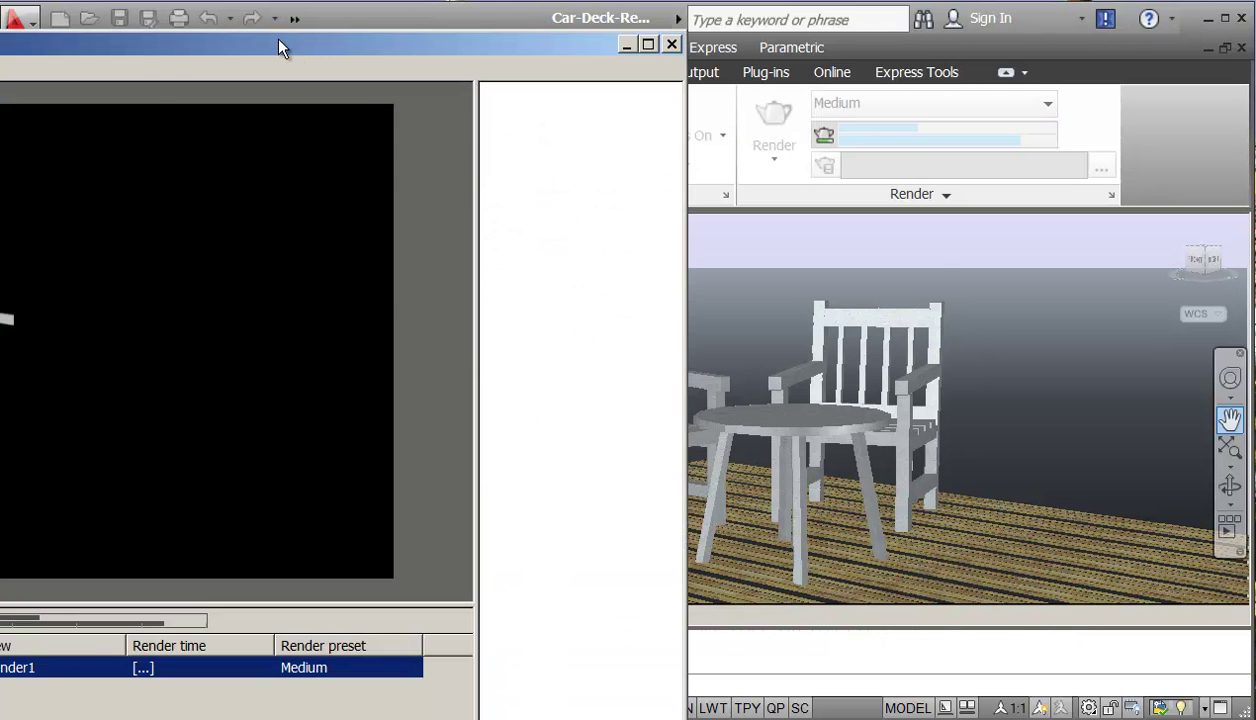
pyautogui.moveTo(280, 47); pyautogui.dragTo(686, 24)
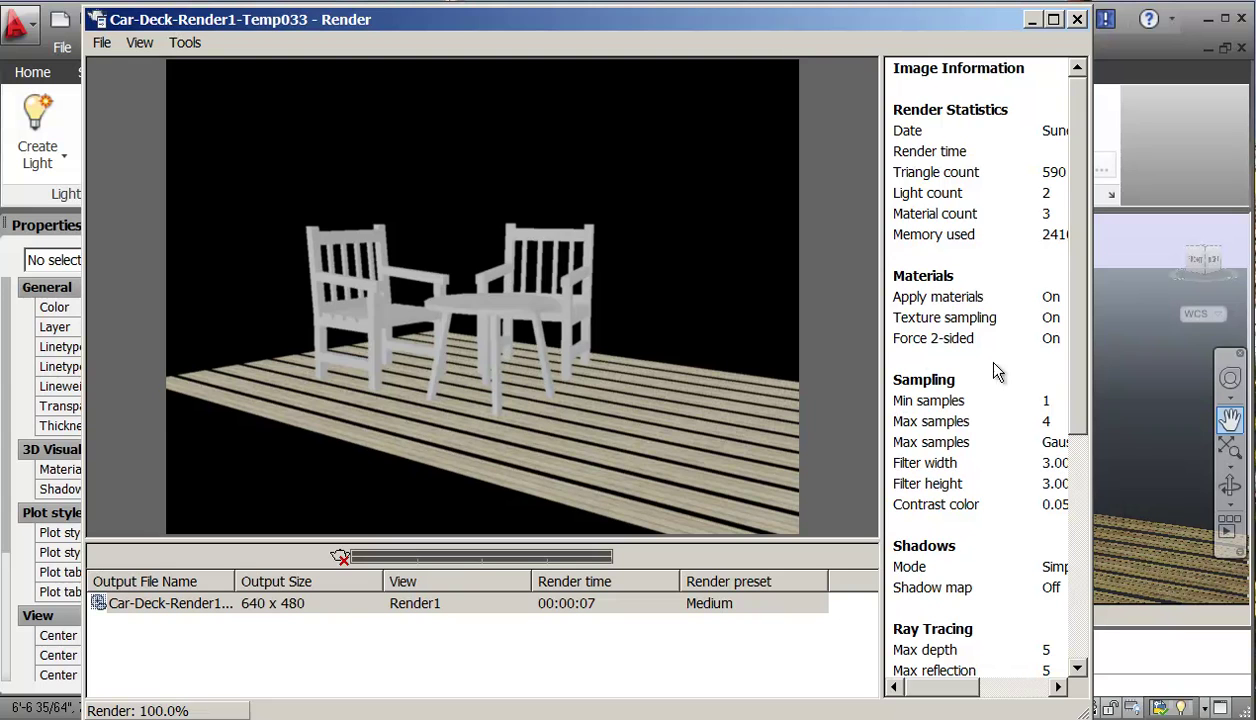
pyautogui.moveTo(884, 346); pyautogui.dragTo(840, 346)
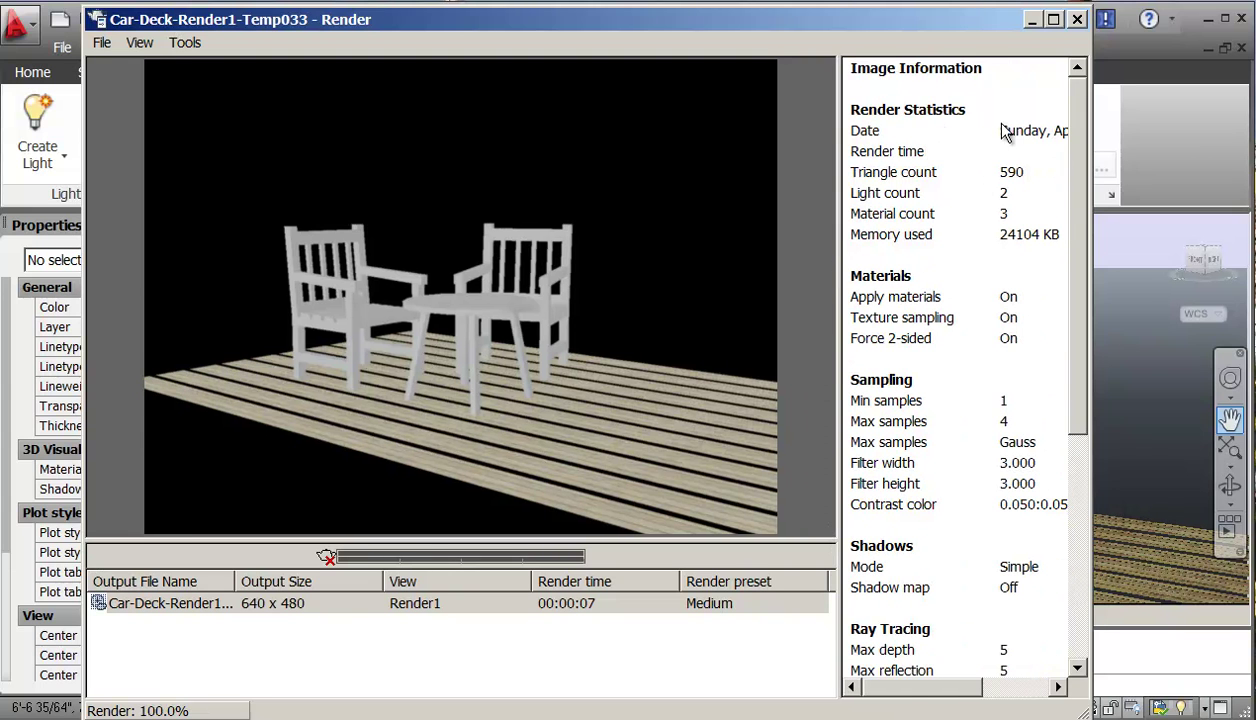
pyautogui.moveTo(1087, 333)
pyautogui.mouseDown()
pyautogui.moveTo(1068, 574)
pyautogui.moveTo(1073, 331)
pyautogui.mouseUp()
pyautogui.click(1076, 20)
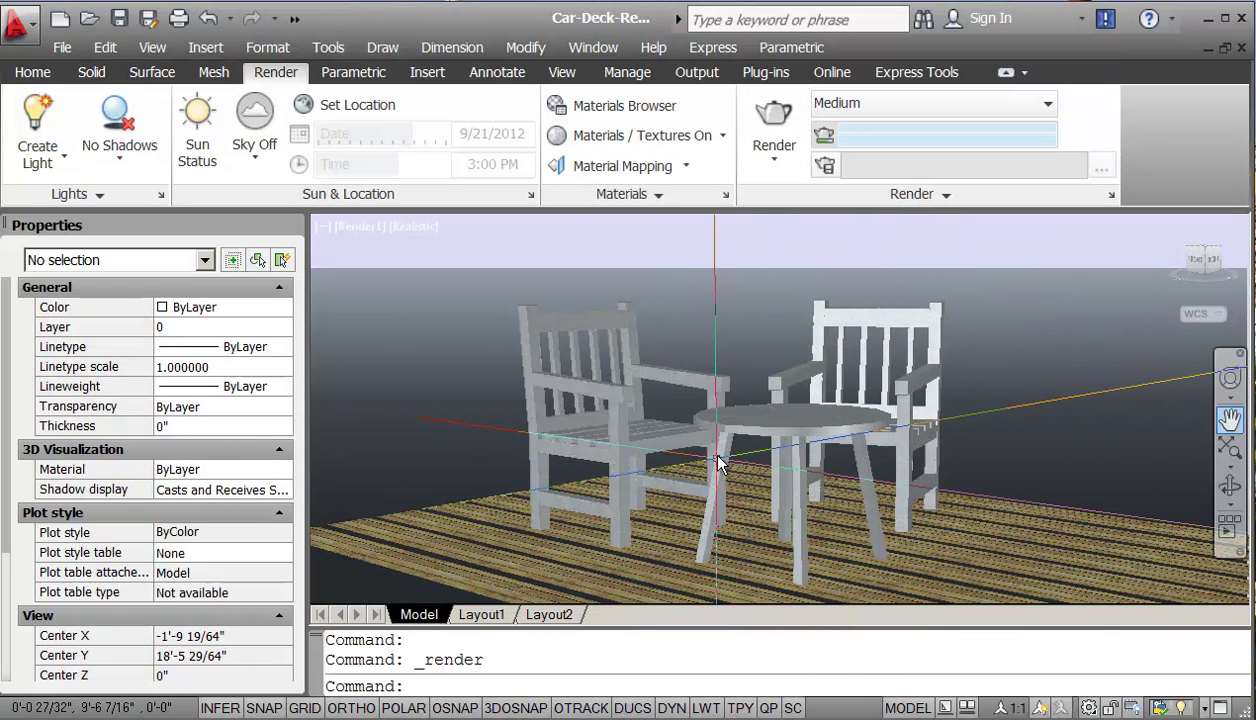
# Turn on sunlight with default lighting off and render the sunlit scene.
pyautogui.click(197, 122)
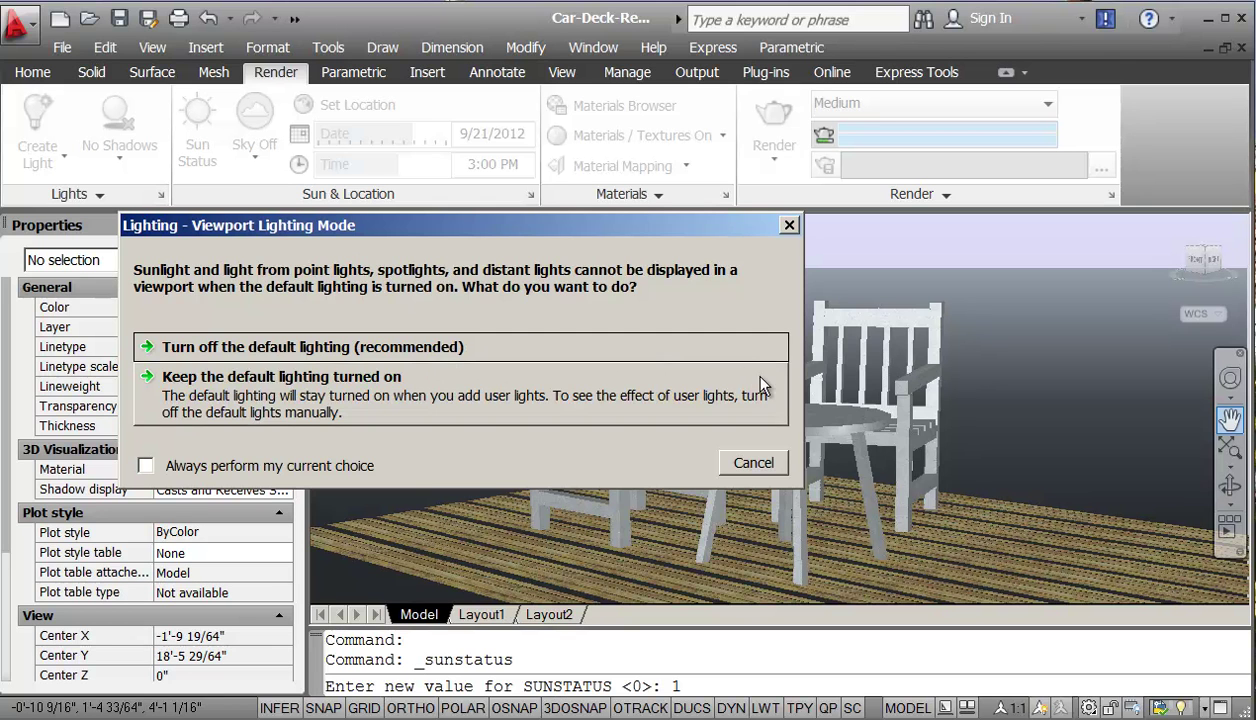
pyautogui.click(338, 349)
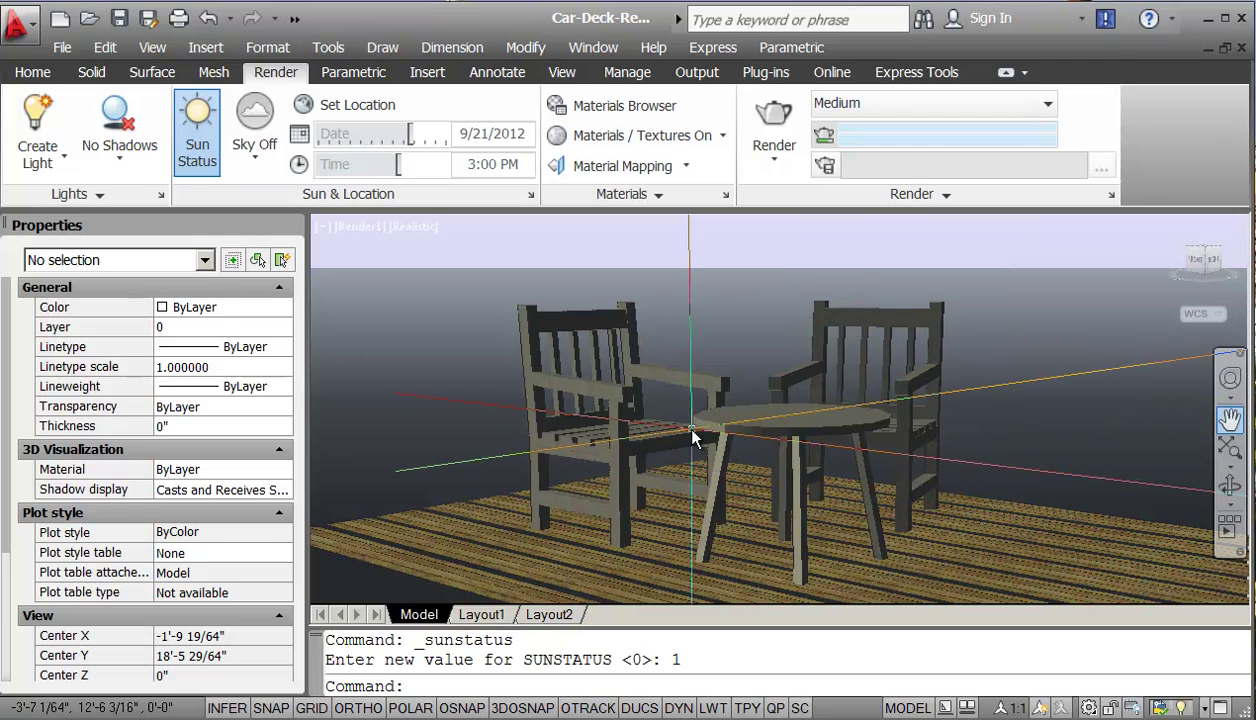
pyautogui.click(782, 146)
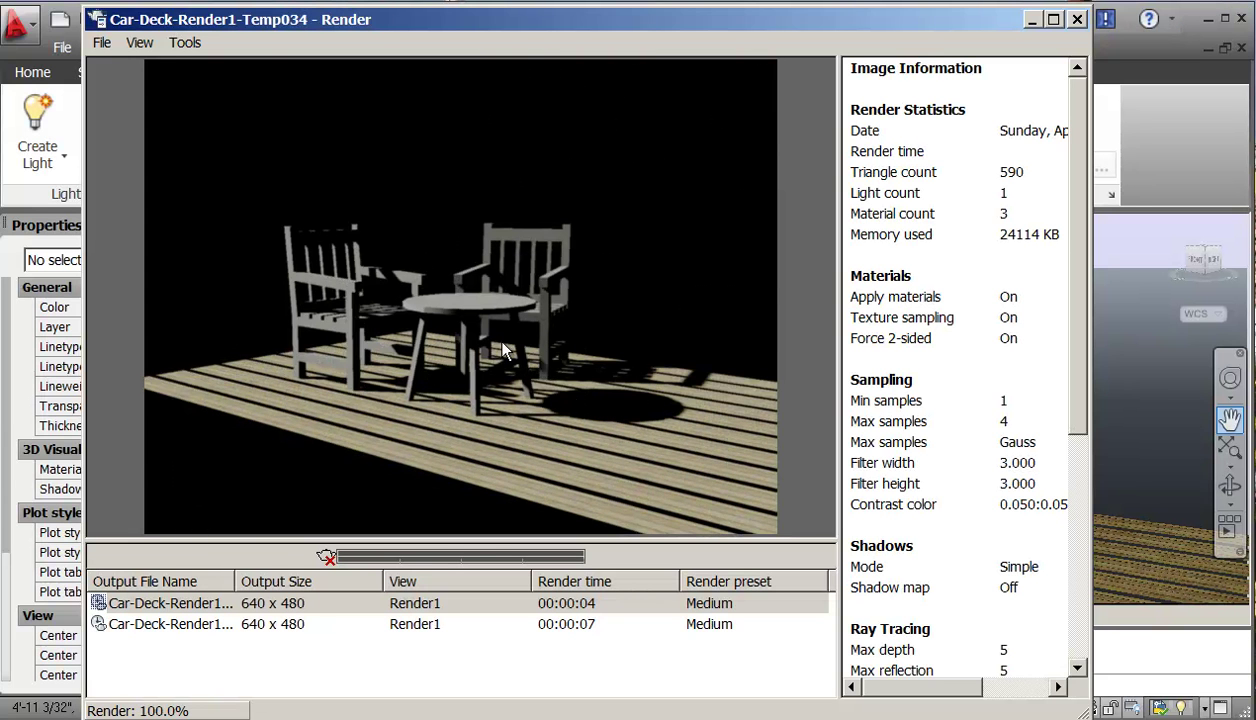
# Switch between the sunlit Temp034 and earlier Temp033 renders, then close the render window.
pyautogui.click(300, 624)
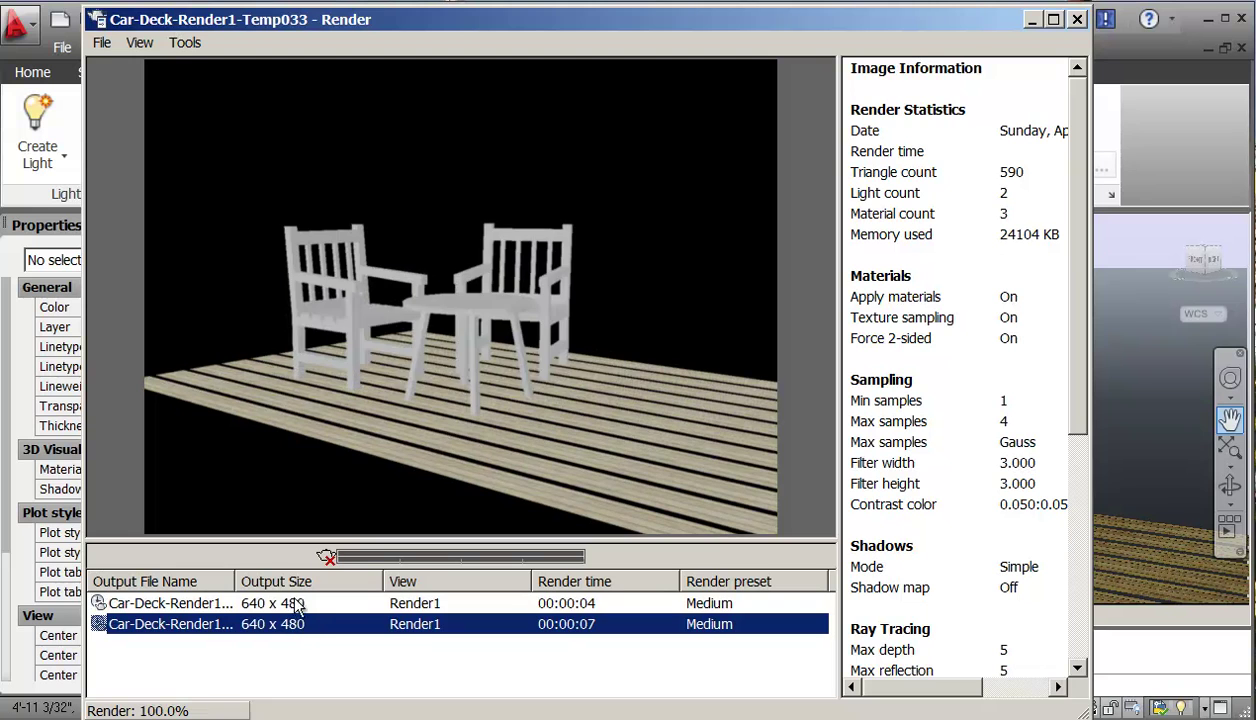
pyautogui.click(293, 605)
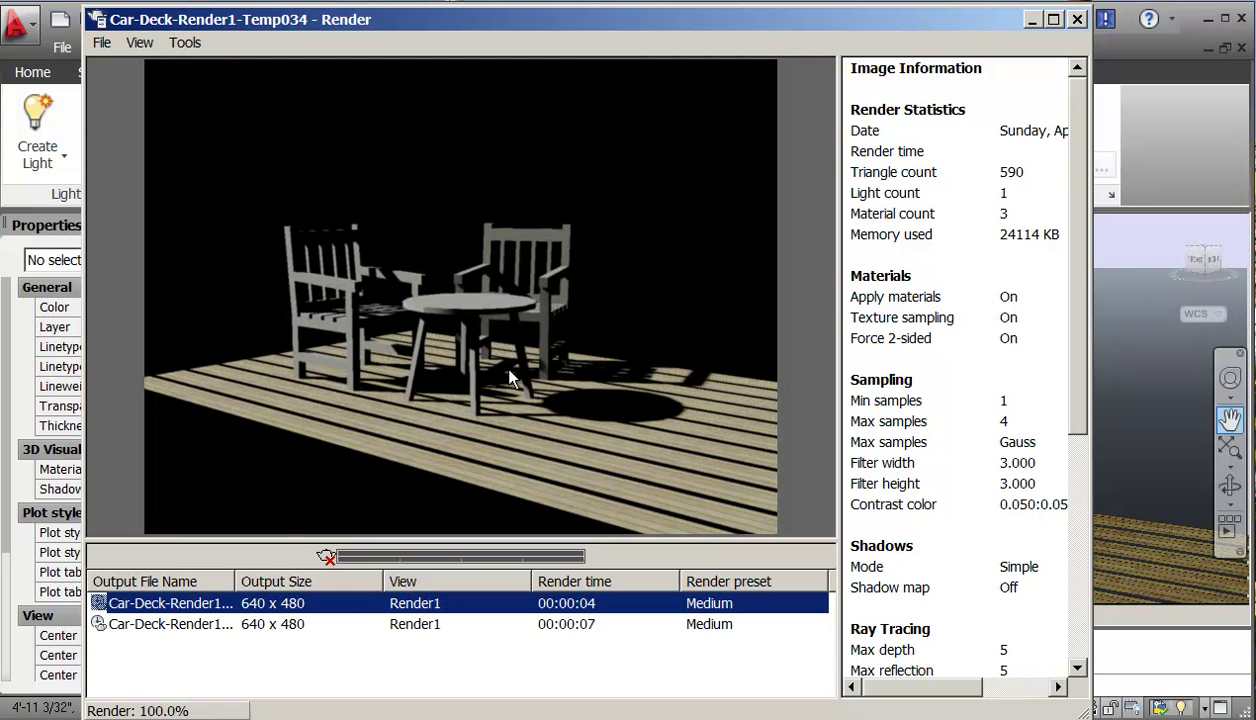
pyautogui.click(265, 626)
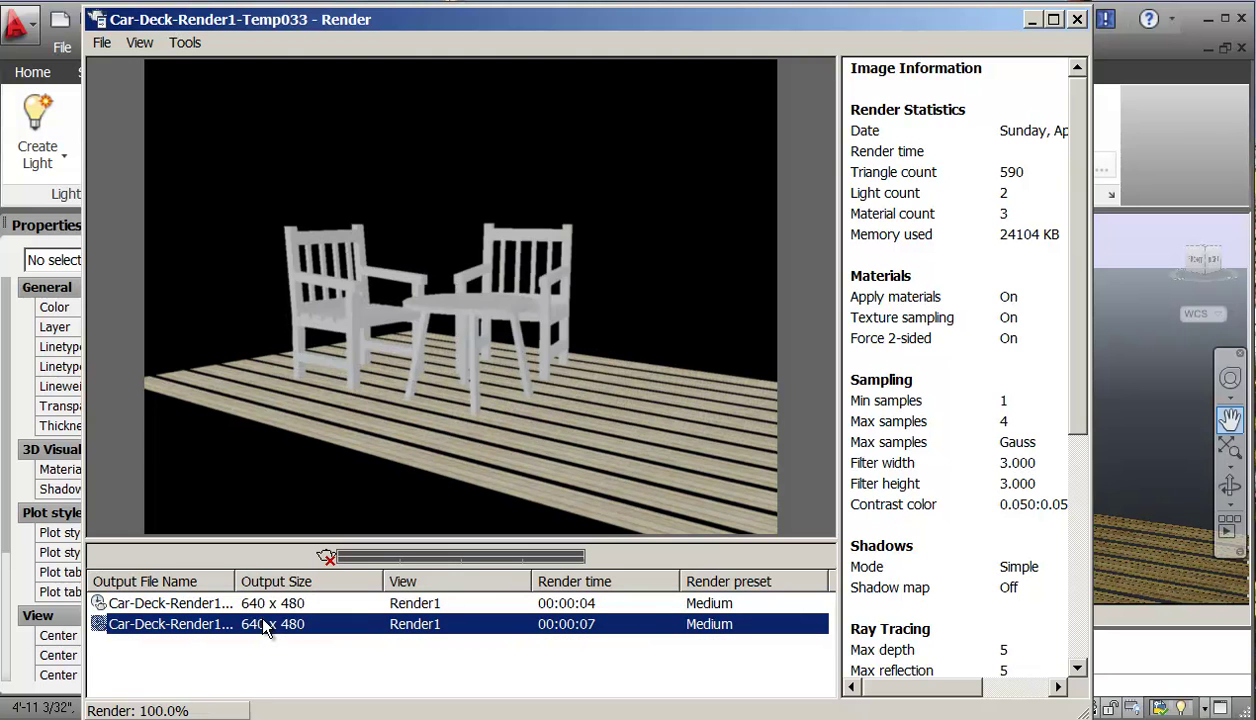
pyautogui.click(275, 605)
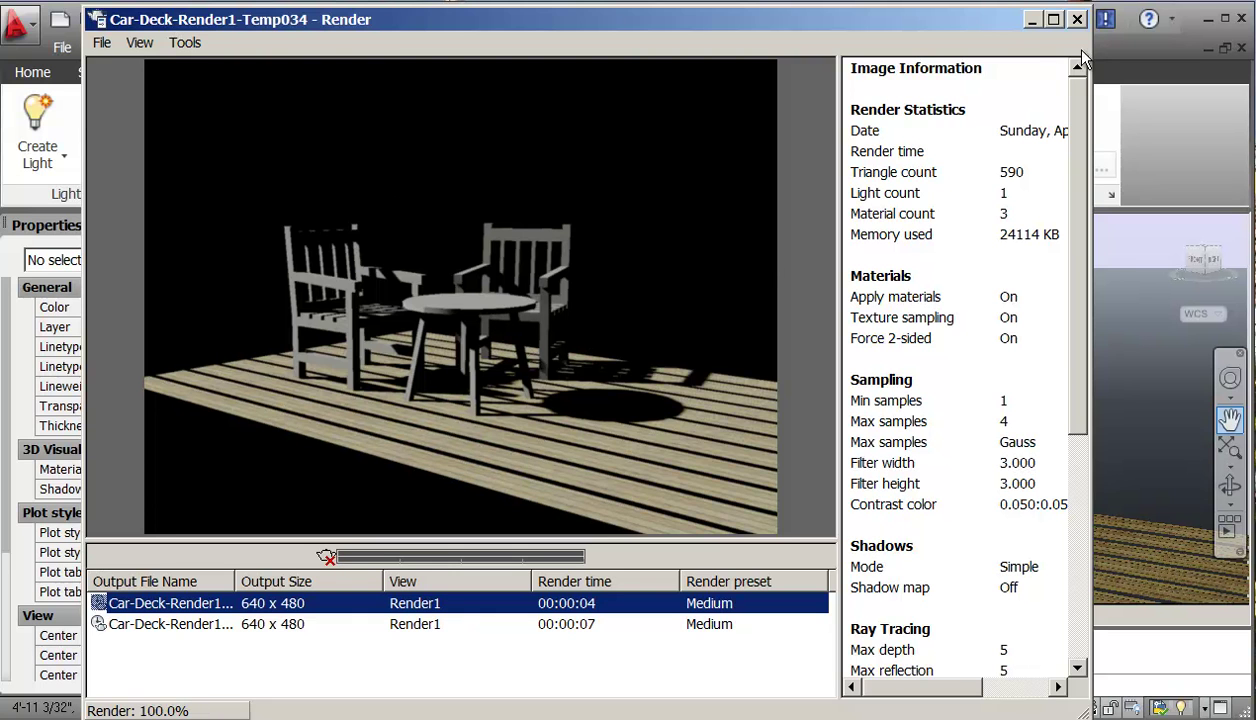
pyautogui.click(1077, 20)
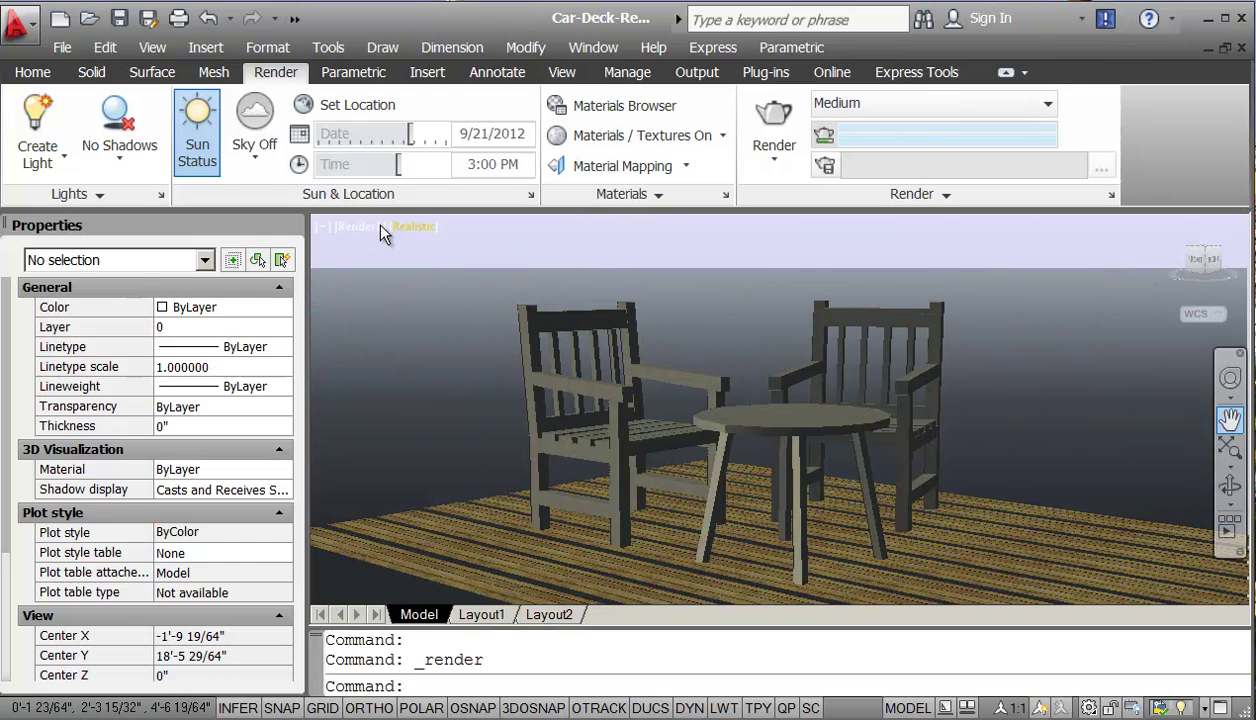
# Set Sky to Sky Background and Illumination and render the scene again.
pyautogui.click(255, 160)
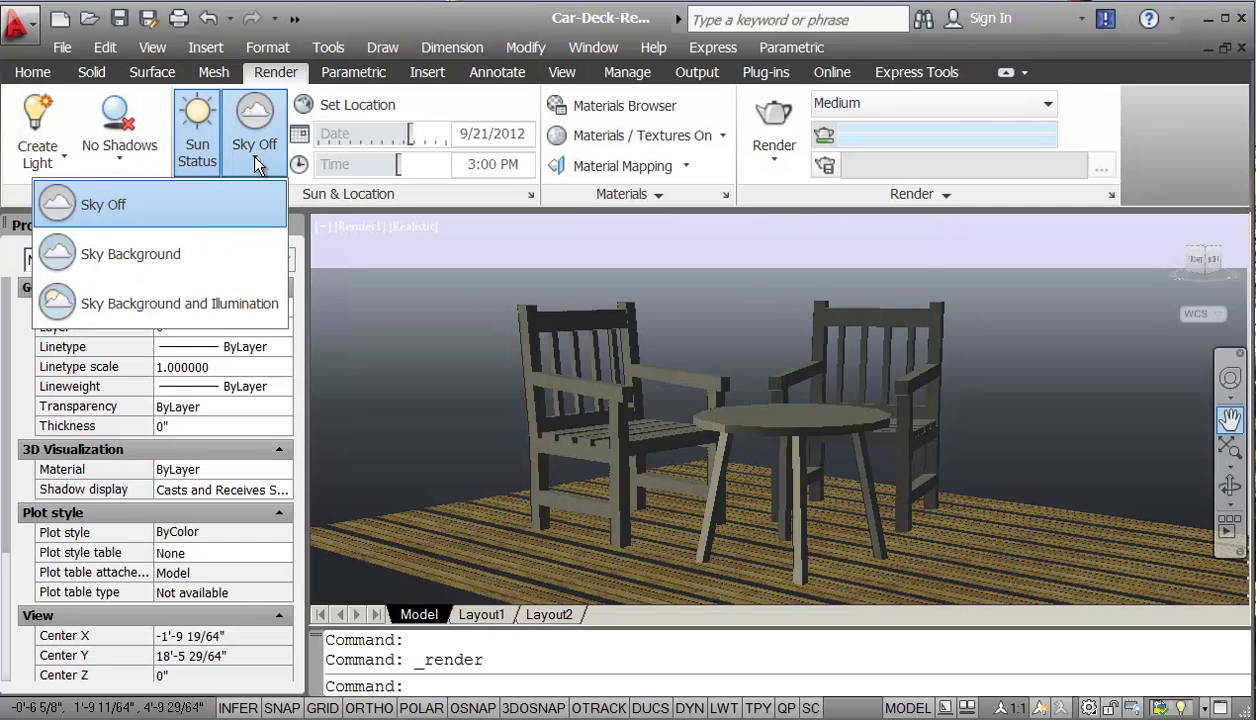
pyautogui.click(144, 306)
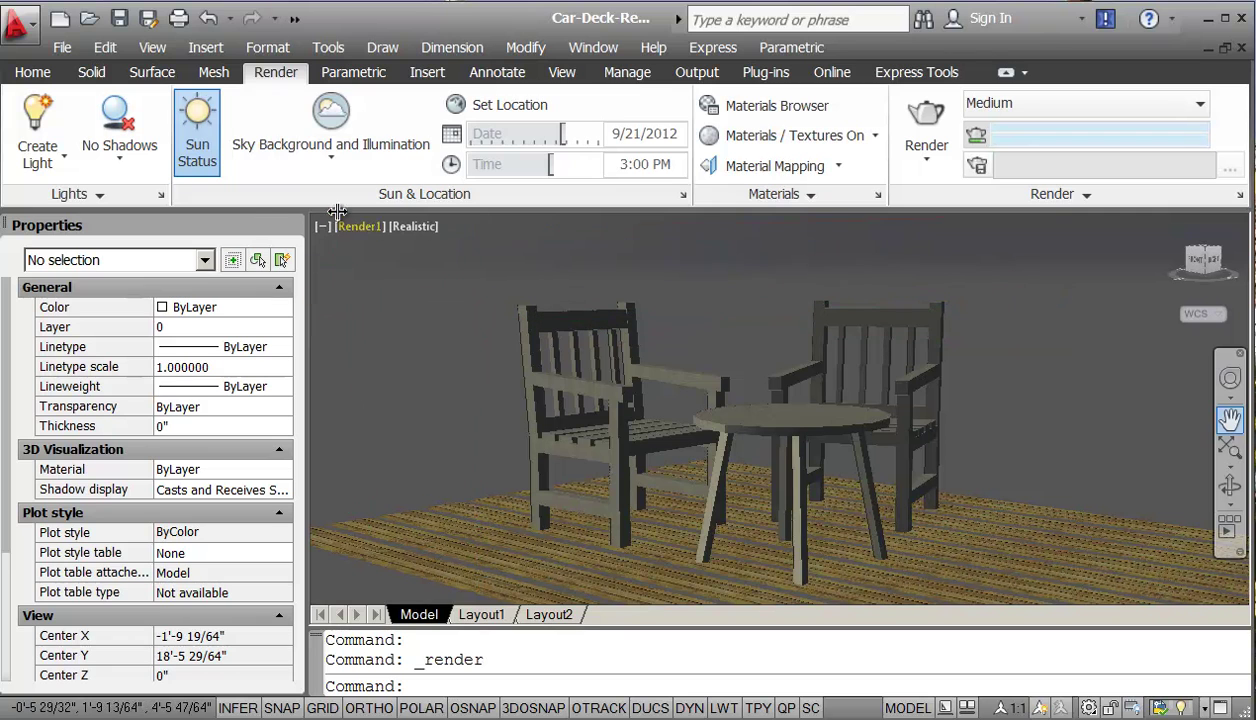
pyautogui.click(927, 120)
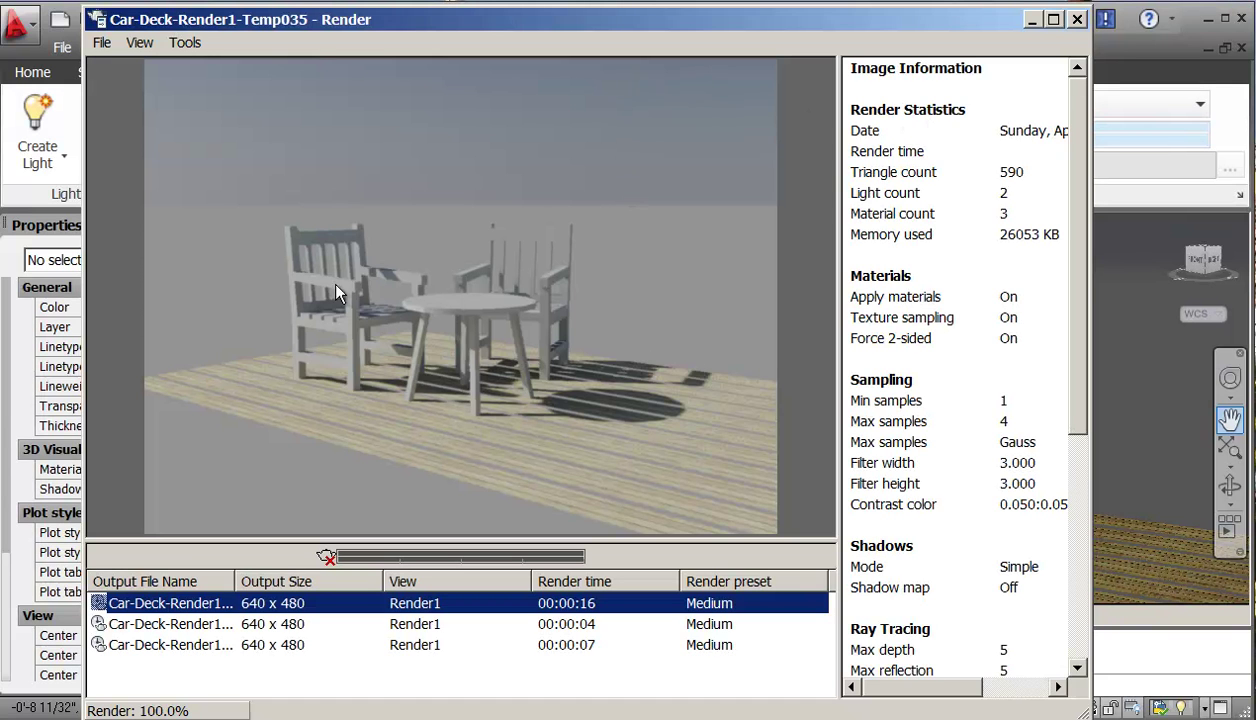
# Compare the sky render with the earlier renders in the history, then close the window.
pyautogui.click(284, 620)
pyautogui.click(287, 645)
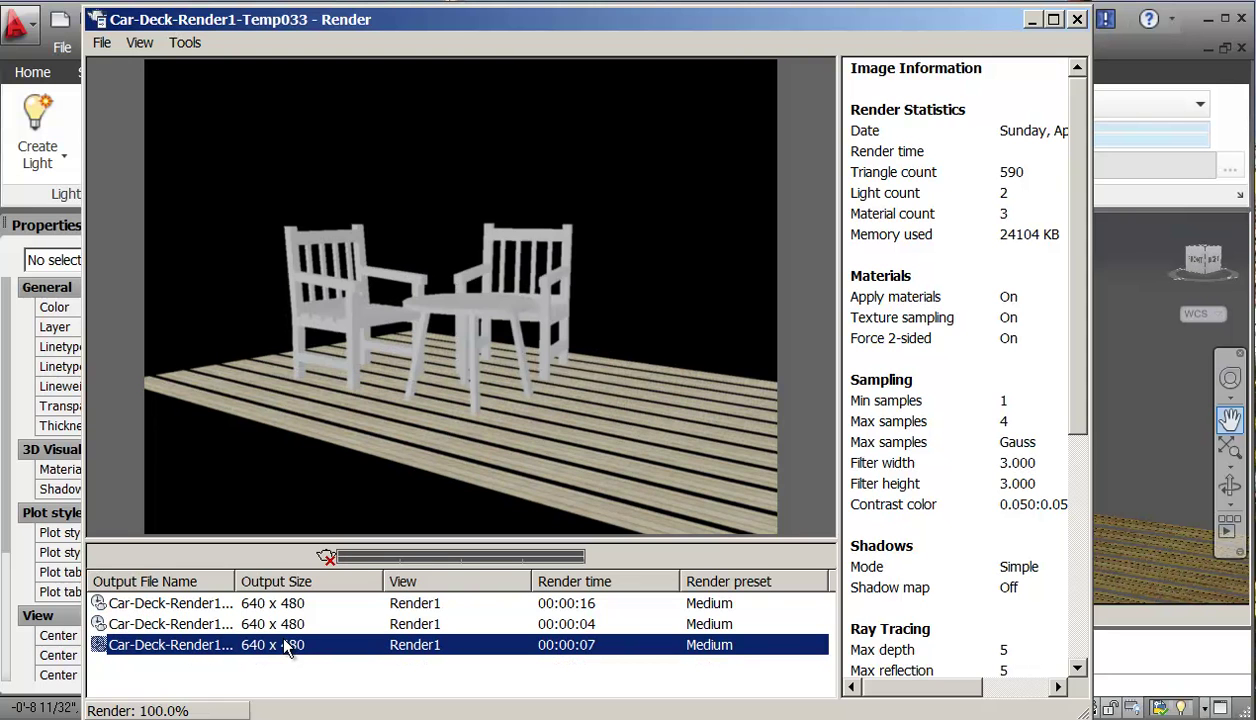
pyautogui.click(284, 622)
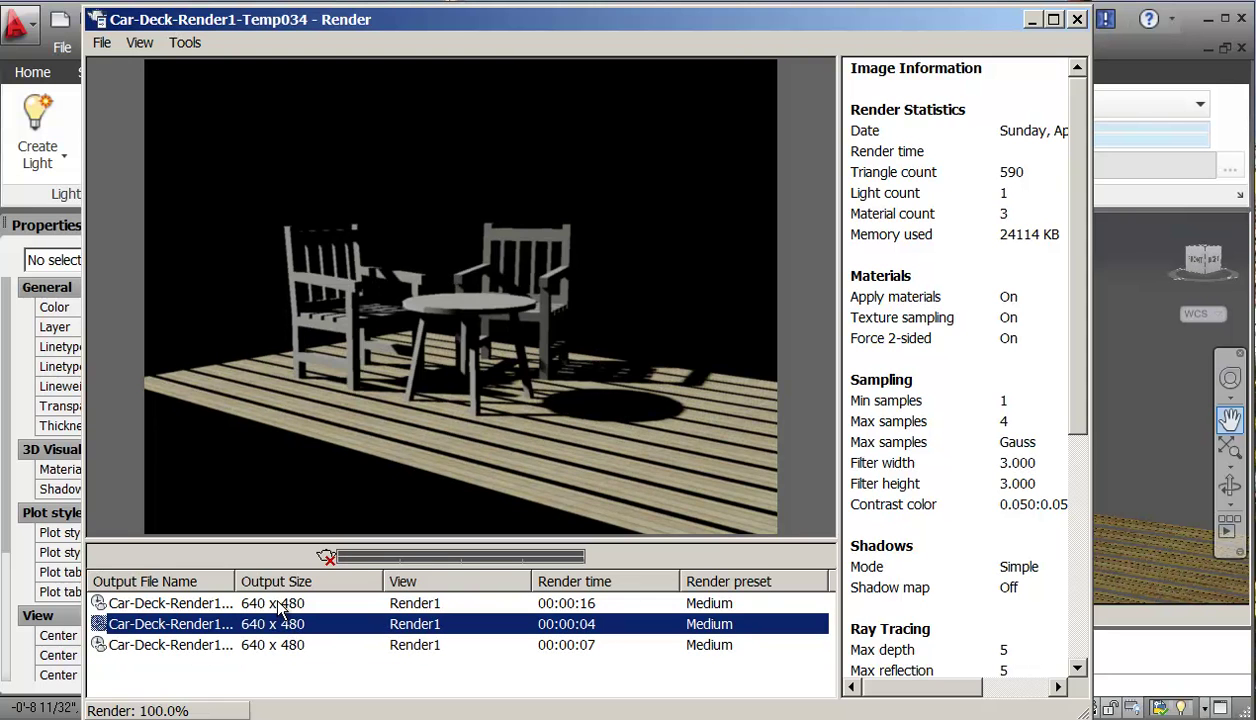
pyautogui.click(279, 604)
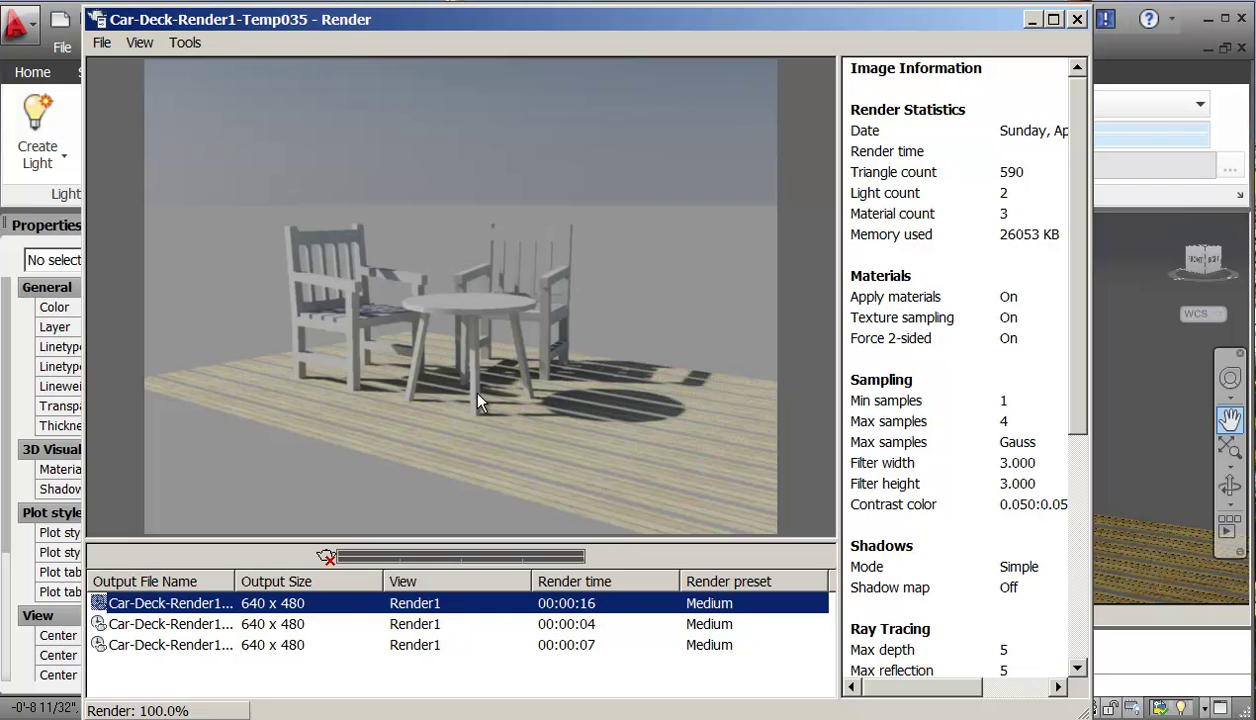
pyautogui.click(1077, 21)
# Set the sun to 11:59 AM on 4/25/2012 and open Define Geographic Location.
pyautogui.moveTo(555, 164); pyautogui.dragTo(511, 164)
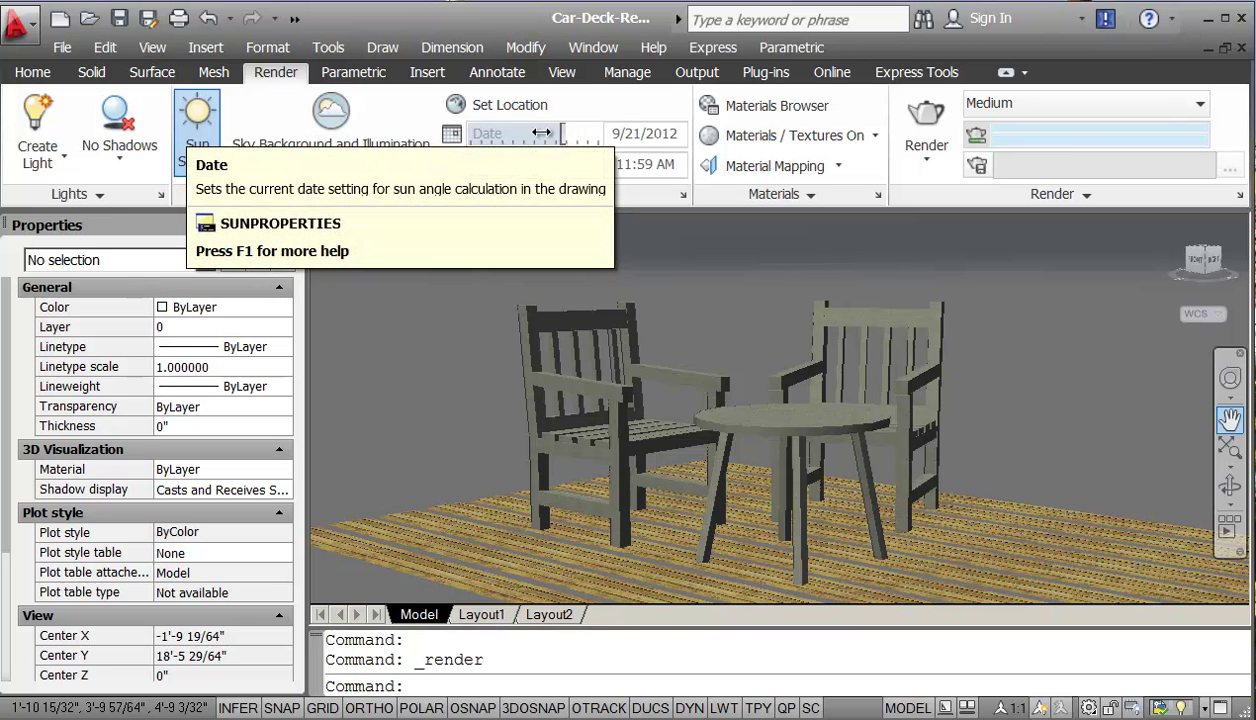
pyautogui.moveTo(561, 135); pyautogui.dragTo(463, 134)
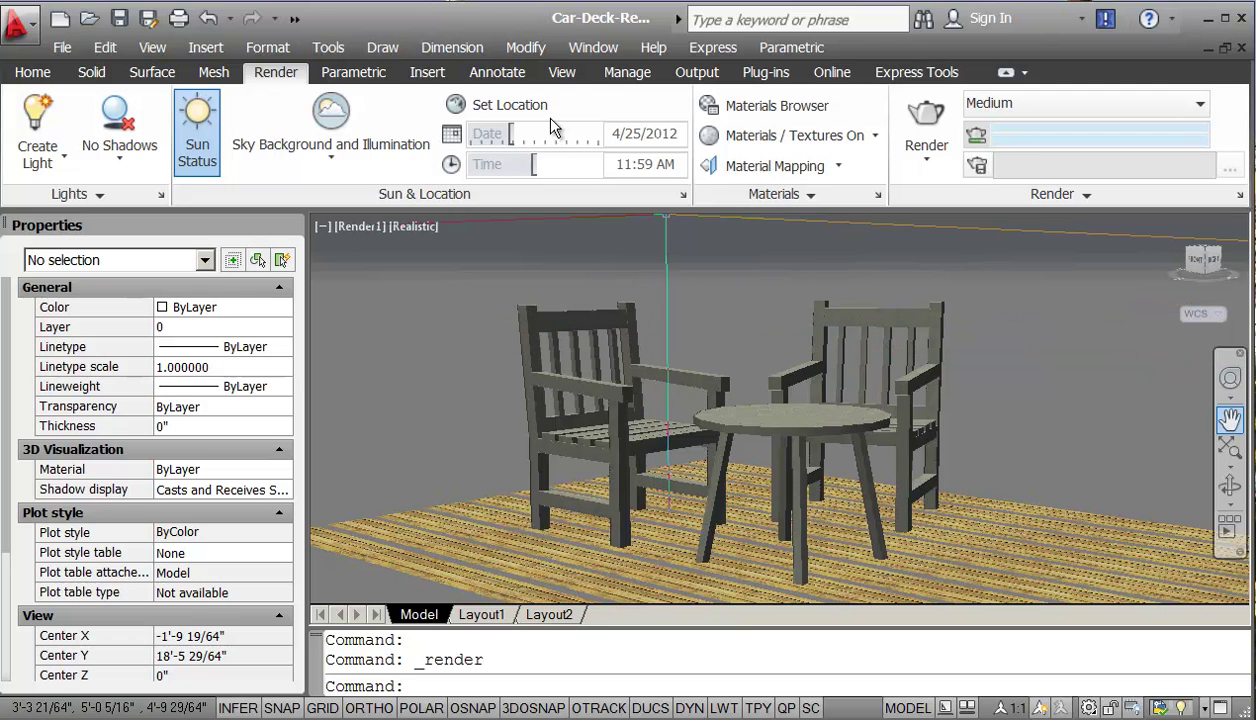
pyautogui.click(527, 108)
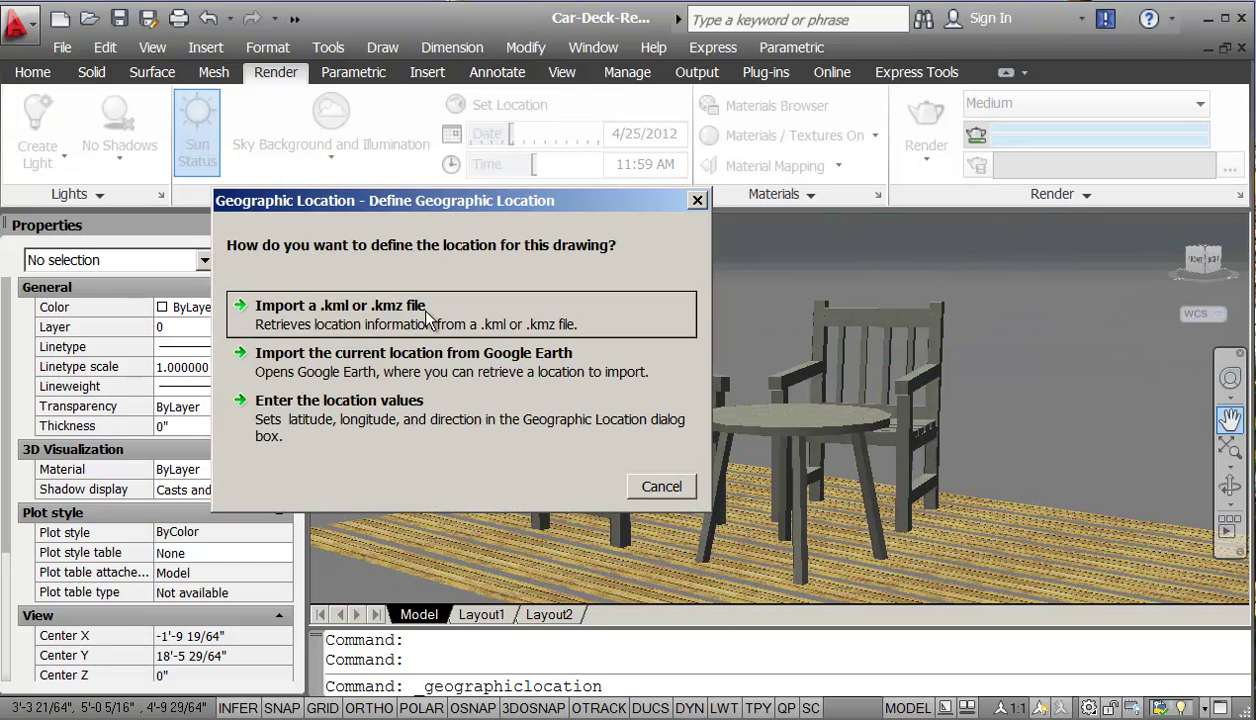
# Pick Vancouver, BC Canada (49.2167 N, 123.1 W) on the map and accept Pacific Time.
pyautogui.click(330, 417)
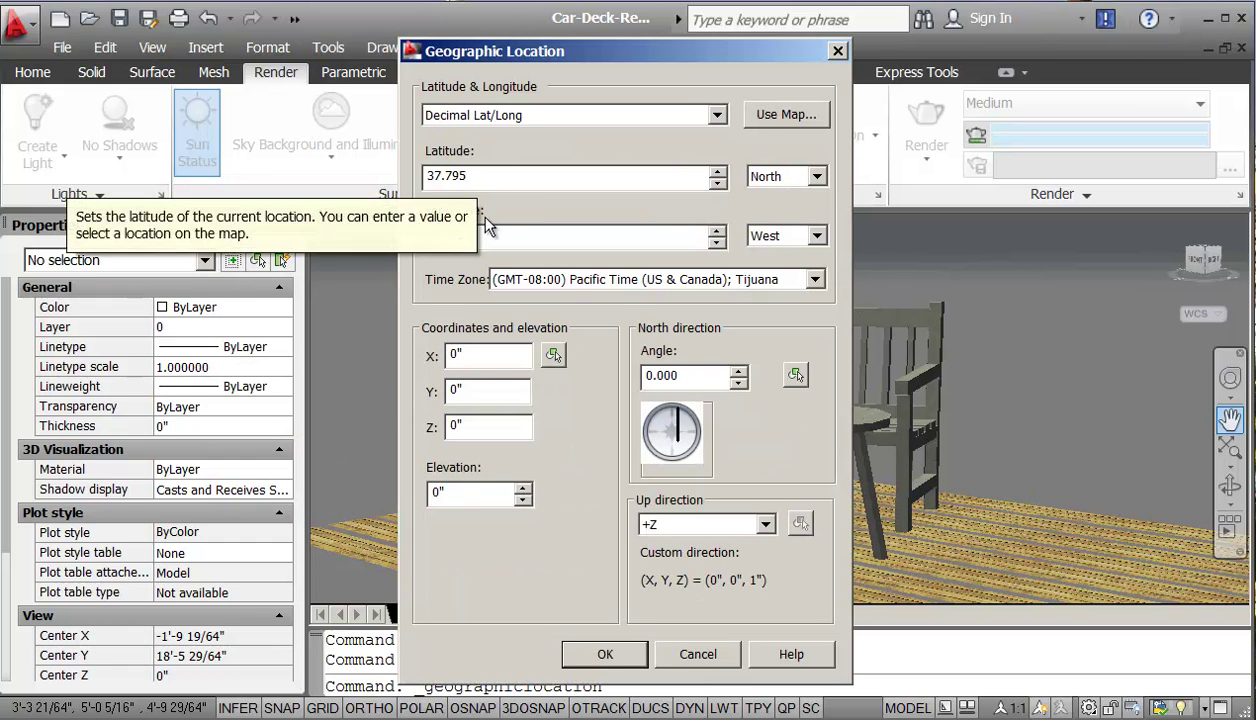
pyautogui.click(787, 115)
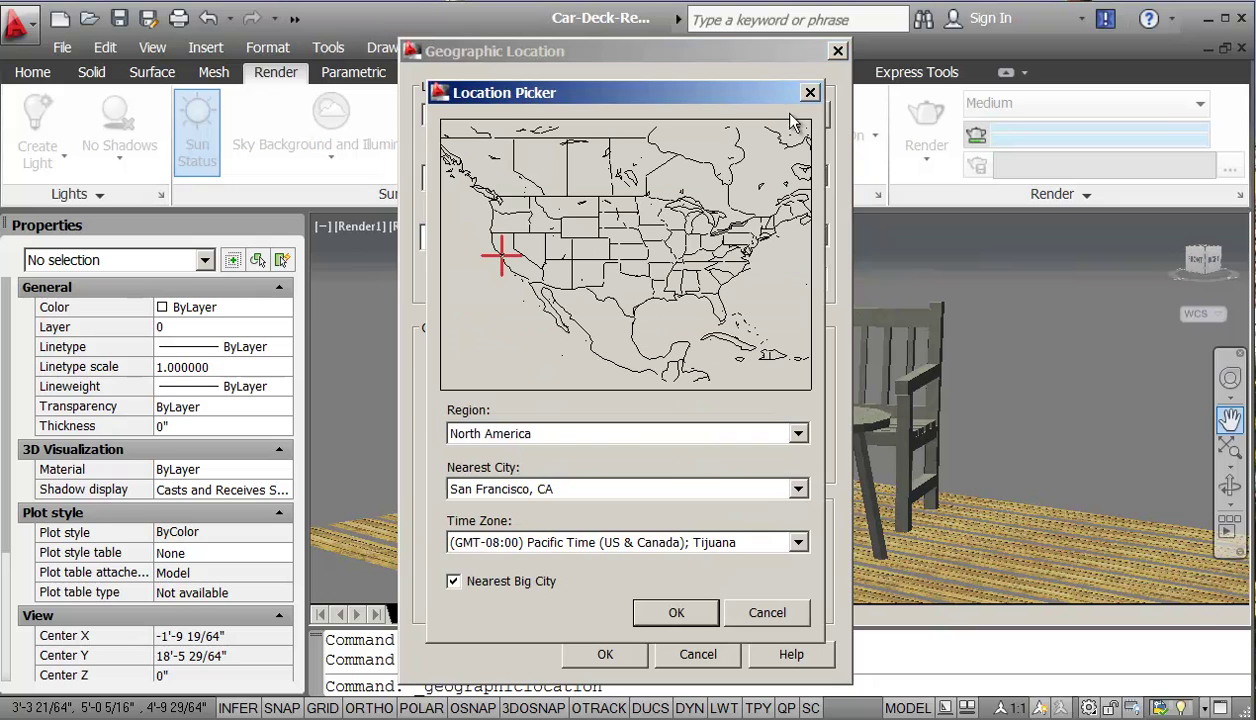
pyautogui.click(497, 196)
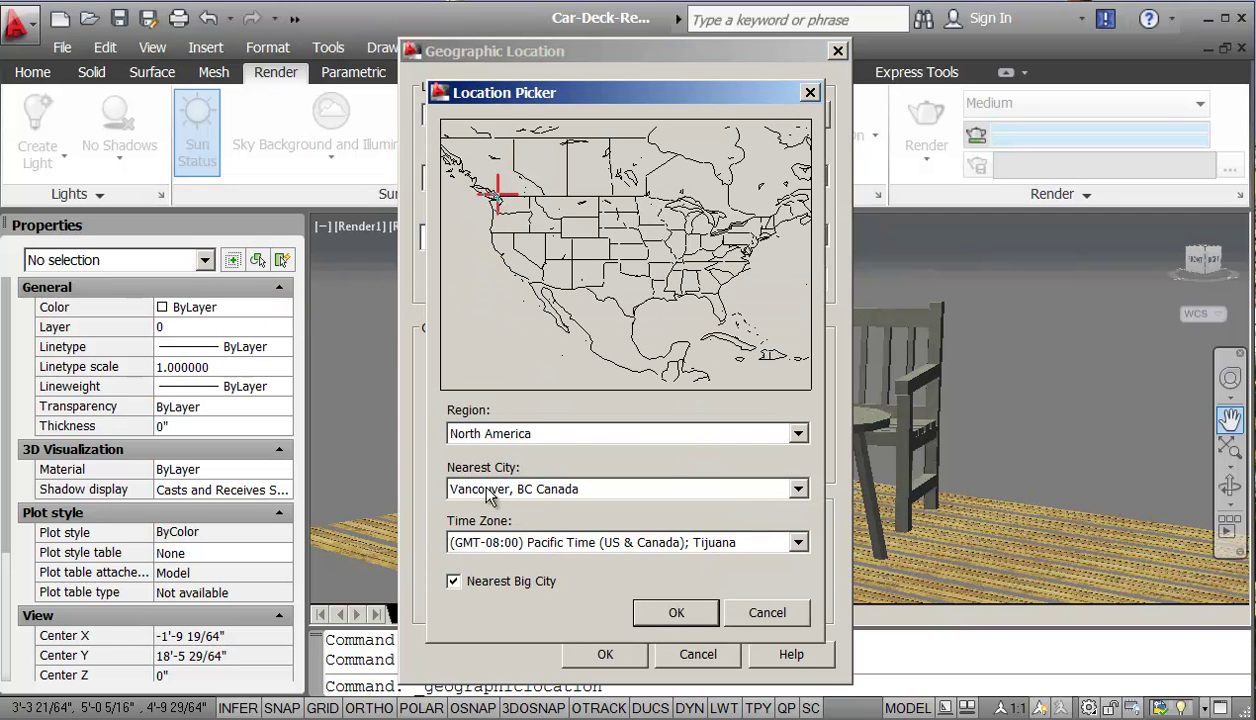
pyautogui.click(679, 608)
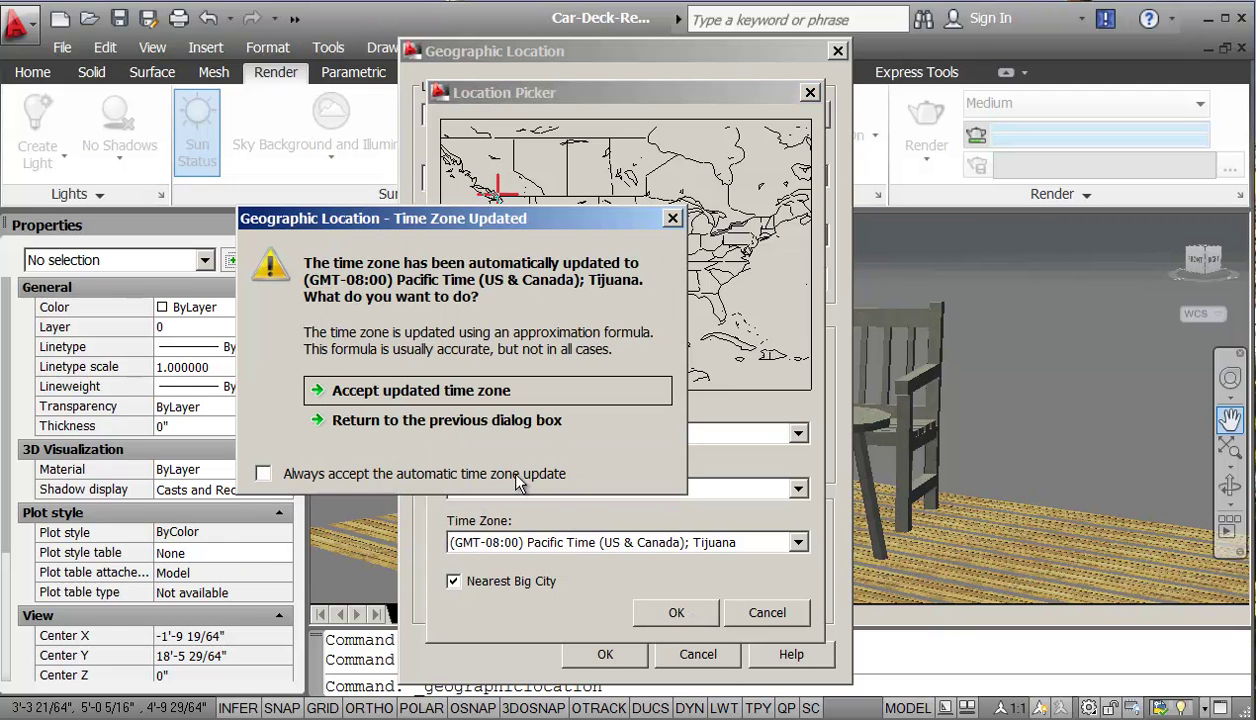
pyautogui.click(452, 395)
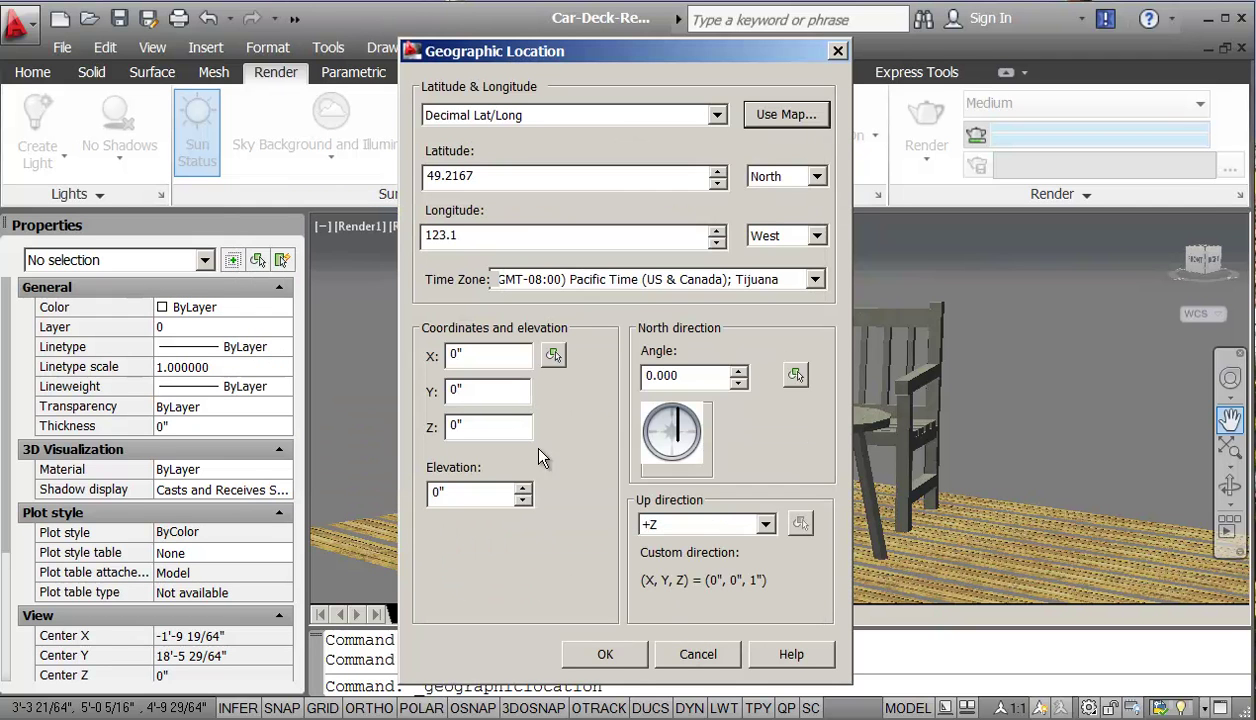
pyautogui.click(605, 655)
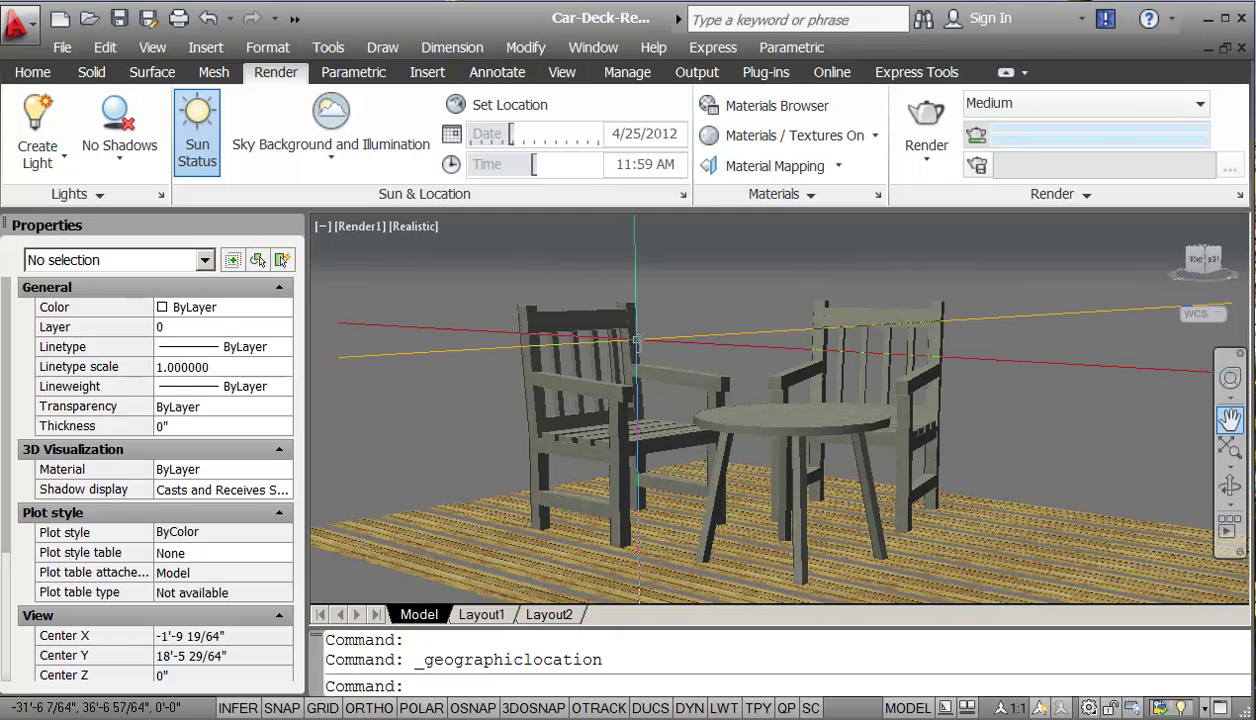
# Render the scene at the Vancouver location and compare it with the previous sky-lit render.
pyautogui.click(929, 117)
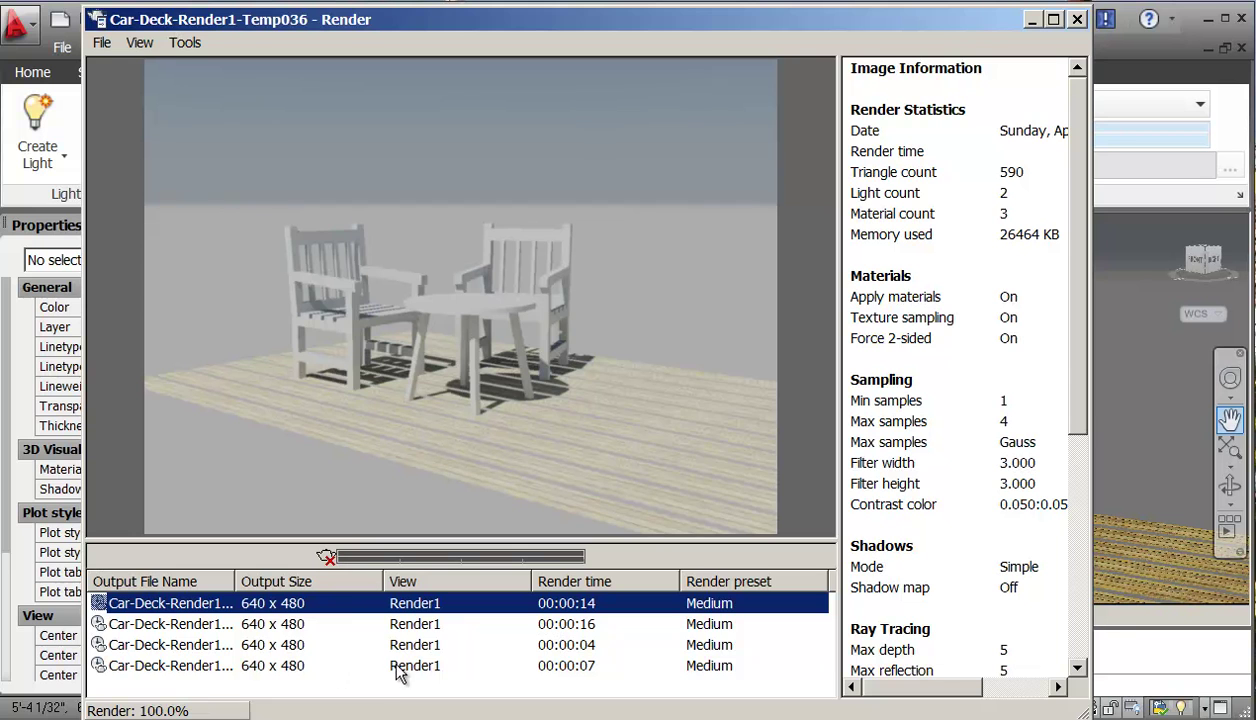
pyautogui.click(411, 628)
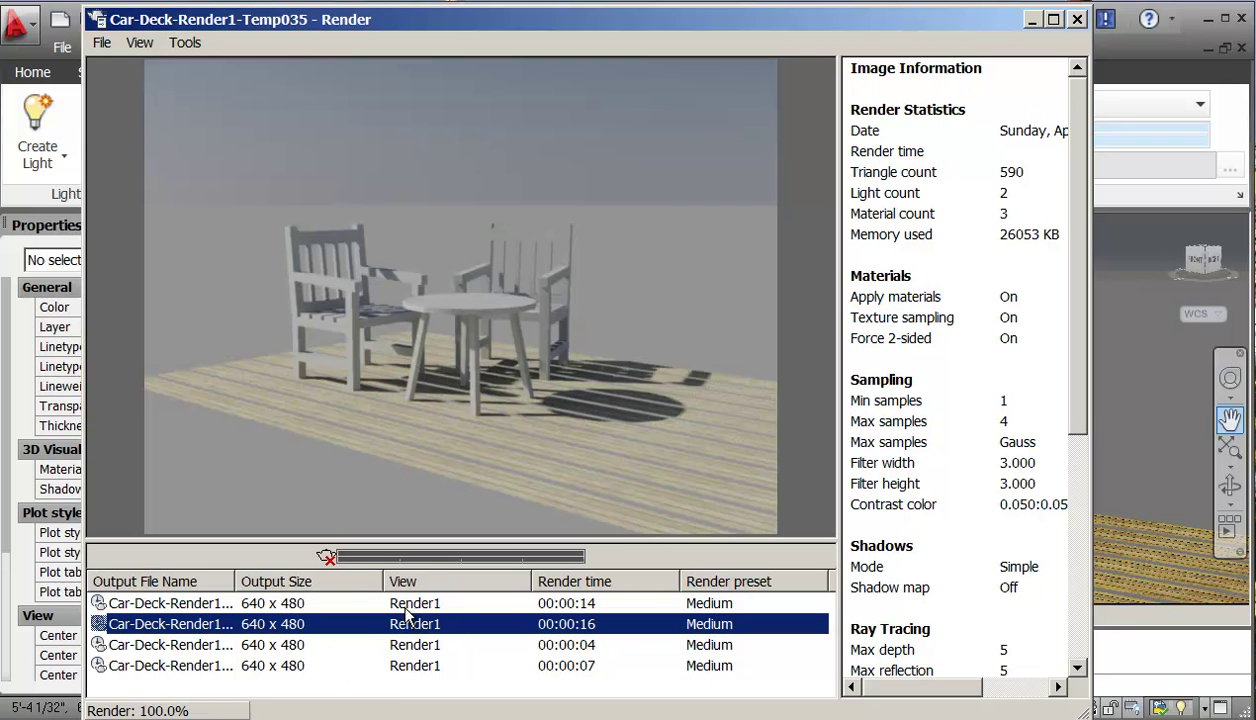
pyautogui.click(406, 605)
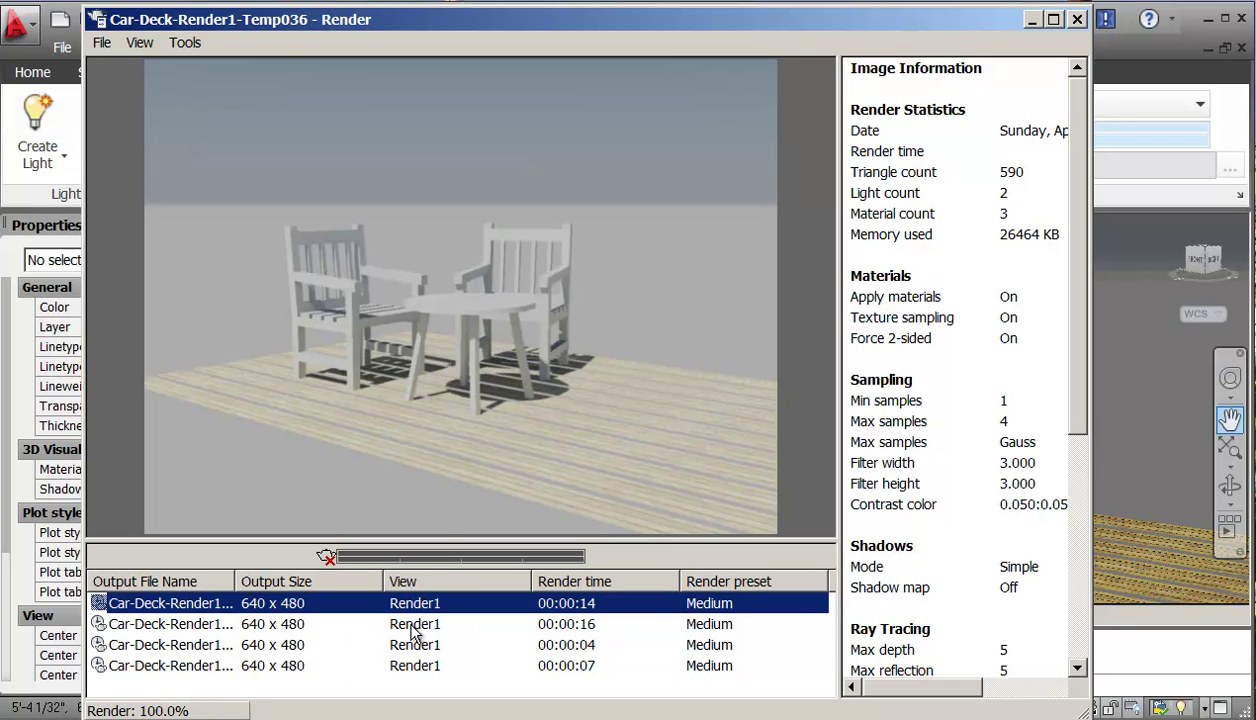
pyautogui.click(413, 626)
pyautogui.click(408, 606)
# Review the Temp035, Temp034 and Temp033 renders, return to Temp036, and minimize the Render window.
pyautogui.click(410, 626)
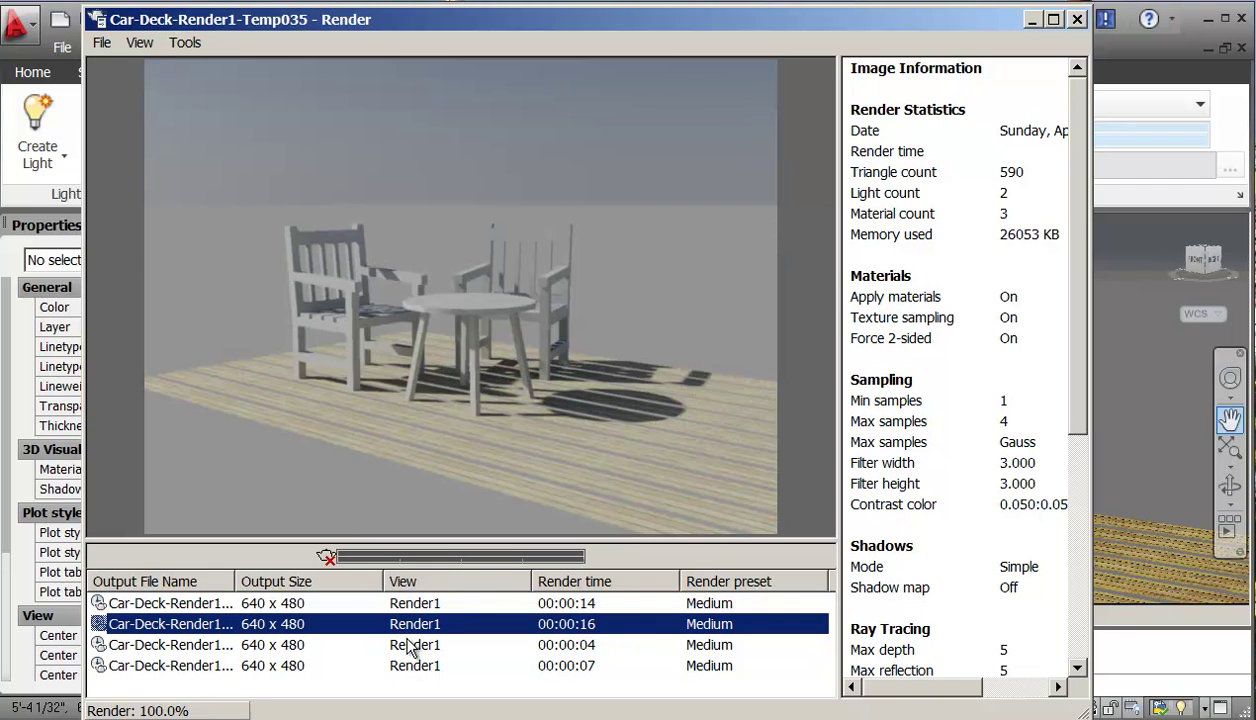
pyautogui.click(408, 646)
pyautogui.click(410, 666)
pyautogui.click(407, 645)
pyautogui.click(405, 624)
pyautogui.click(430, 604)
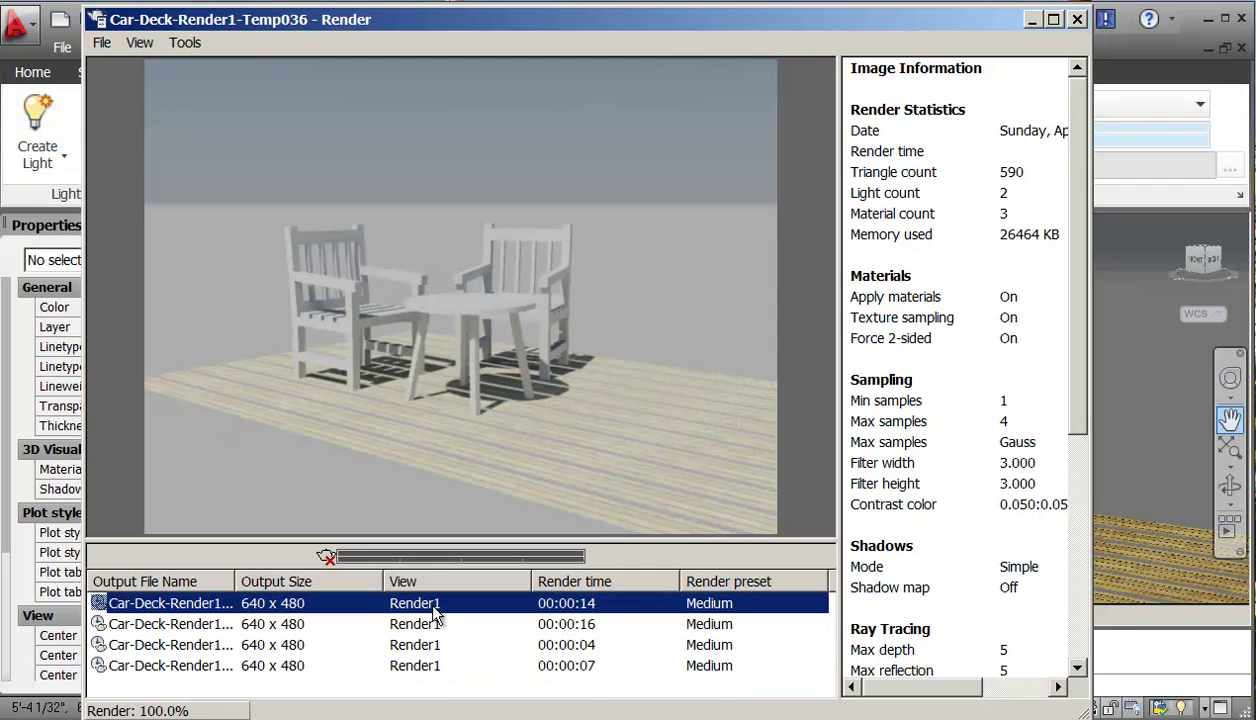
pyautogui.click(1034, 20)
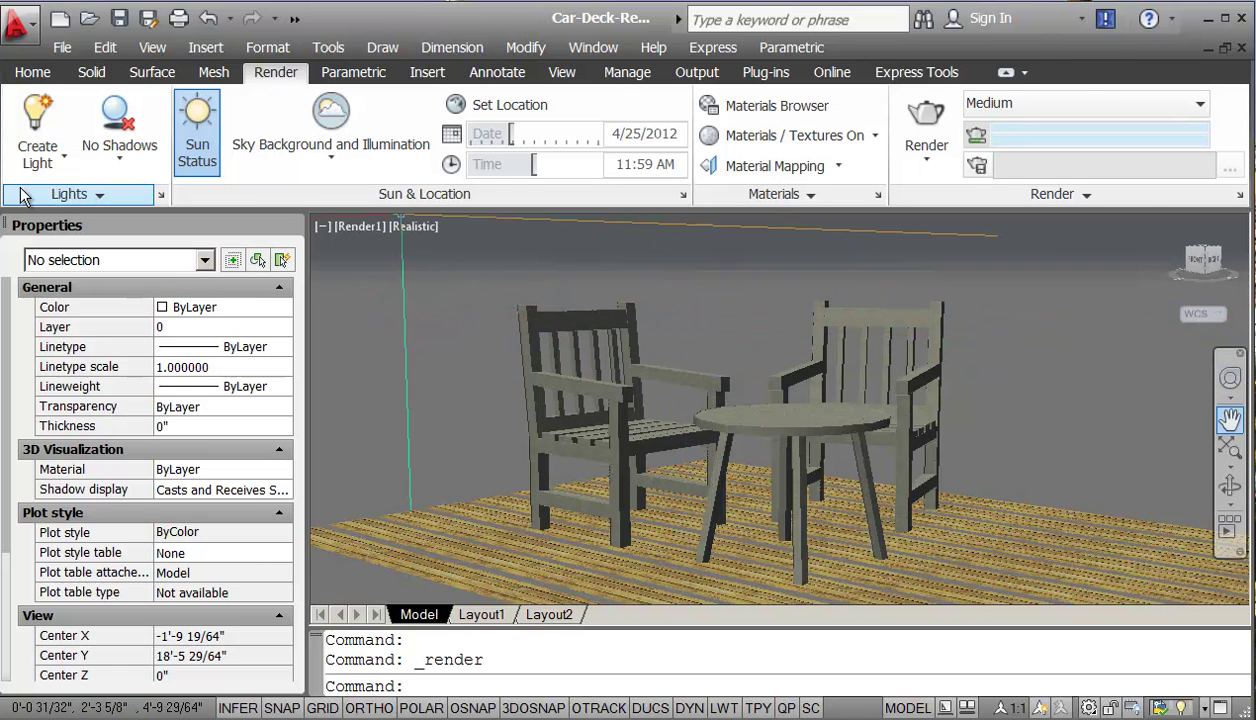
# Turn off the Deck layer in the Layer Properties Manager and apply the change.
pyautogui.click(32, 72)
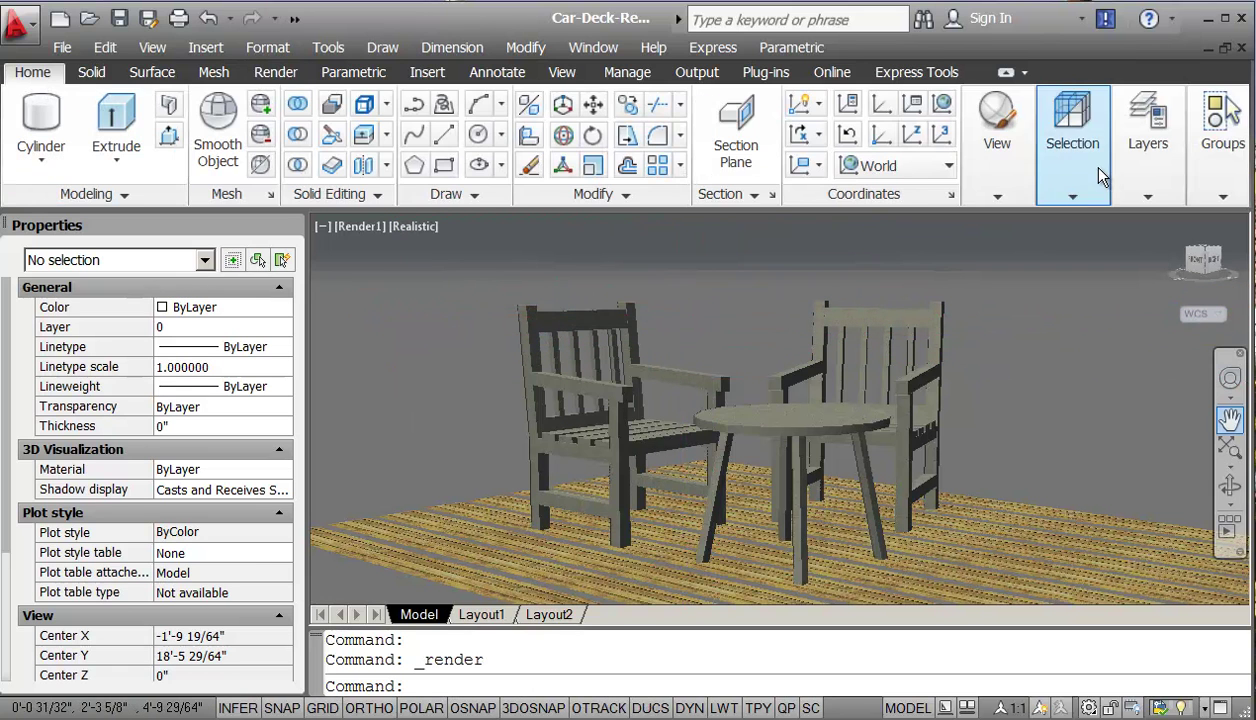
pyautogui.click(1136, 195)
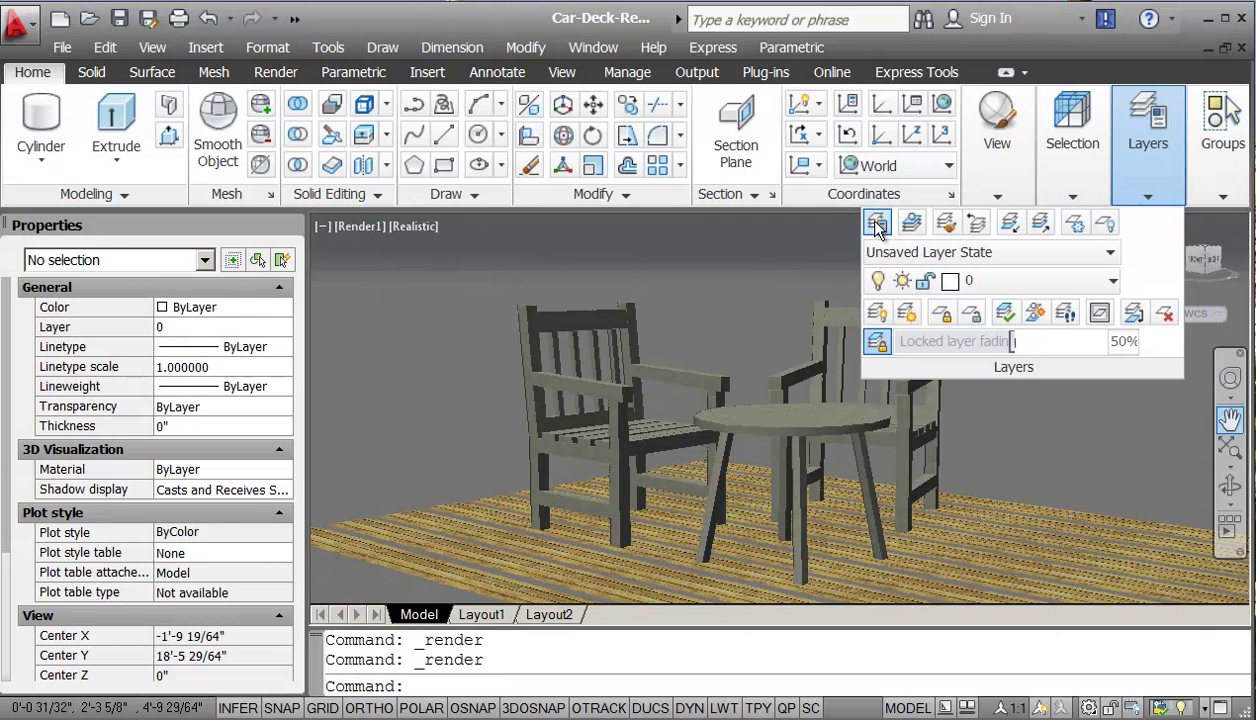
pyautogui.click(877, 225)
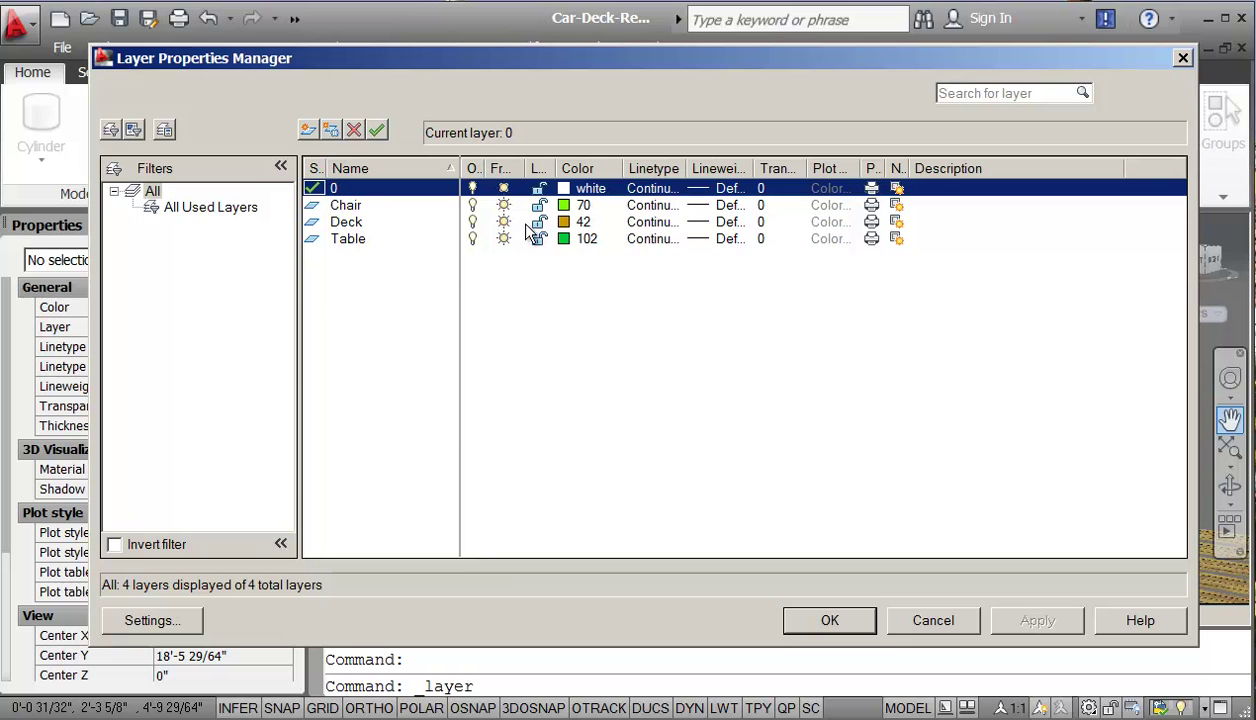
pyautogui.click(473, 223)
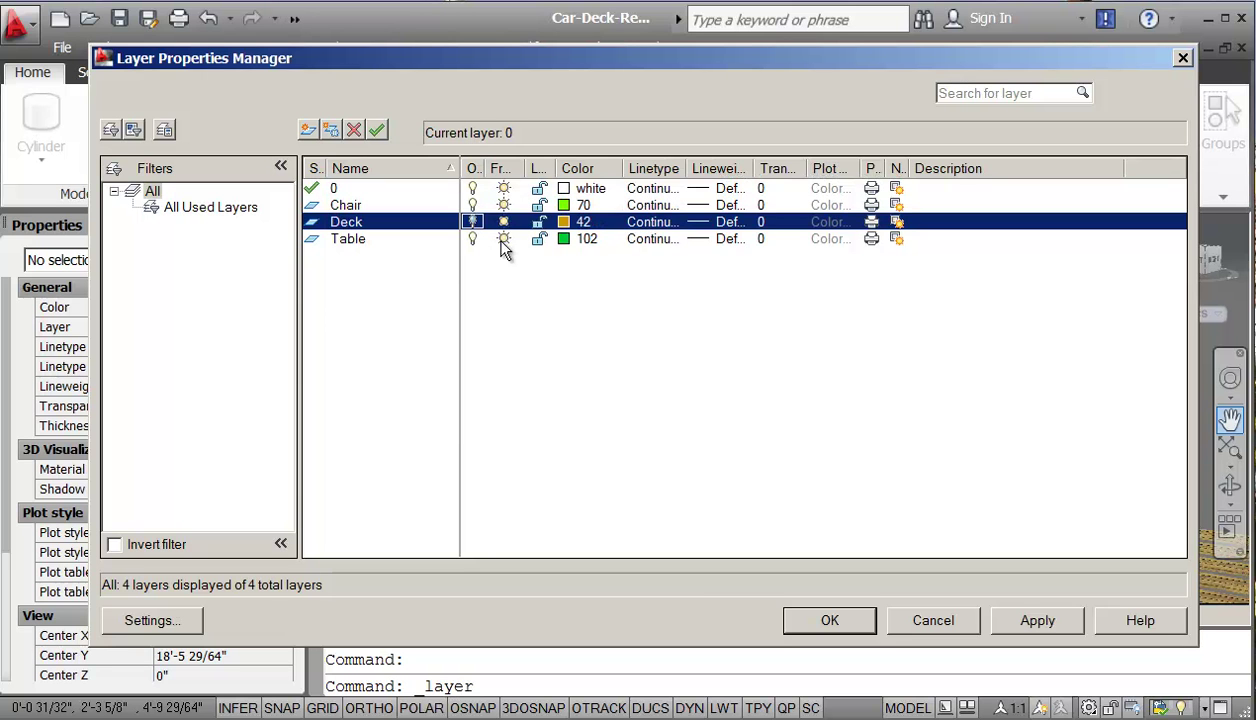
pyautogui.click(1035, 620)
pyautogui.click(857, 620)
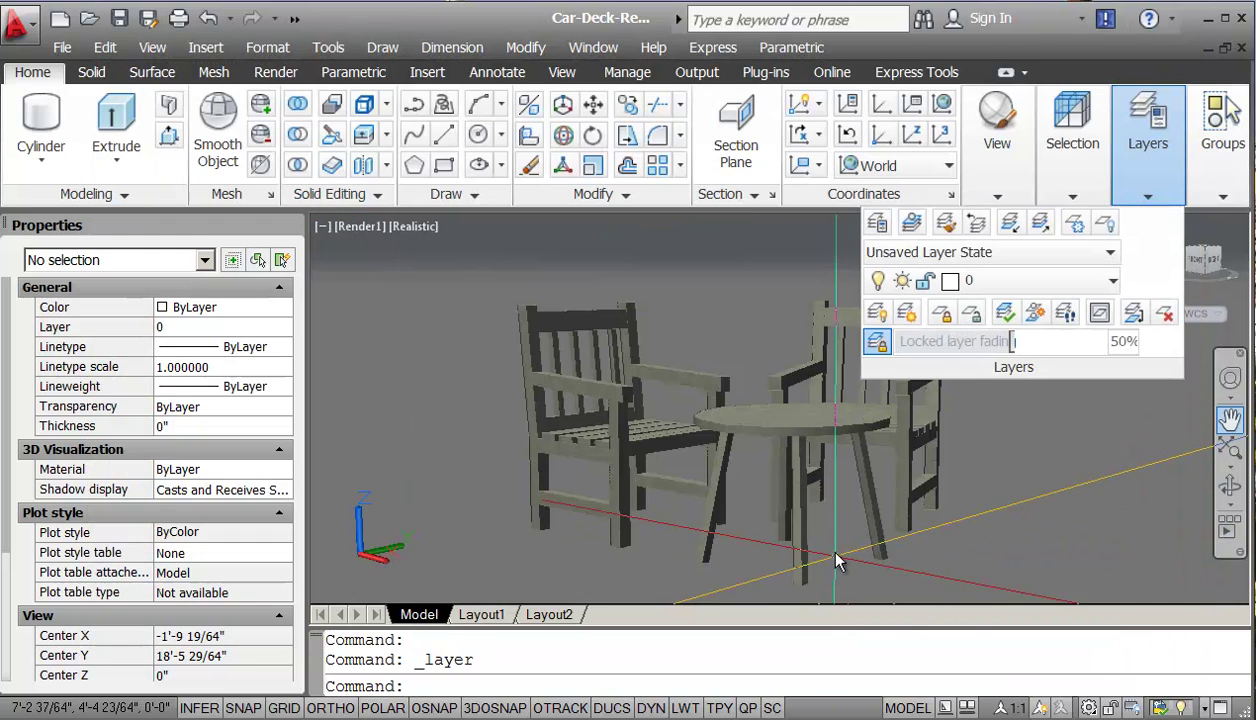
# Pan the furniture higher in the view, then orbit to look down on the chairs and table.
pyautogui.keyDown('shift'); pyautogui.moveTo(942, 482); pyautogui.dragTo(915, 492, button='middle'); pyautogui.keyUp('shift')
pyautogui.moveTo(915, 492); pyautogui.dragTo(909, 506)
pyautogui.press('Escape')
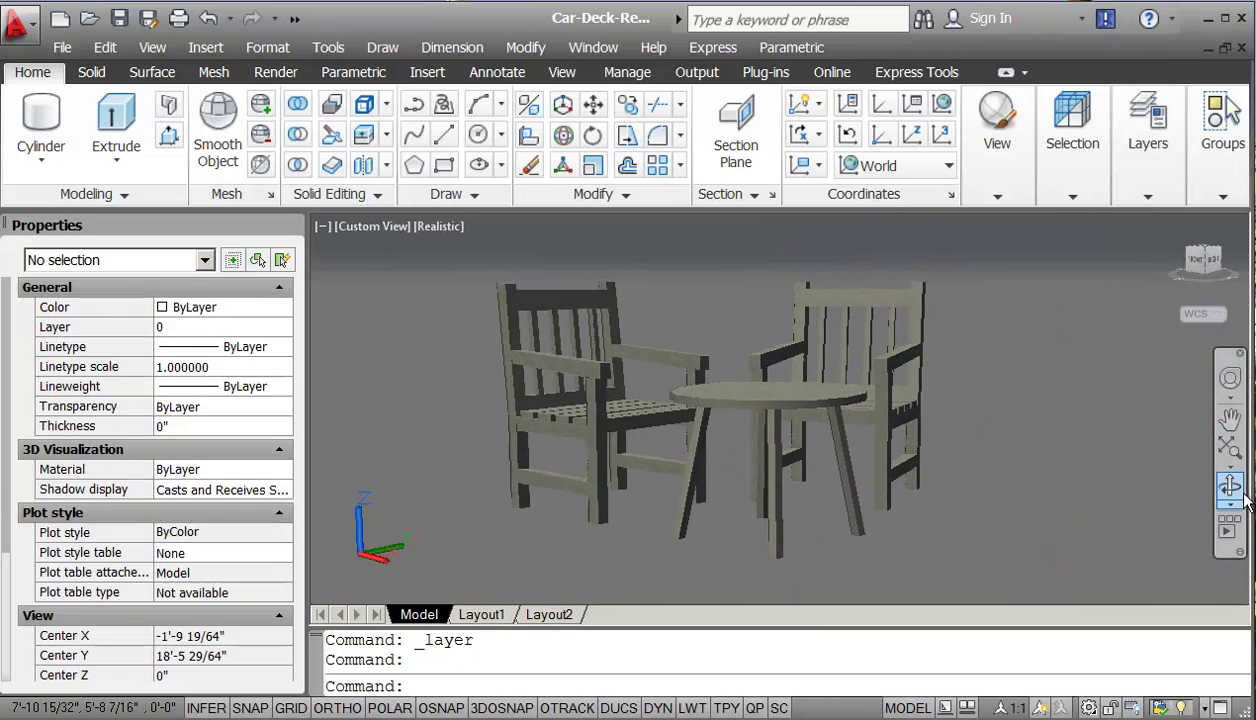
pyautogui.click(1233, 490)
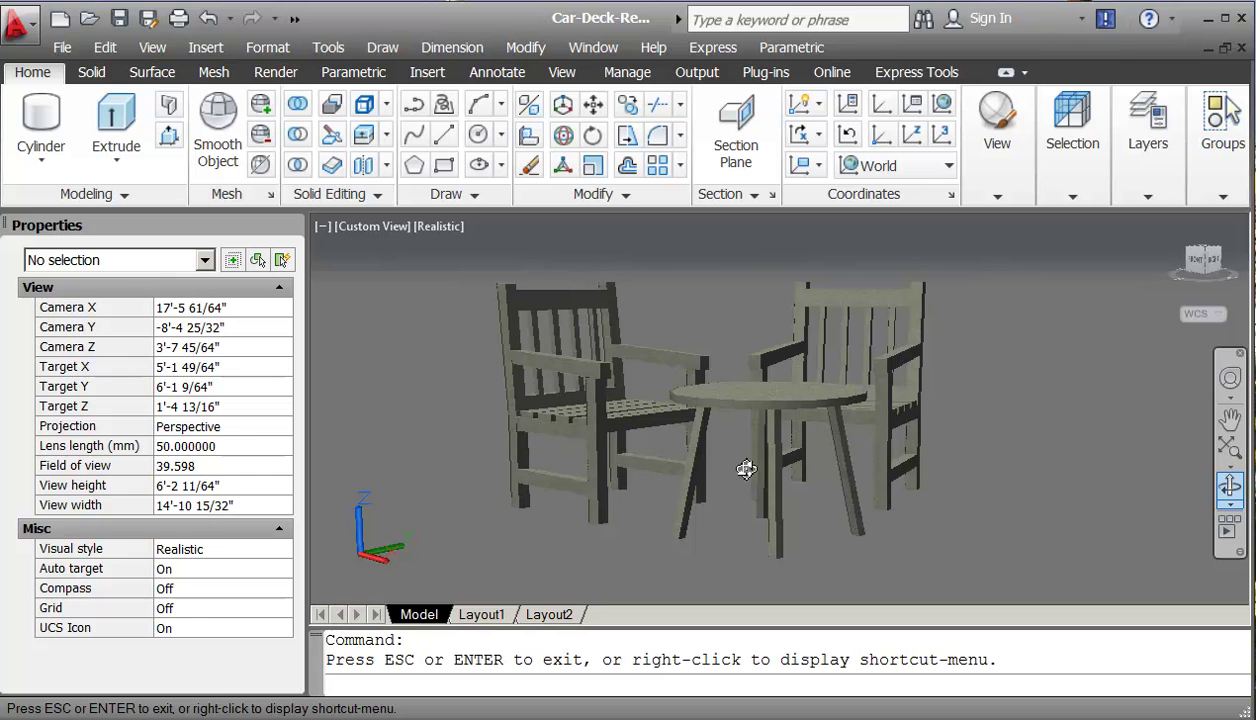
pyautogui.moveTo(916, 507); pyautogui.dragTo(730, 414)
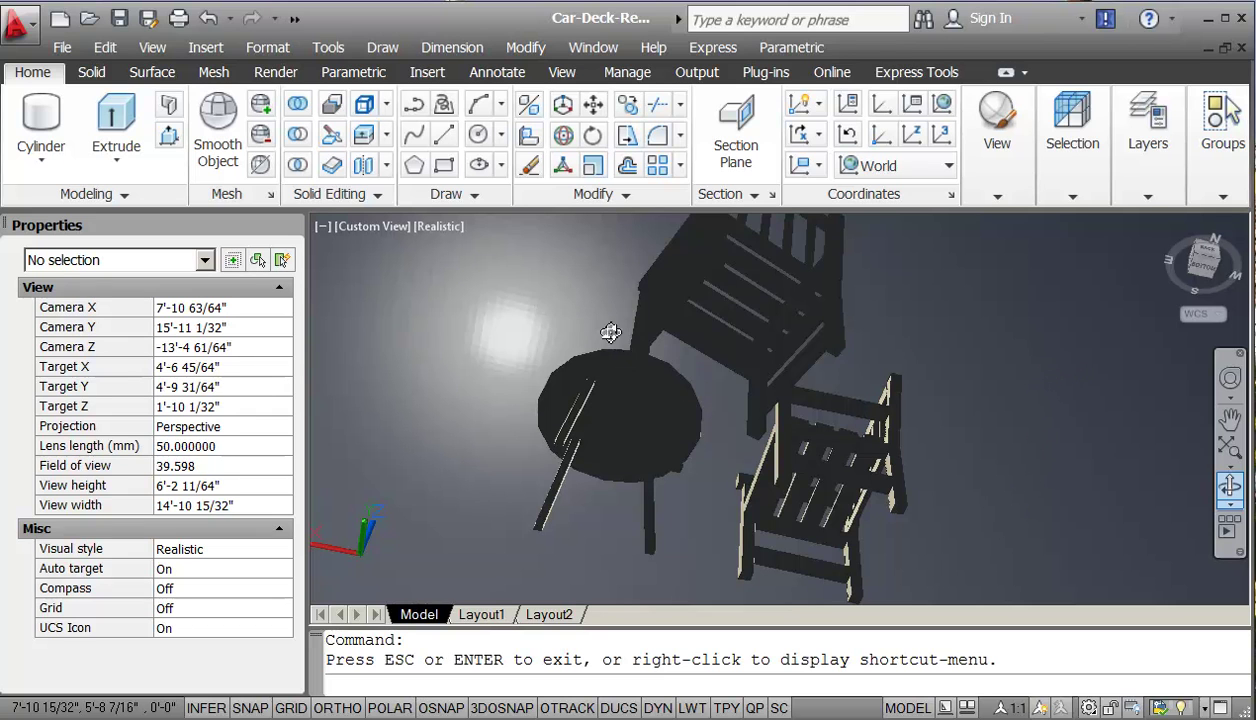
# Restore the saved Render1 view and turn all layers back on with LAYON.
pyautogui.press('Escape')
pyautogui.click(354, 224)
pyautogui.moveTo(431, 252)
pyautogui.click(308, 248)
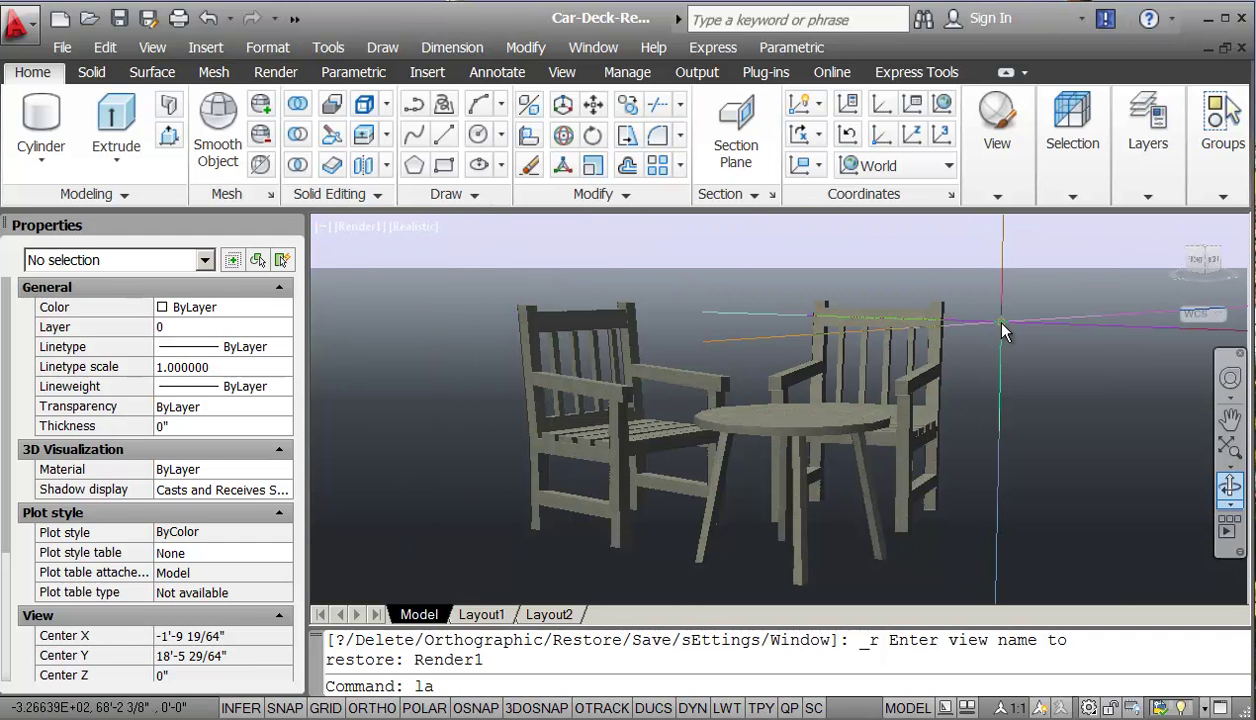
pyautogui.press('Return')
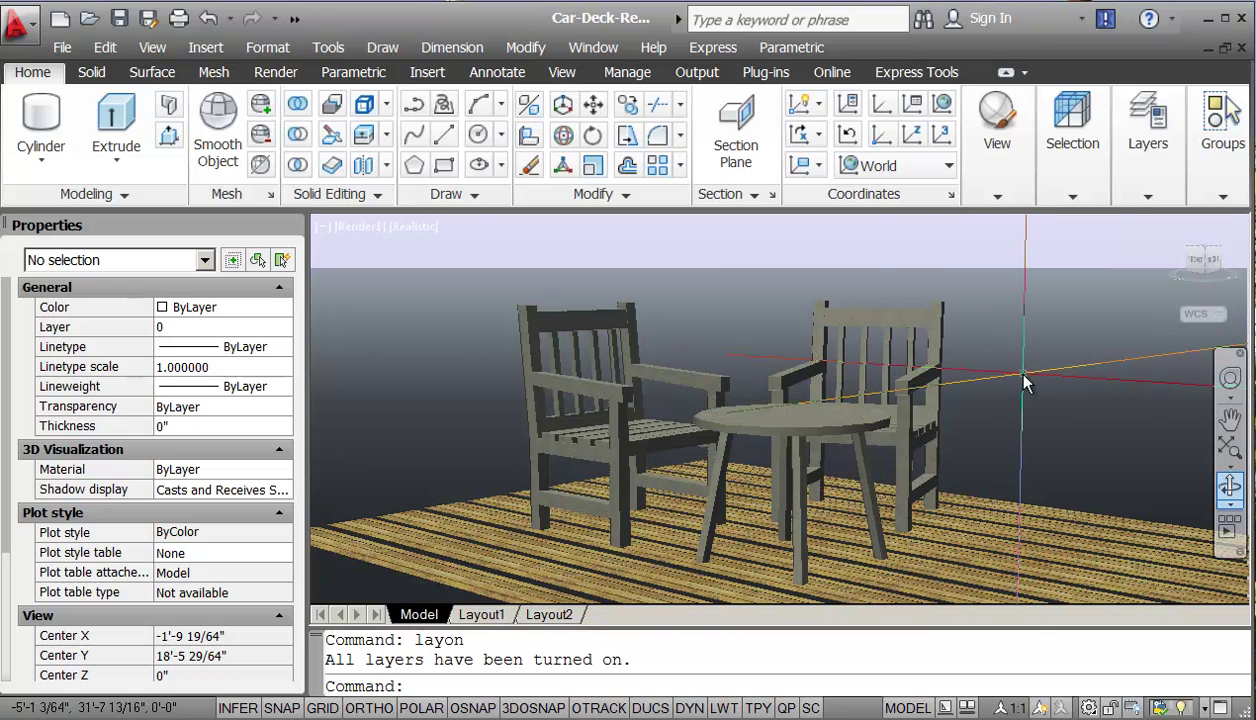
pyautogui.click(277, 73)
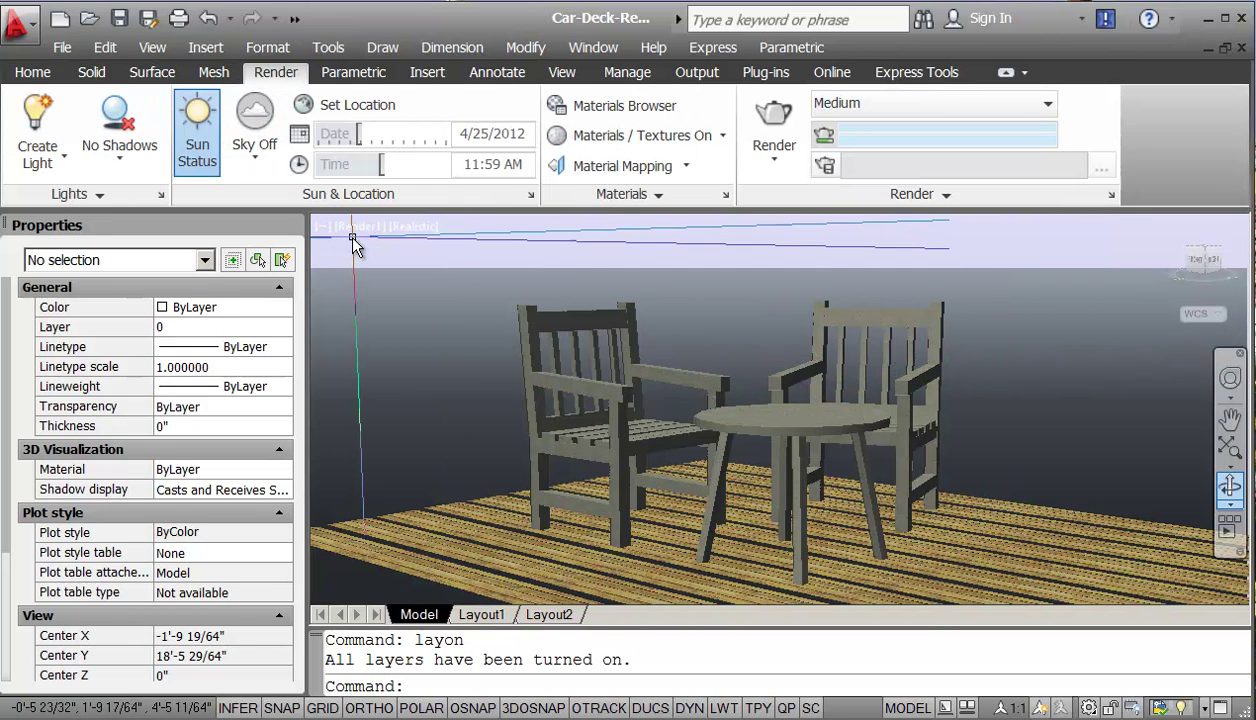
# Move the sun time to 6:07 PM and orbit the model slightly.
pyautogui.moveTo(370, 168); pyautogui.dragTo(447, 170)
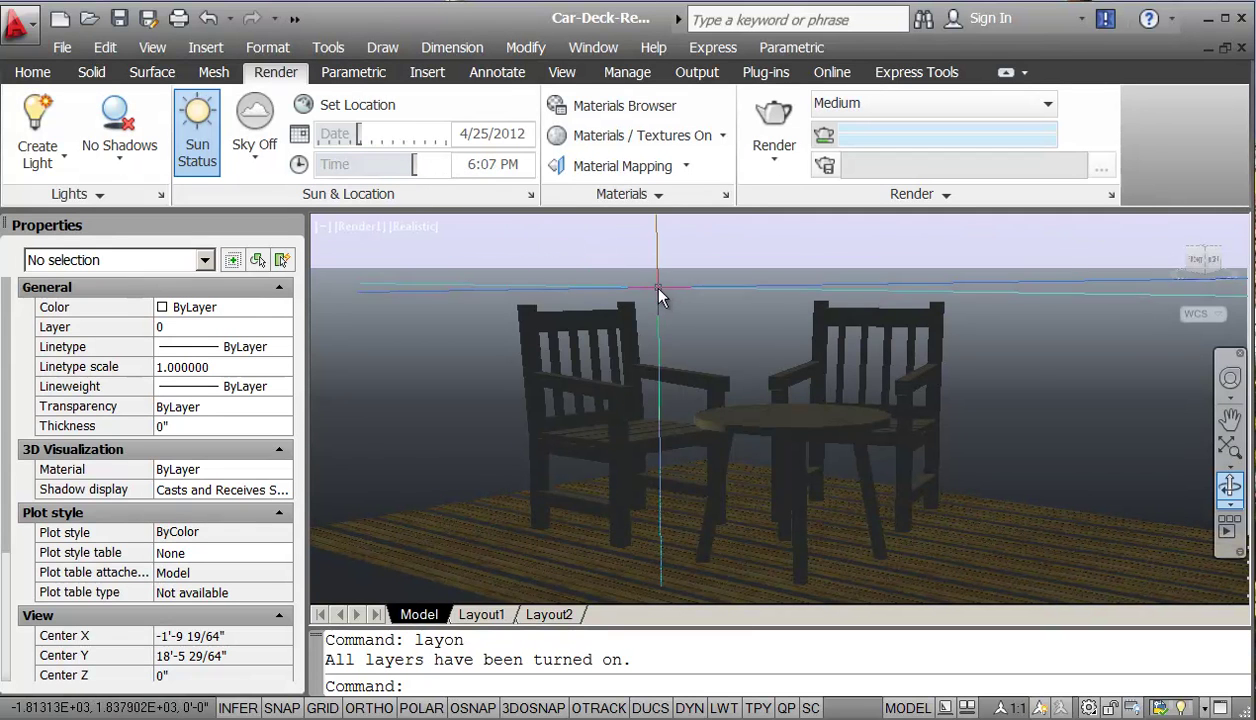
pyautogui.click(1231, 492)
pyautogui.moveTo(1200, 540); pyautogui.dragTo(1124, 463)
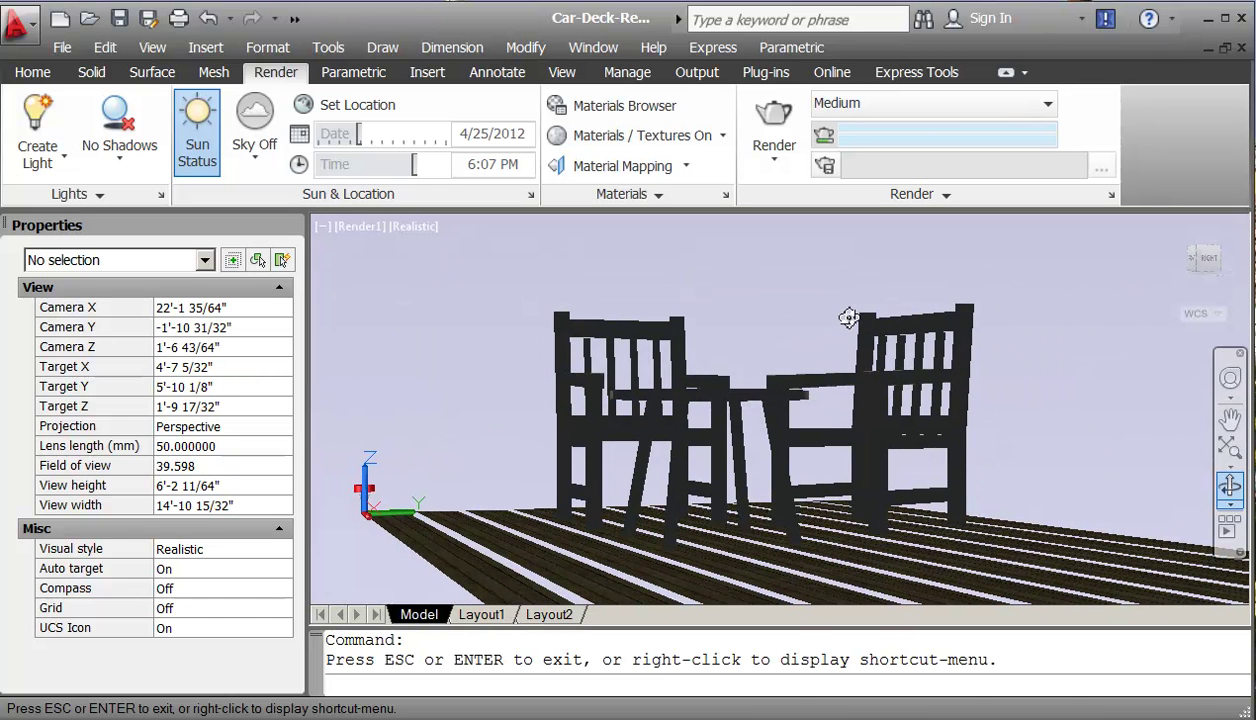
pyautogui.press('Escape')
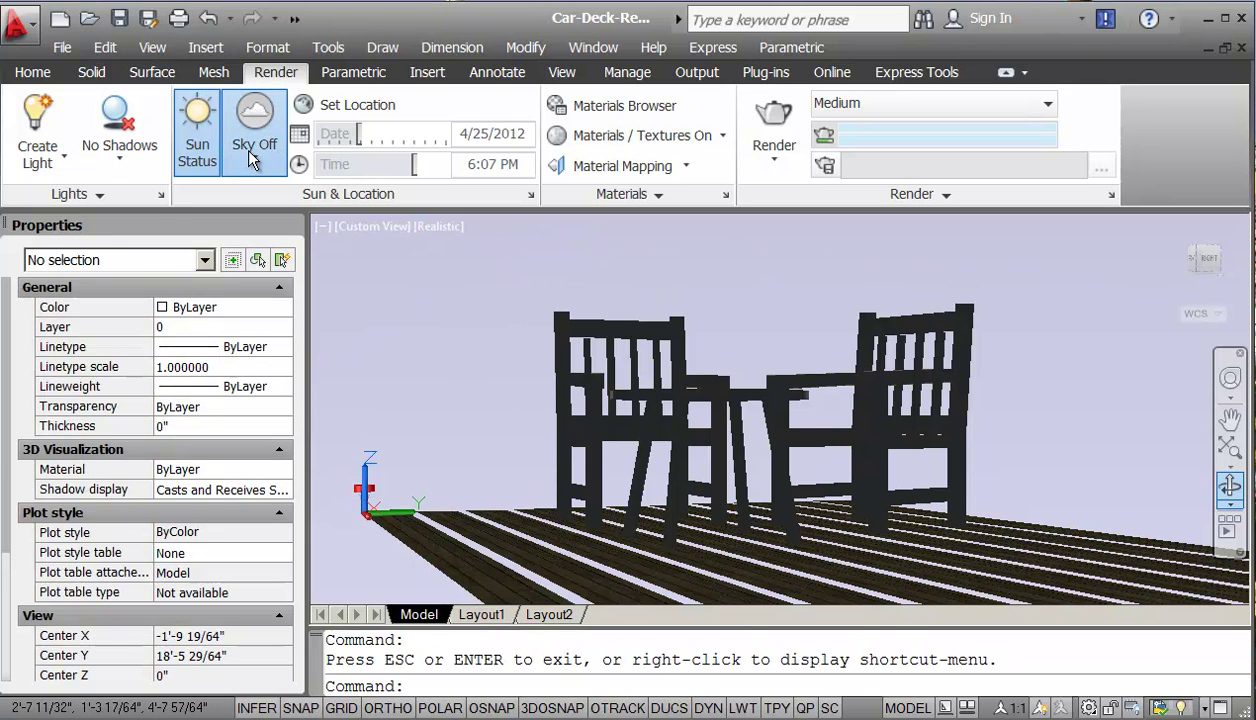
# Turn on Sky Background and Illumination and orbit down to a low, level view.
pyautogui.click(249, 156)
pyautogui.click(202, 293)
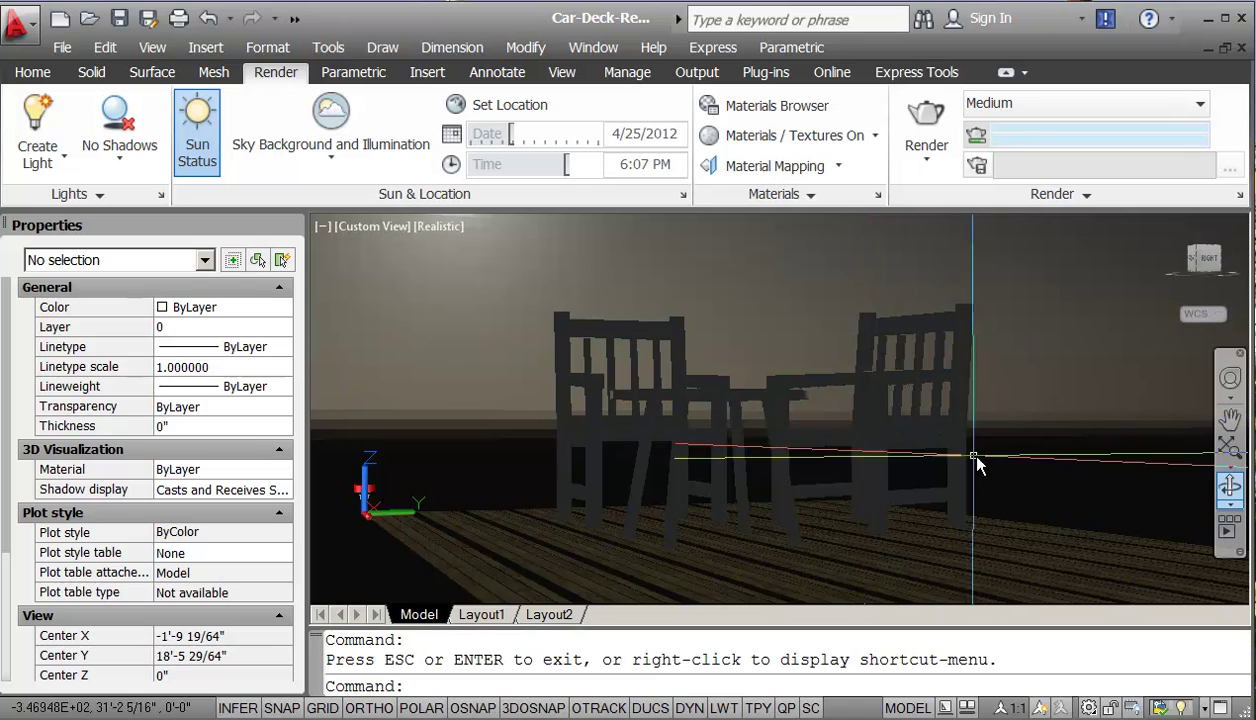
pyautogui.click(1229, 490)
pyautogui.moveTo(1150, 498); pyautogui.dragTo(1131, 488)
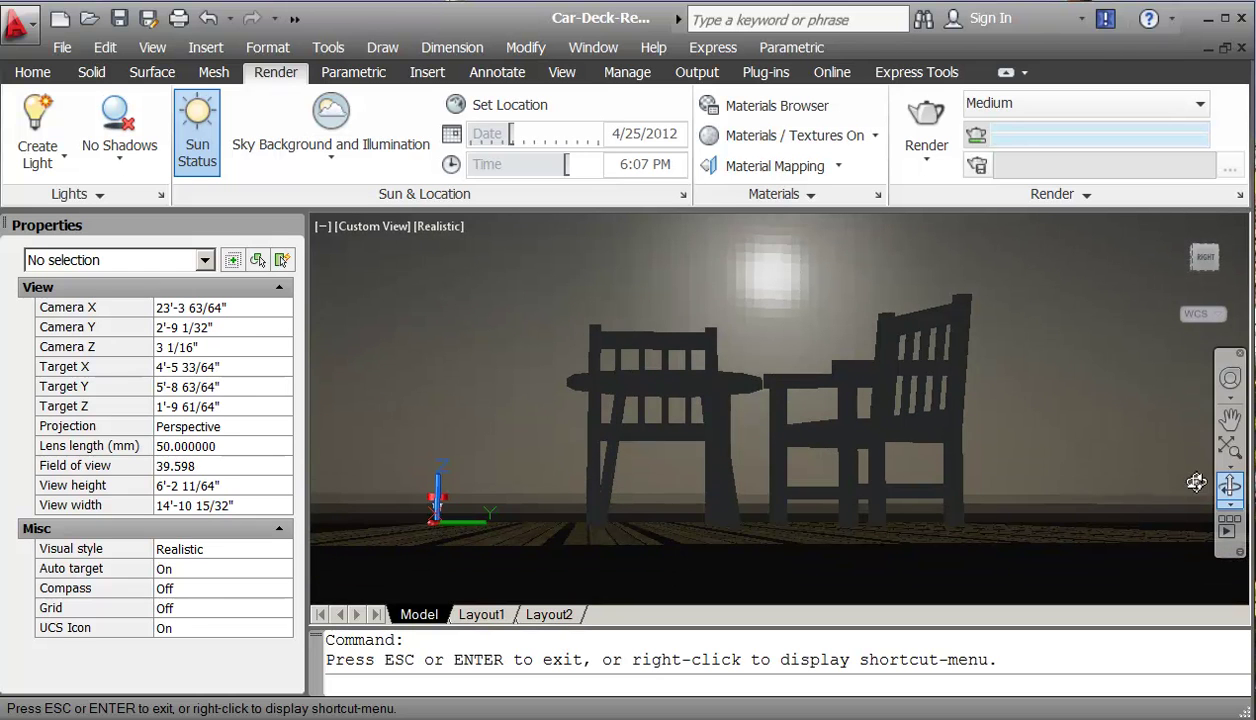
# Pan the scene lower so the sun sits behind the chairs, render it, and close the result.
pyautogui.click(1228, 425)
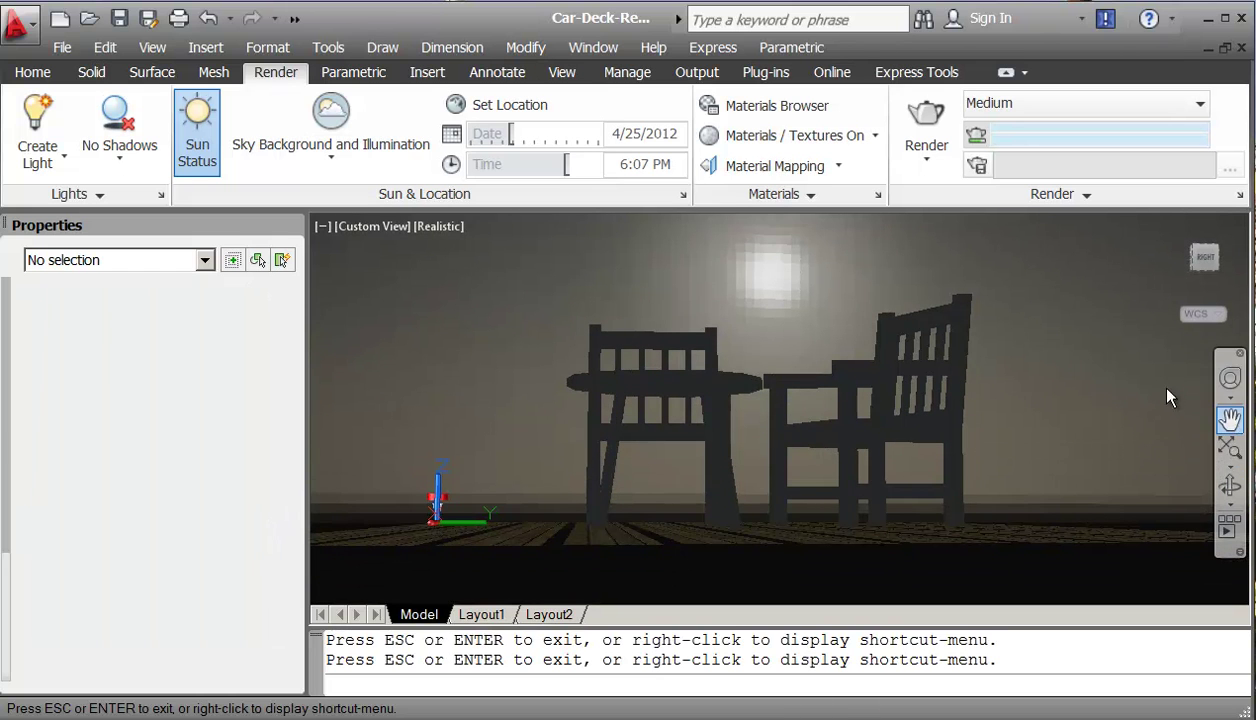
pyautogui.moveTo(1166, 397); pyautogui.dragTo(1168, 427)
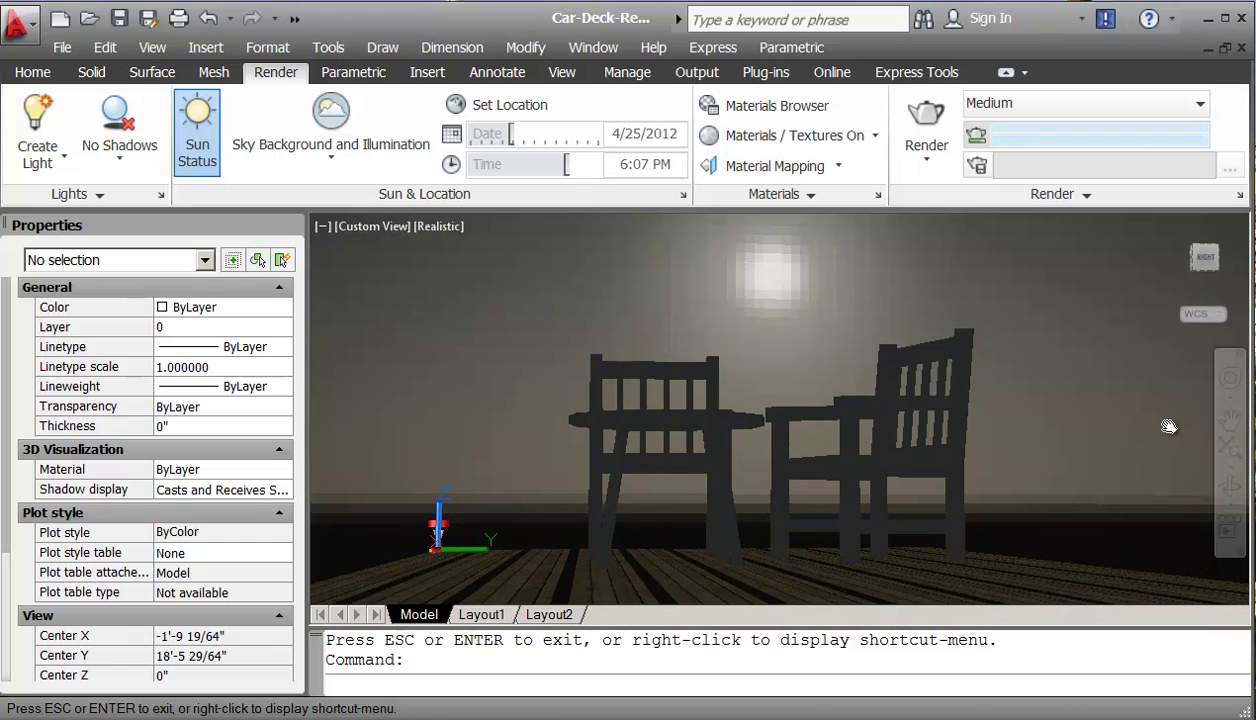
pyautogui.press('Escape')
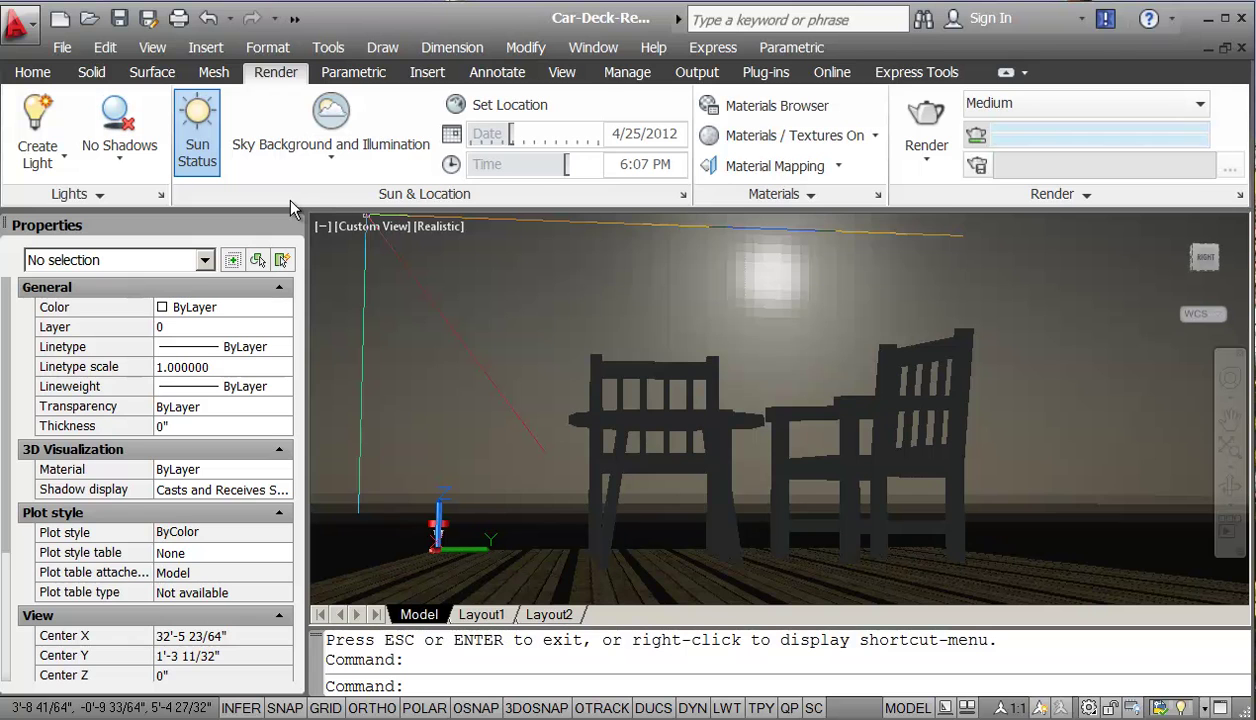
pyautogui.click(921, 118)
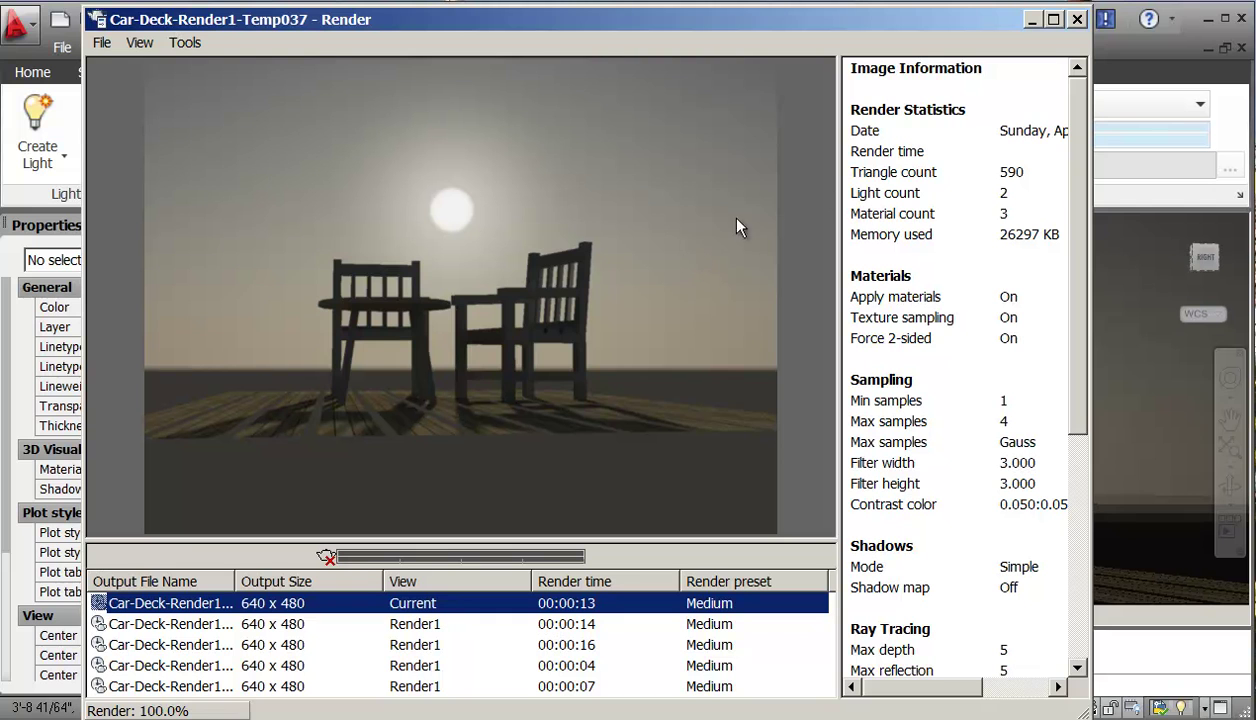
pyautogui.click(1077, 21)
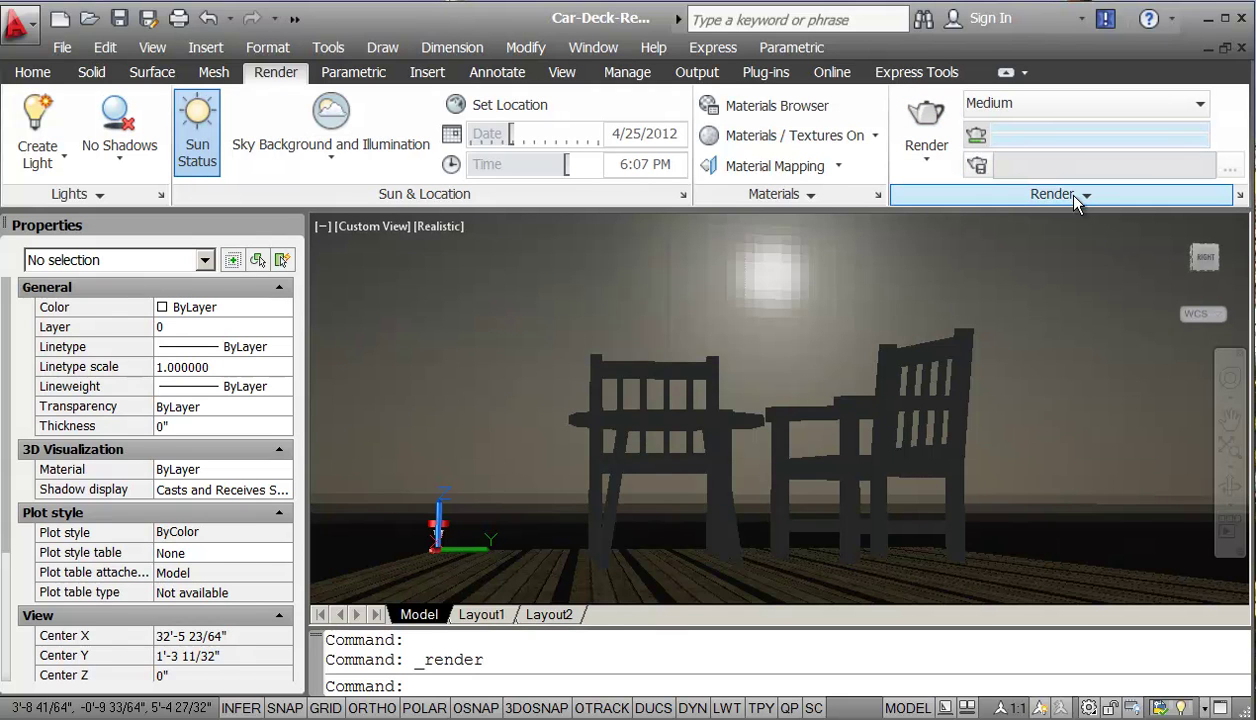
# In Adjust Rendered Exposure, change Mid tones from 1 to 2 and confirm.
pyautogui.click(1075, 196)
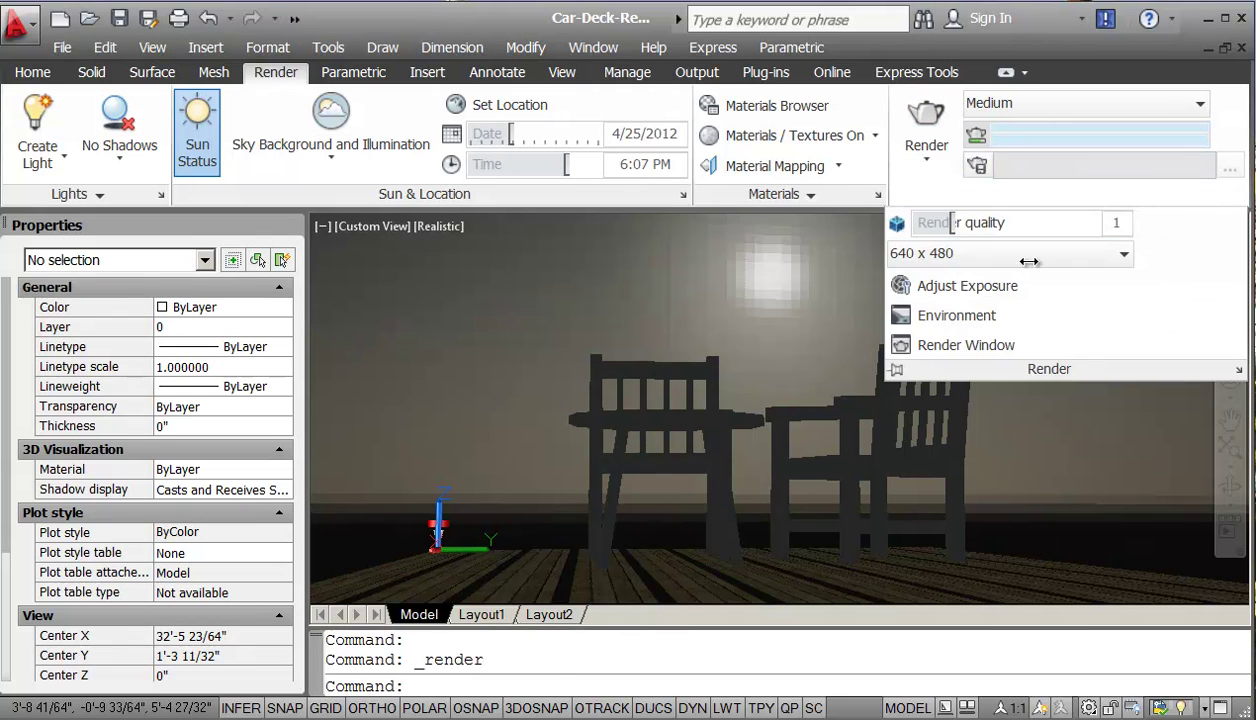
pyautogui.click(1005, 293)
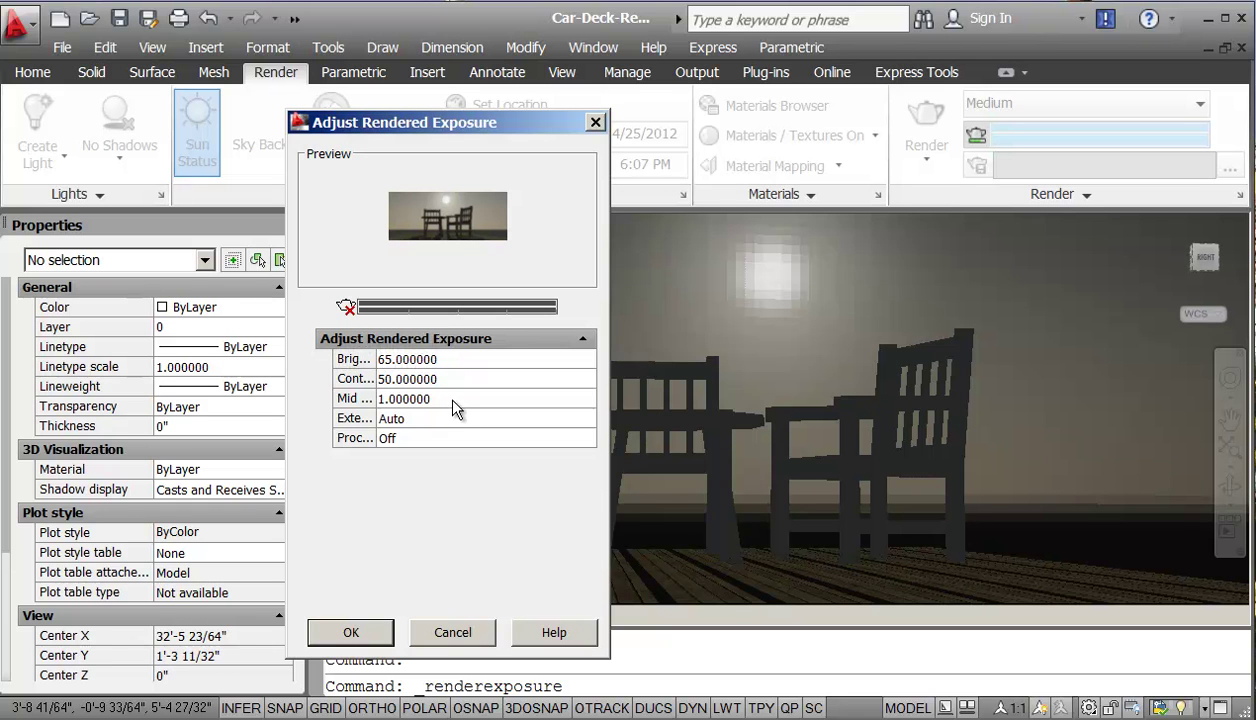
pyautogui.click(456, 399)
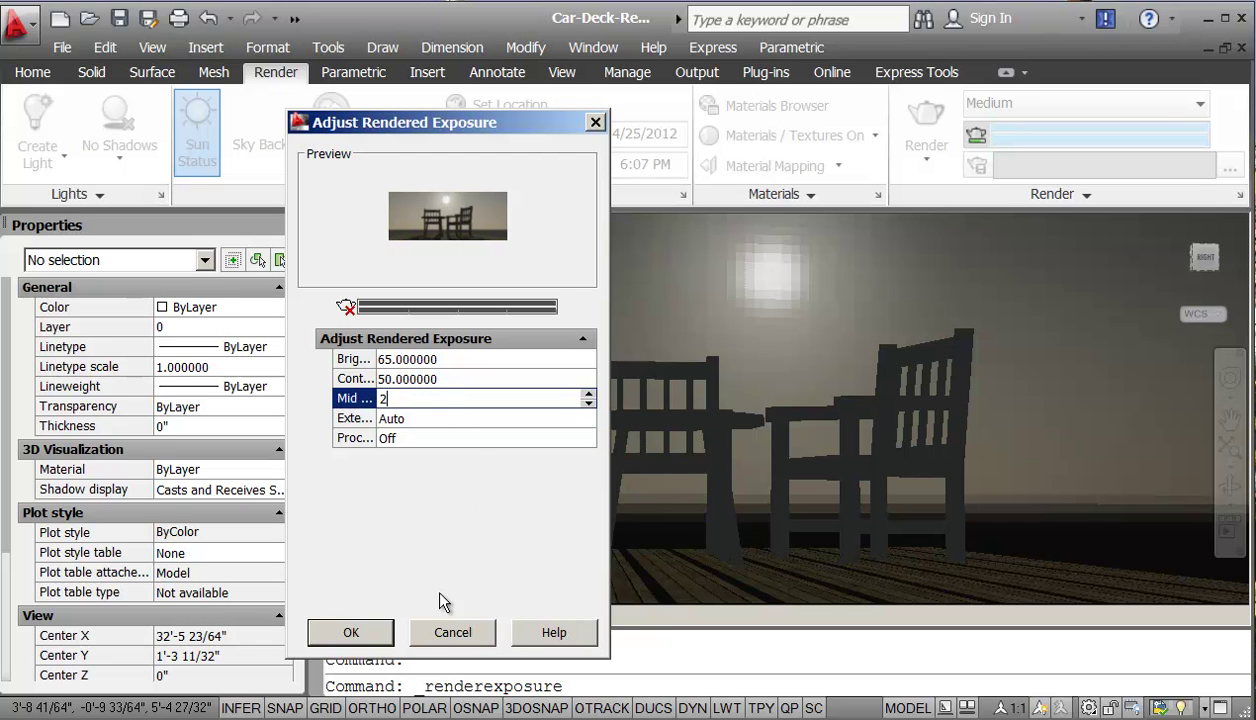
pyautogui.click(352, 633)
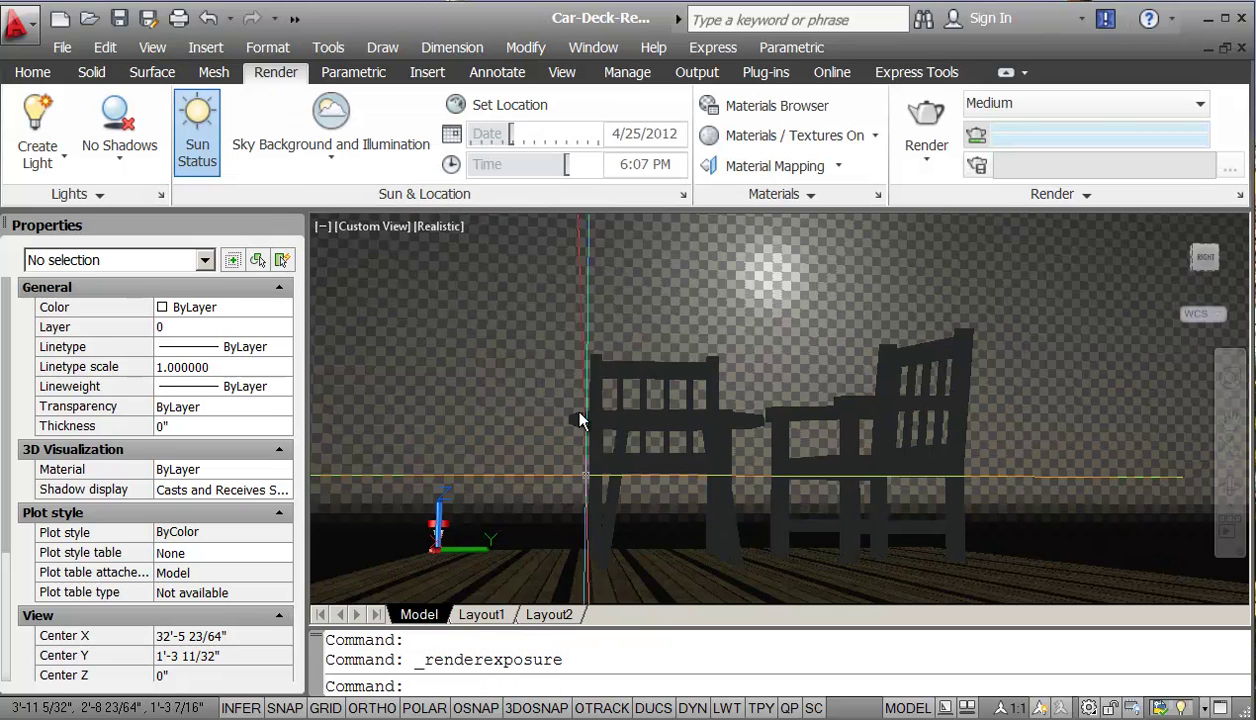
# Re-render with the new exposure and compare Temp038 with the Temp037 and Temp036 renders.
pyautogui.click(926, 120)
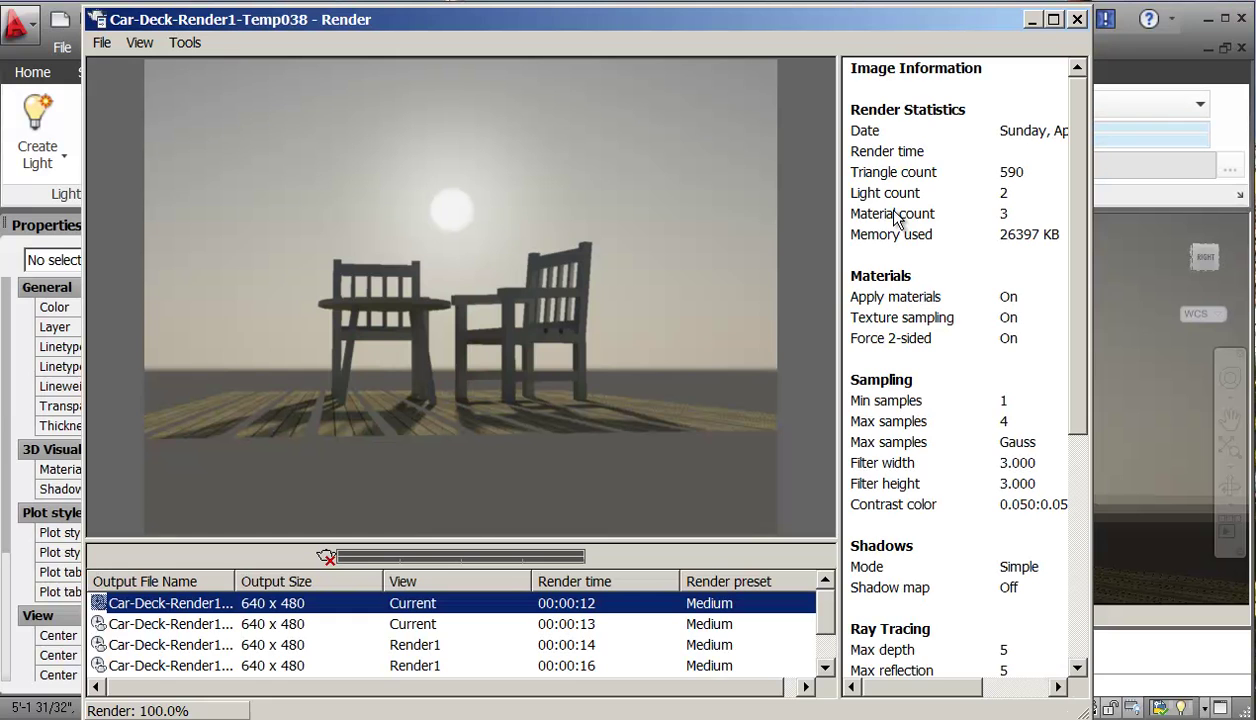
pyautogui.click(284, 620)
pyautogui.click(285, 607)
pyautogui.click(288, 645)
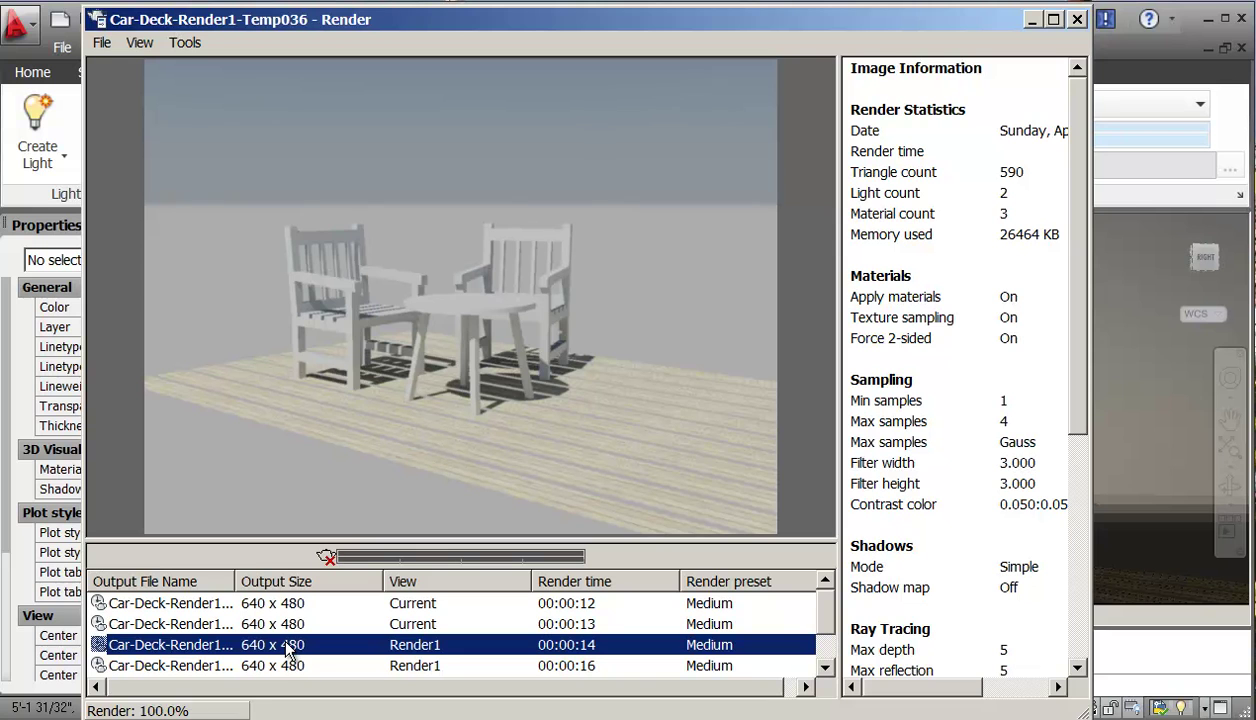
# Switch back and forth between the evening sun and noon renders, ending on the evening one.
pyautogui.click(289, 604)
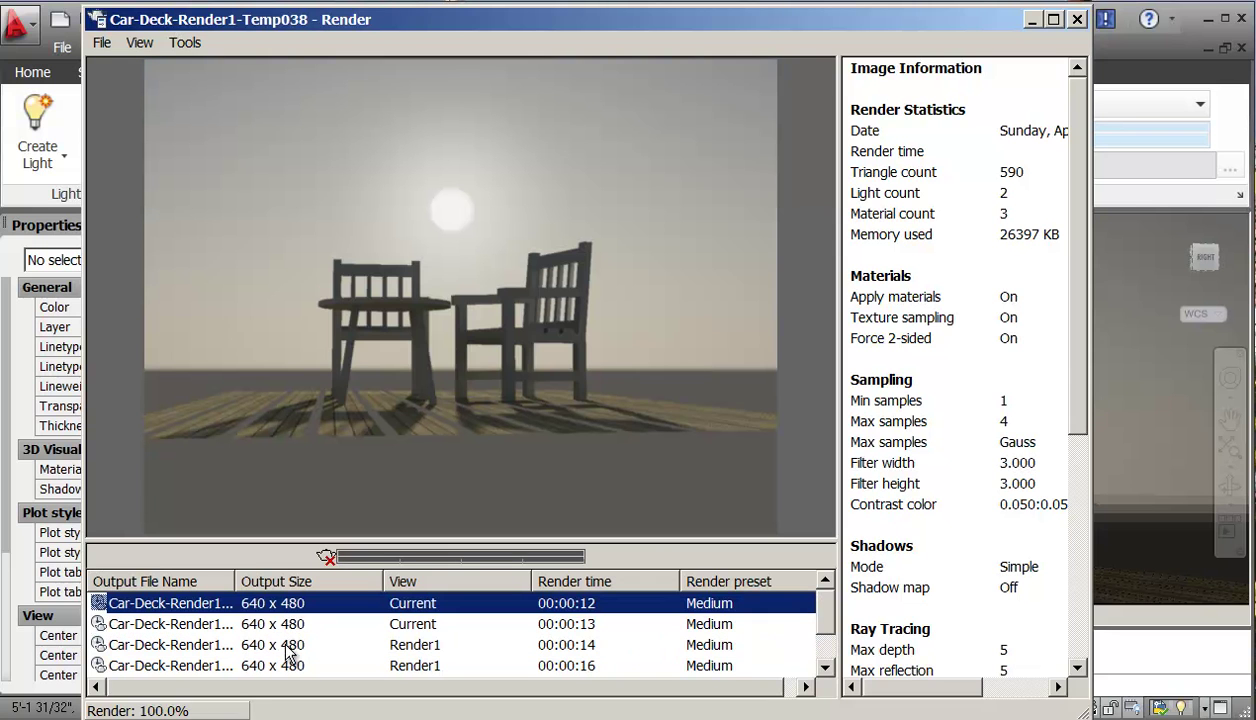
pyautogui.click(285, 645)
pyautogui.click(287, 603)
pyautogui.click(285, 645)
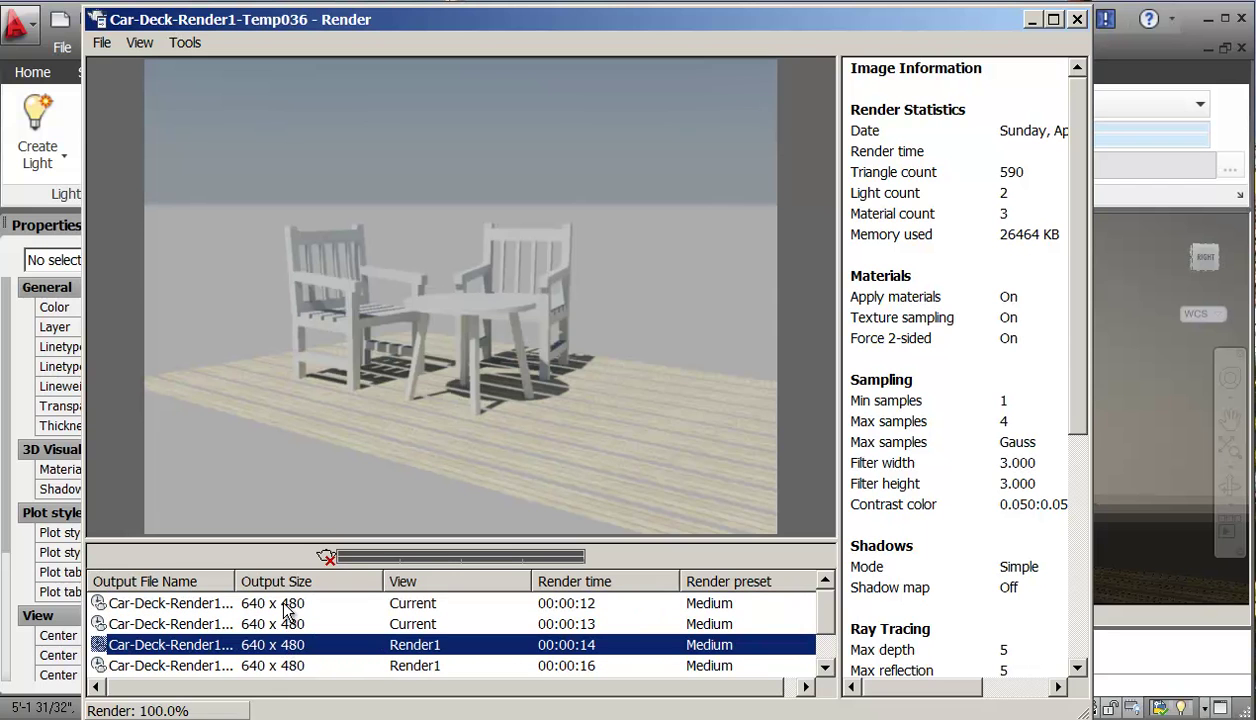
pyautogui.click(287, 605)
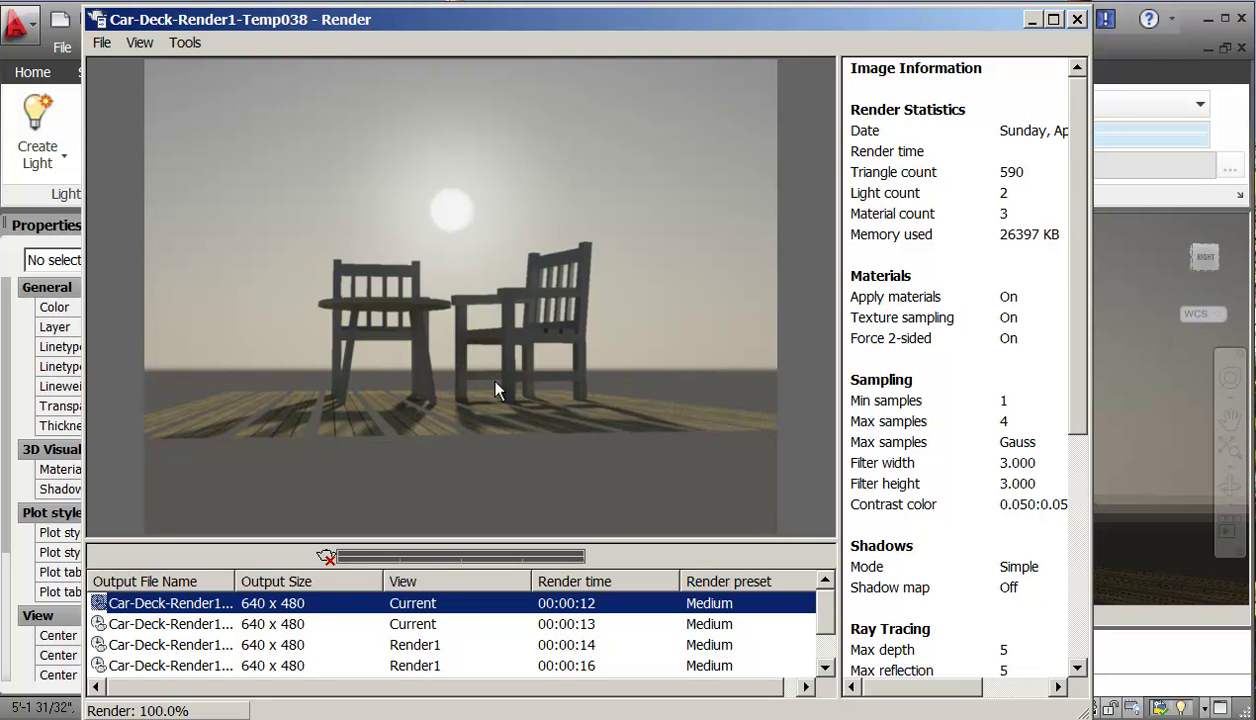
# Save a copy of the evening render as Render-6-30PM.jpeg with default JPEG settings.
pyautogui.rightClick(301, 608)
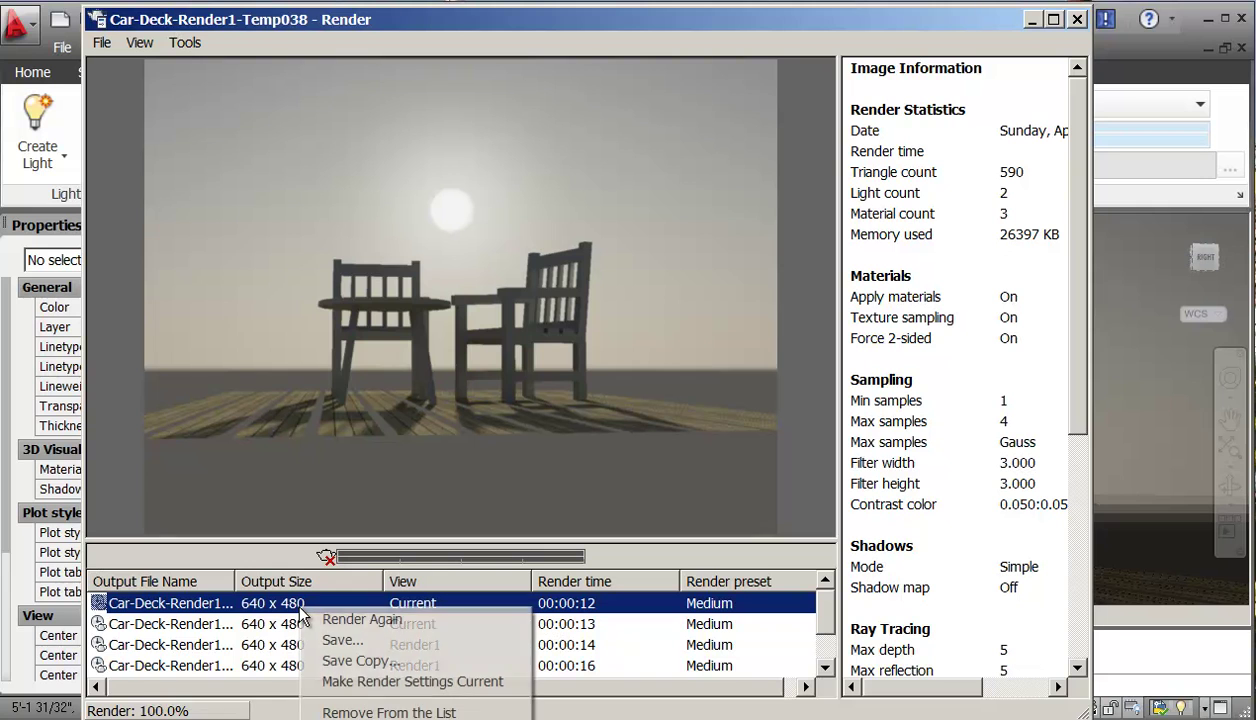
pyautogui.click(344, 662)
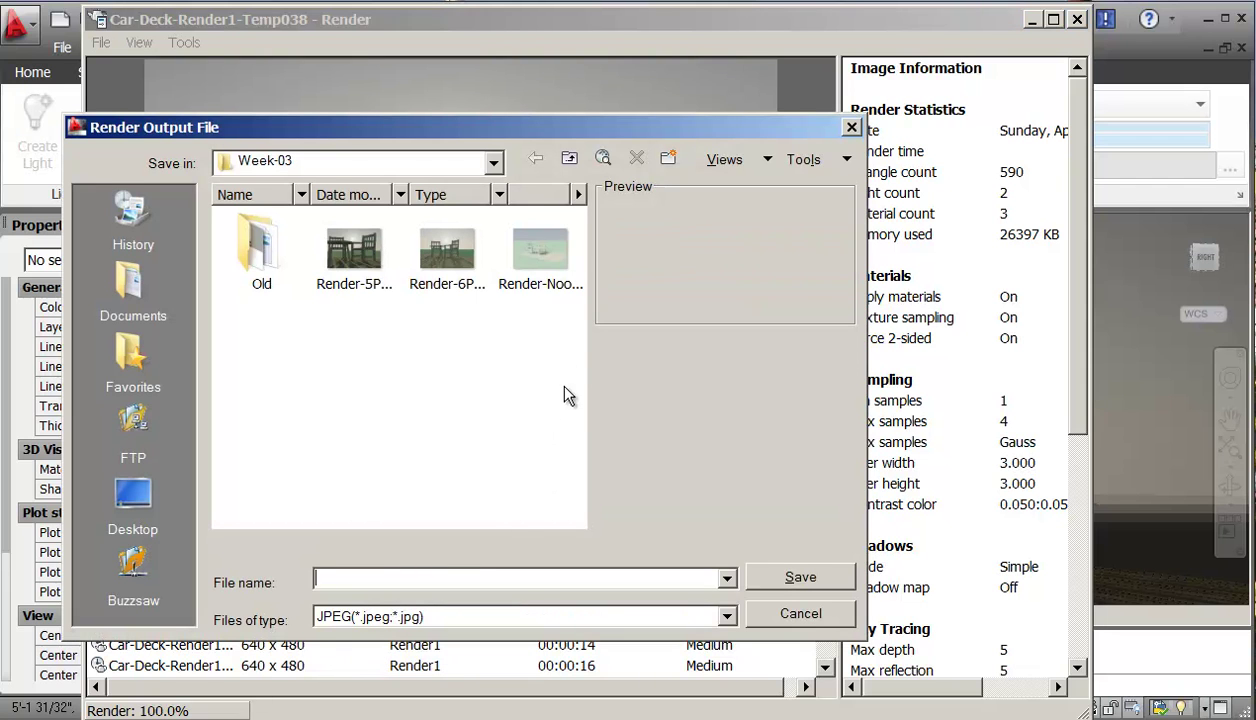
pyautogui.click(434, 257)
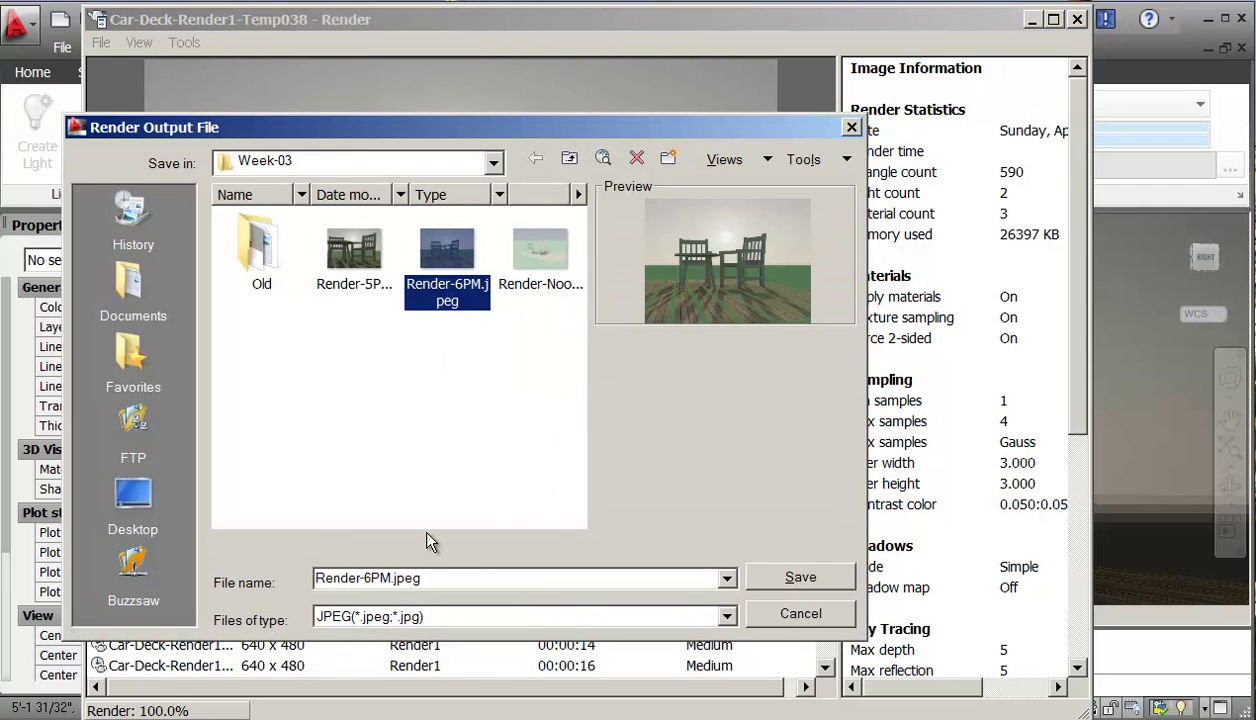
pyautogui.click(375, 578)
pyautogui.click(372, 578)
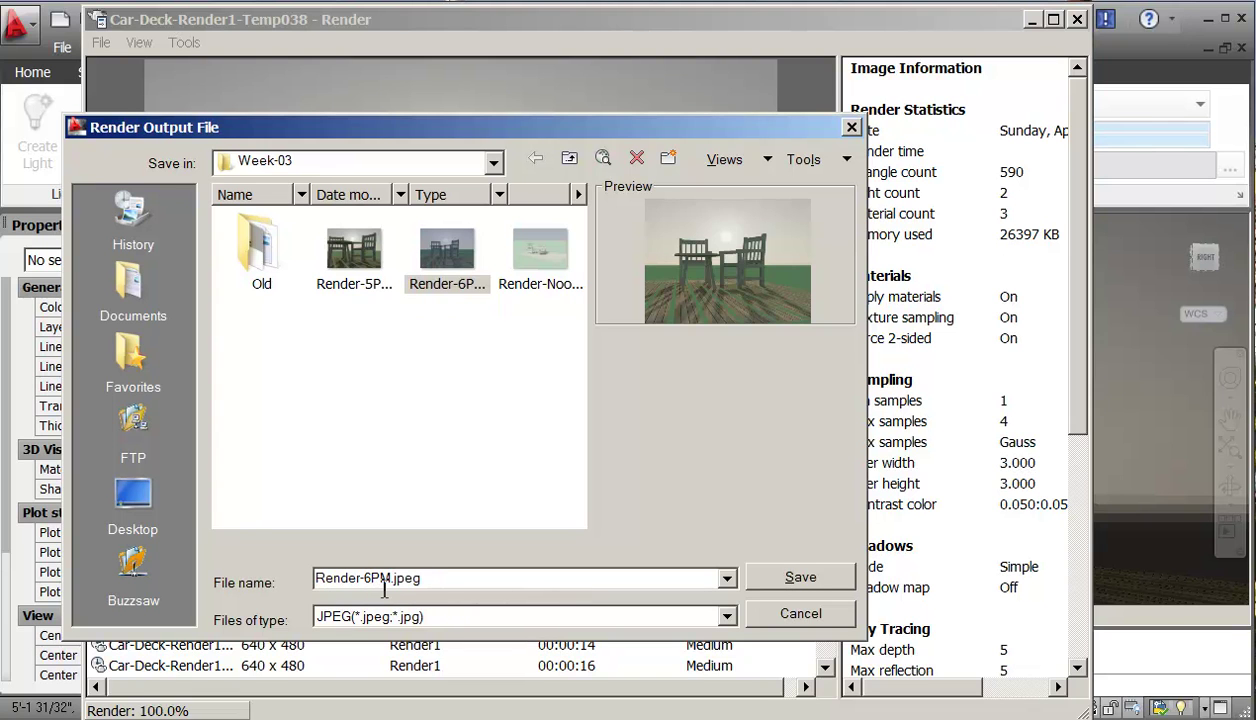
pyautogui.write('-30')
pyautogui.click(815, 576)
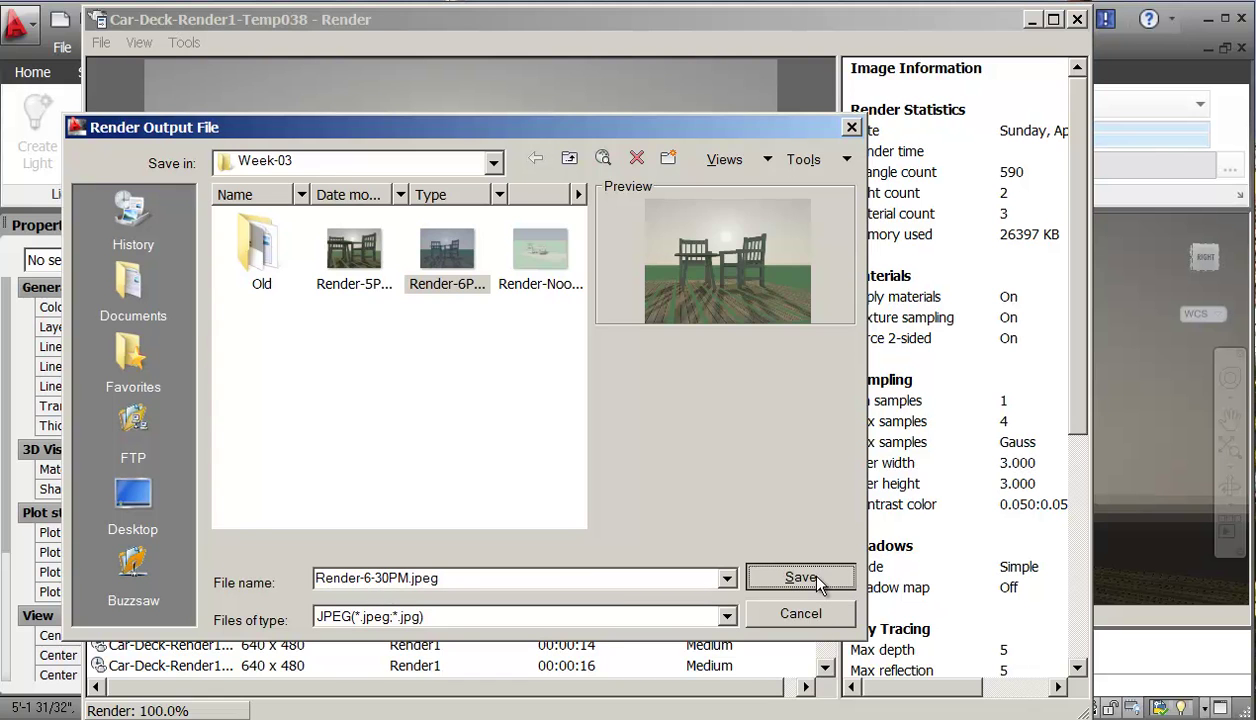
pyautogui.click(510, 486)
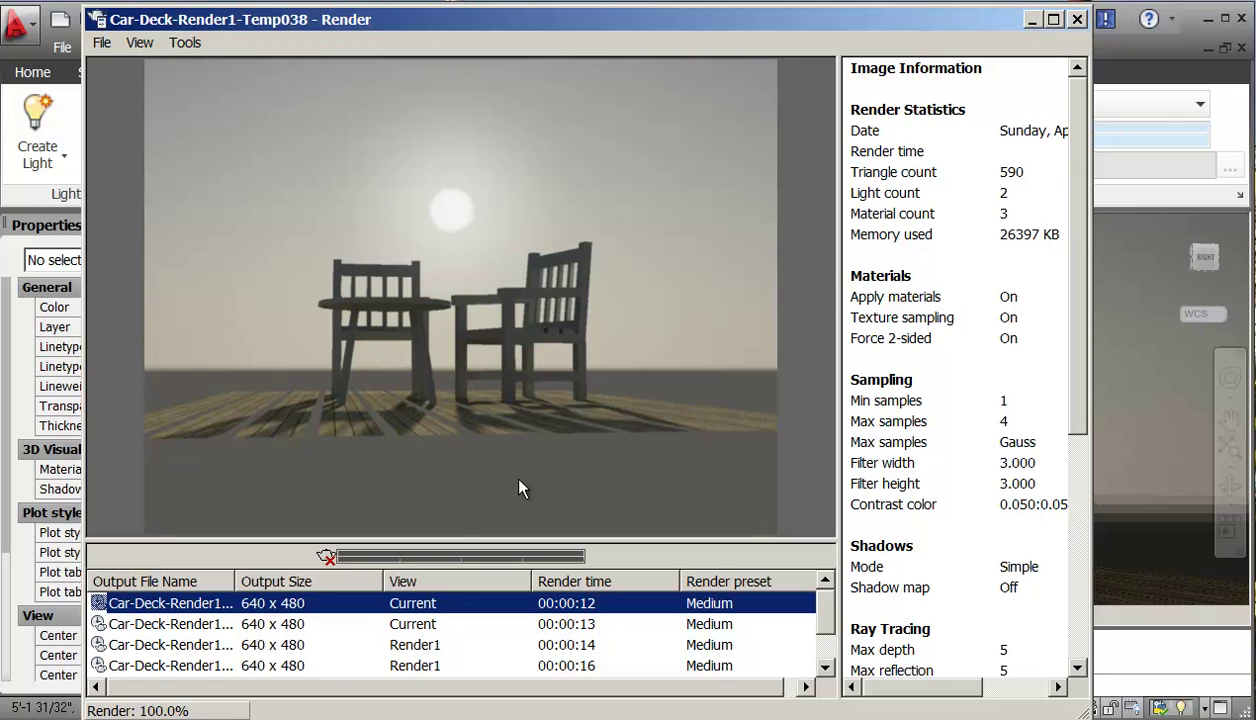
# Save the noon Temp036 render over the existing Render-Noon.jpeg.
pyautogui.click(287, 648)
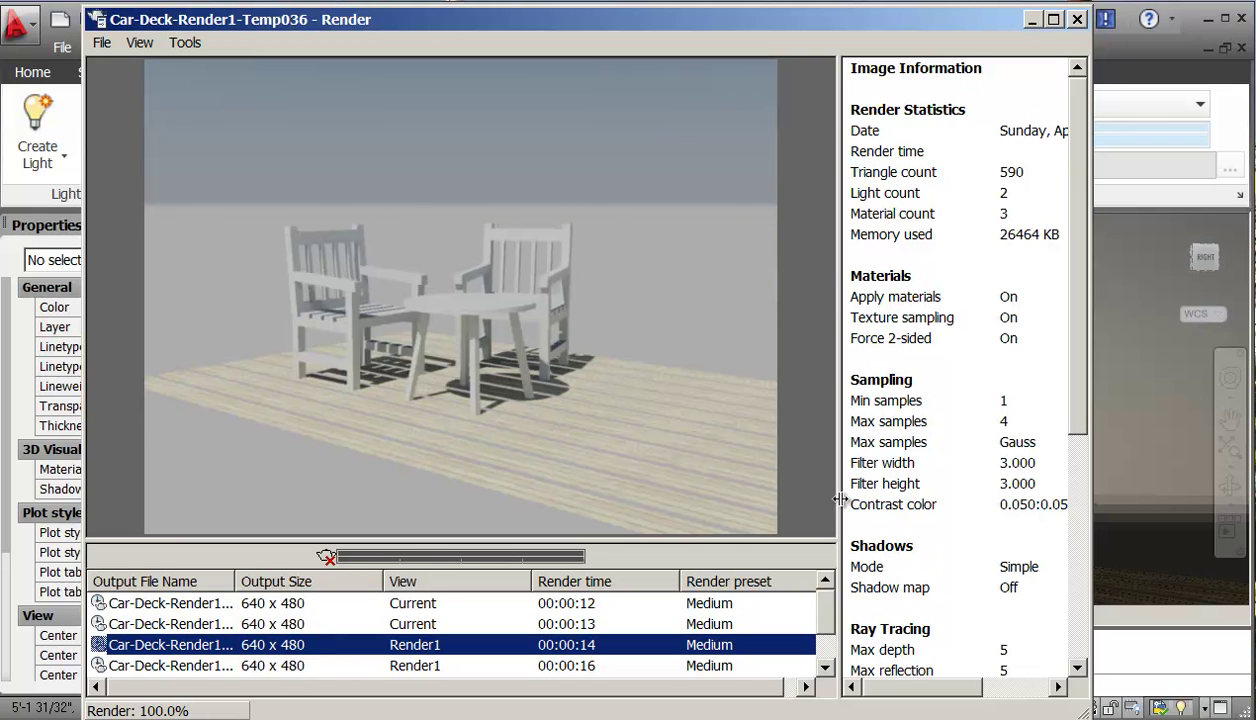
pyautogui.rightClick(285, 646)
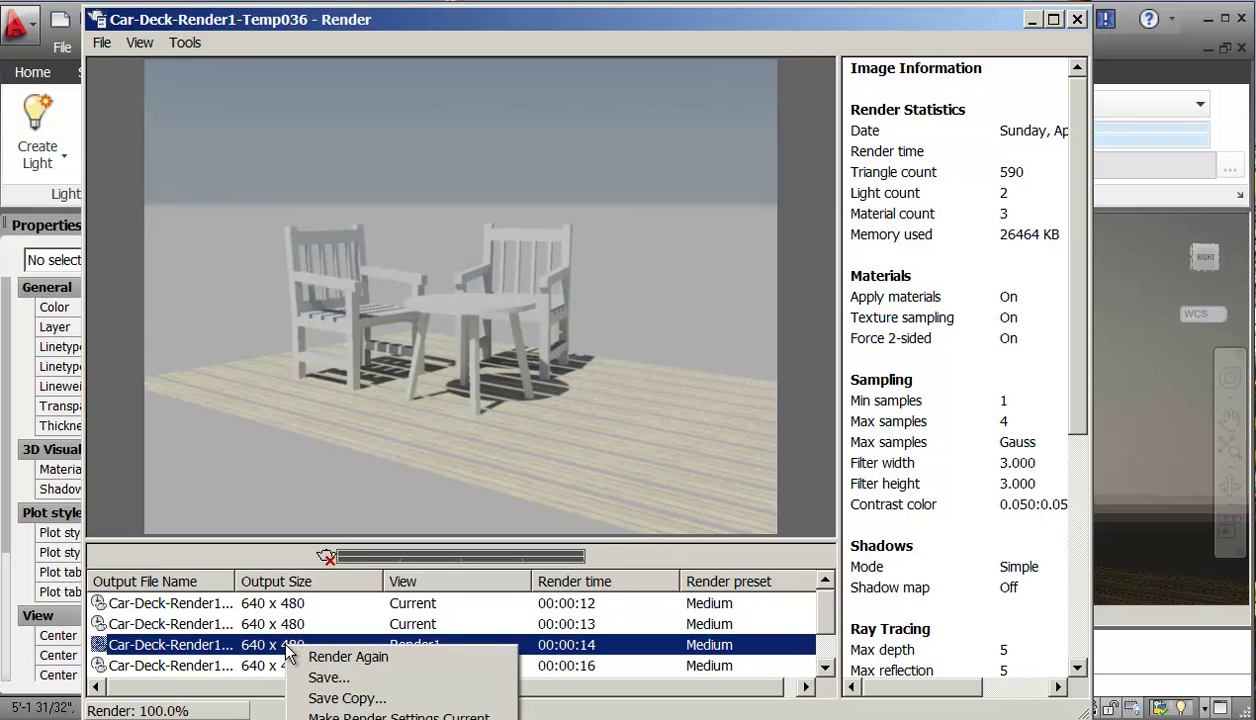
pyautogui.click(340, 698)
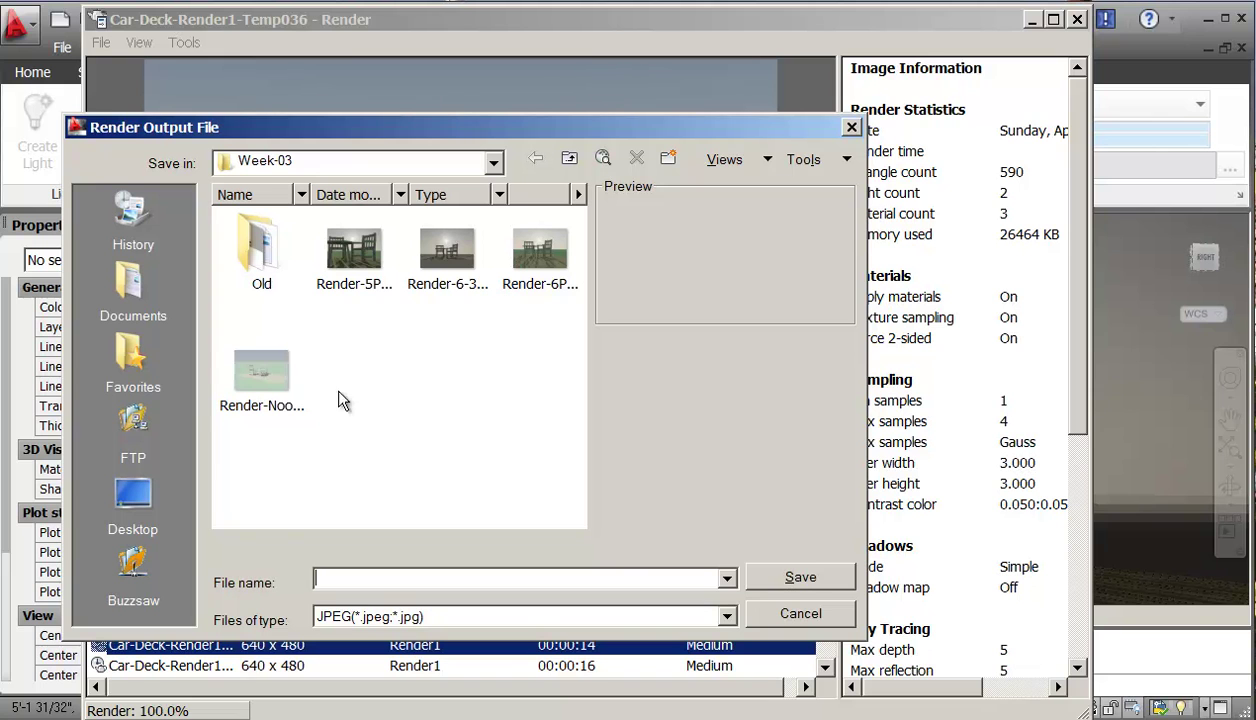
pyautogui.click(262, 368)
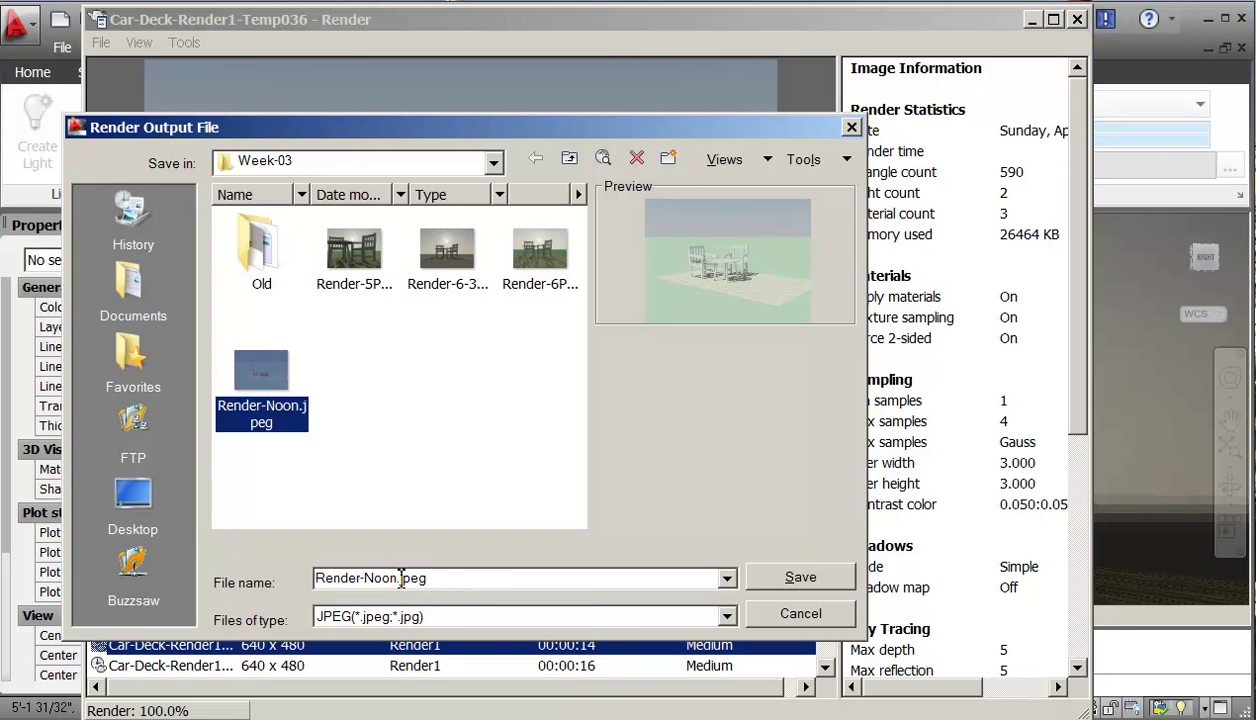
pyautogui.click(797, 571)
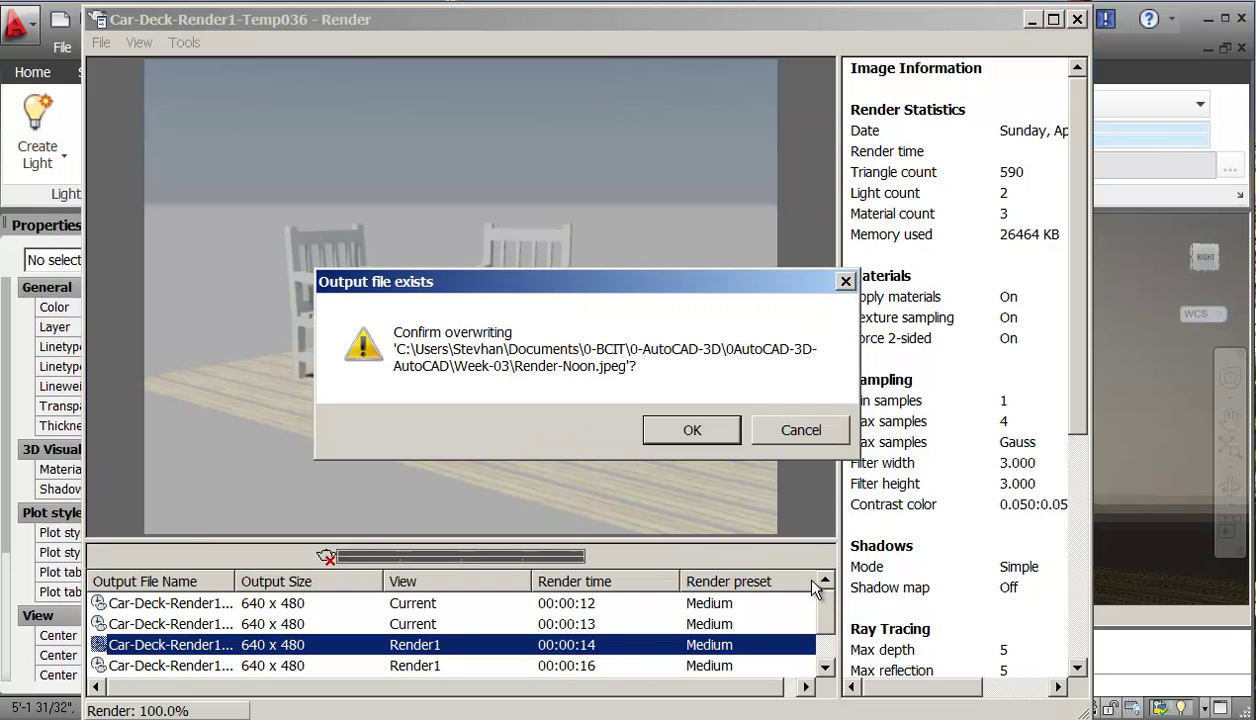
pyautogui.click(686, 432)
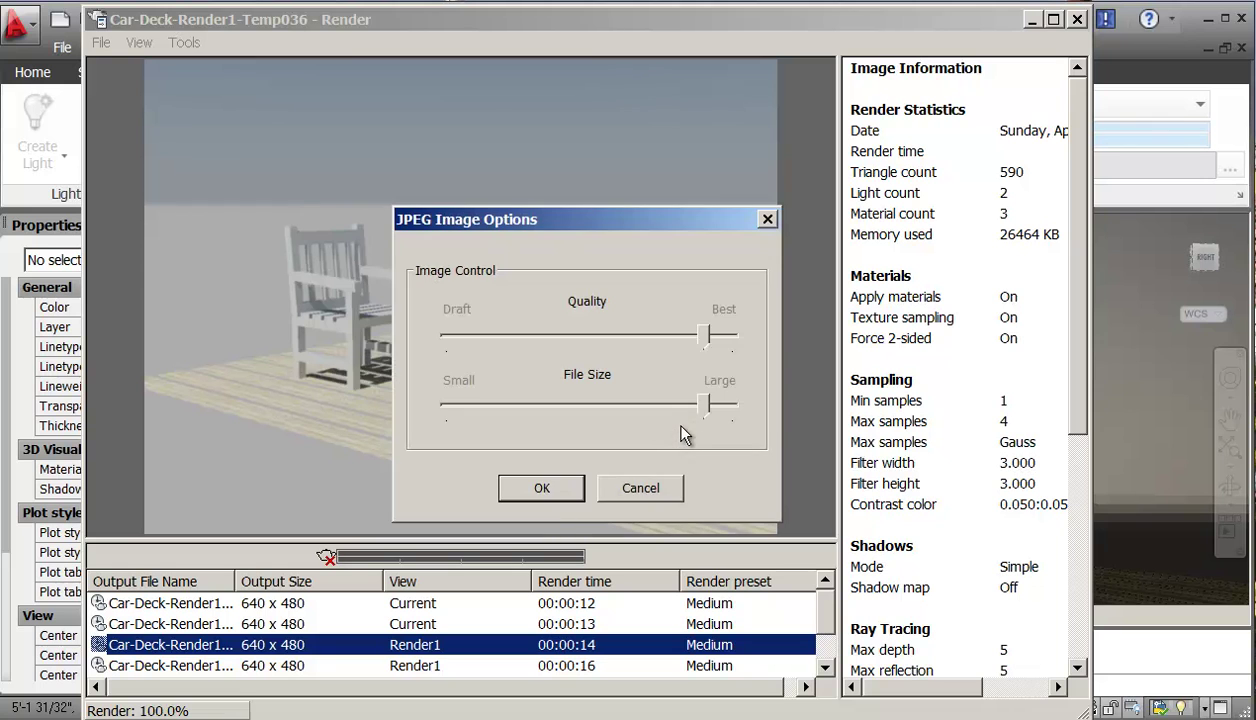
pyautogui.click(560, 500)
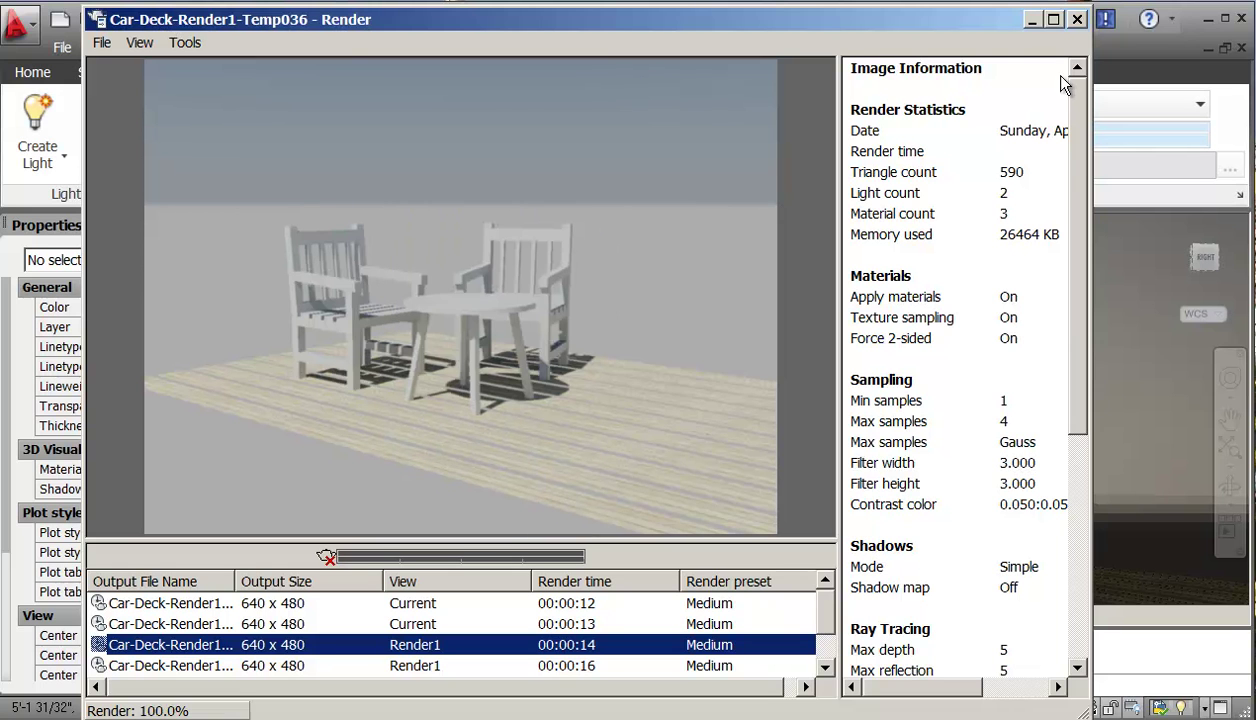
# Close the Render window, then set output size 1024 x 768 and render quality 4.
pyautogui.click(1077, 20)
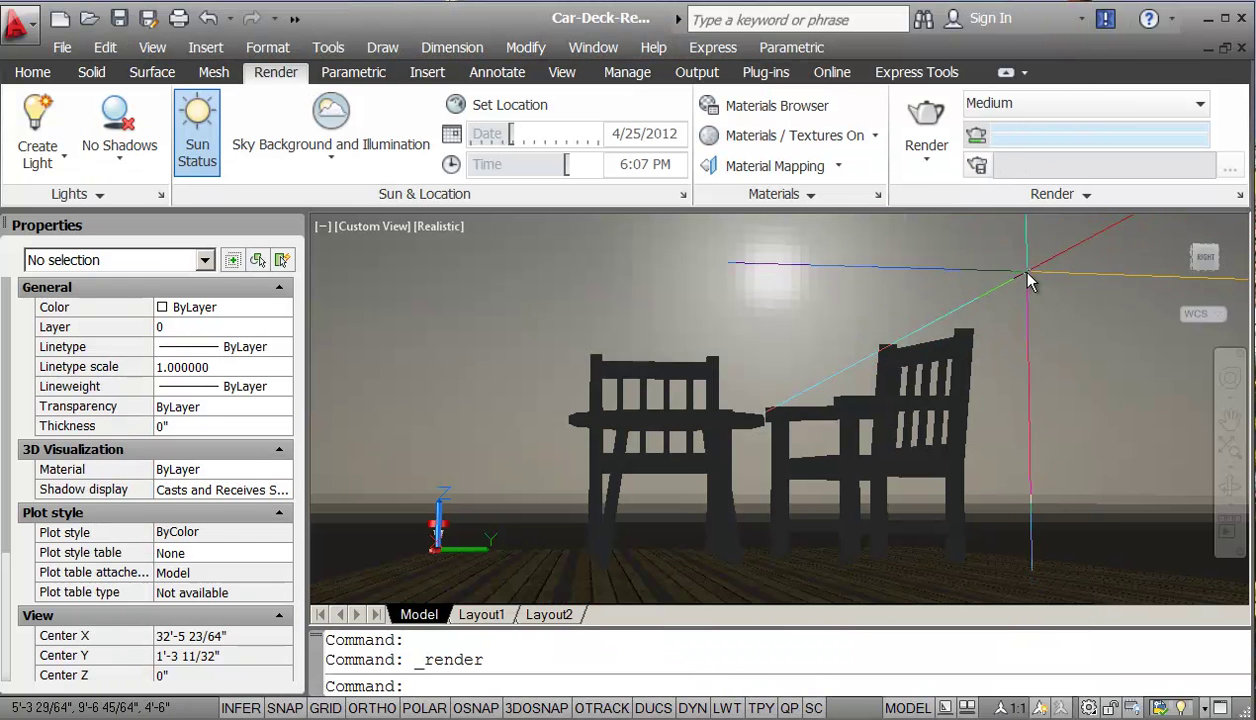
pyautogui.click(1071, 195)
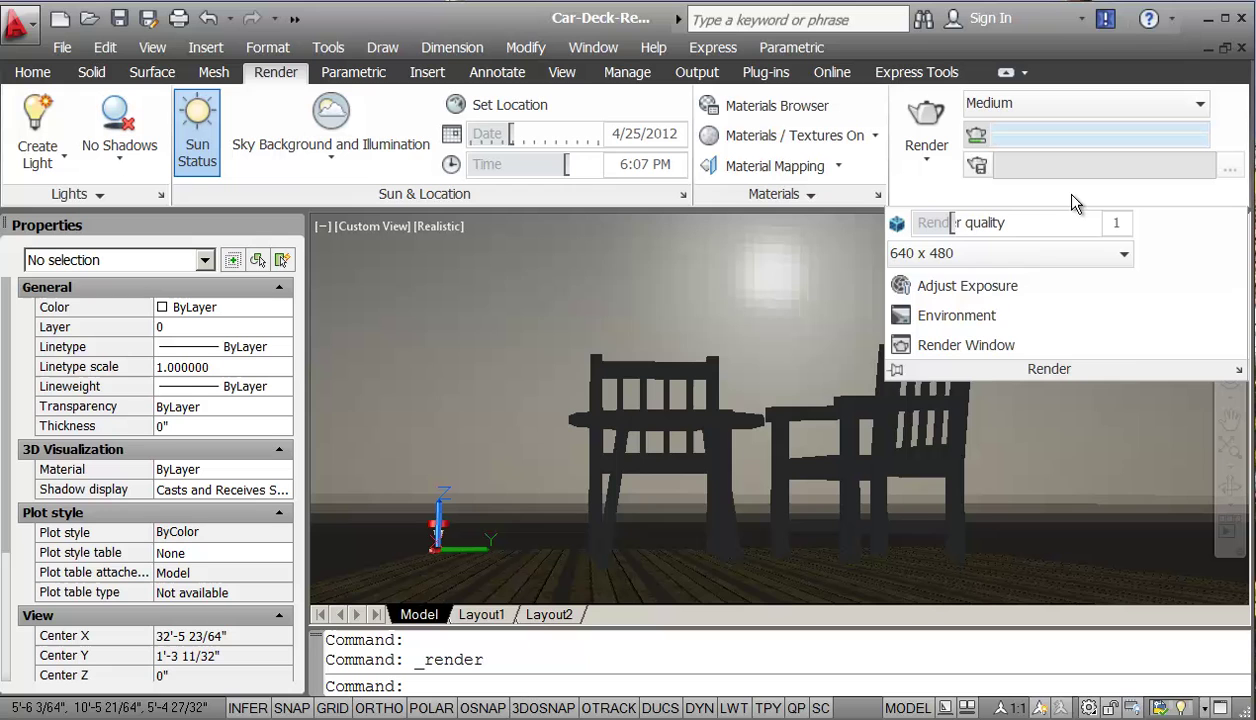
pyautogui.click(1055, 254)
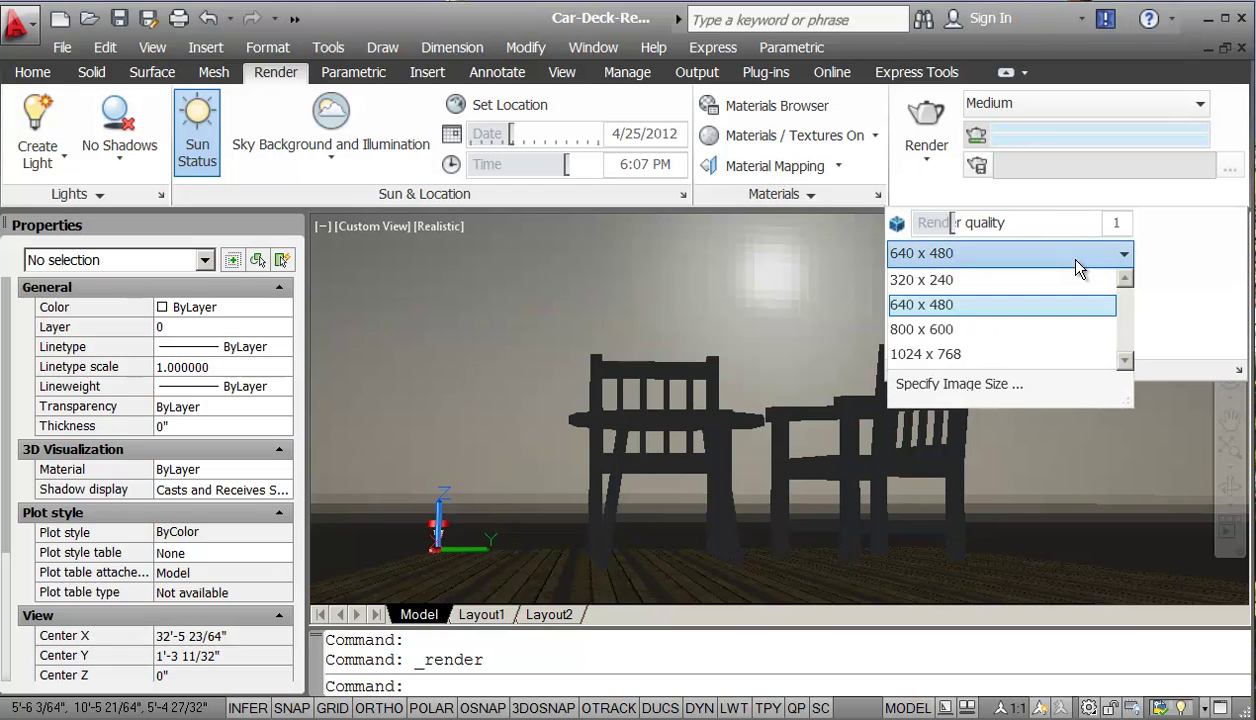
pyautogui.click(964, 358)
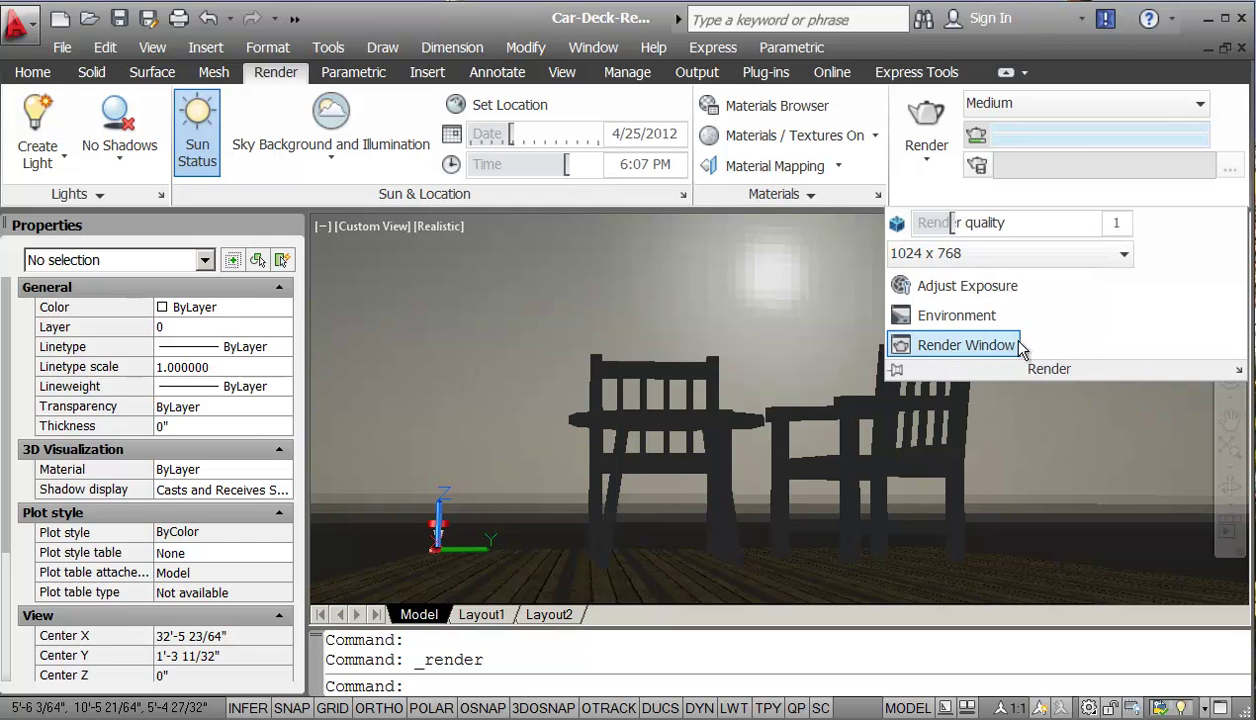
pyautogui.moveTo(952, 222); pyautogui.dragTo(1093, 228)
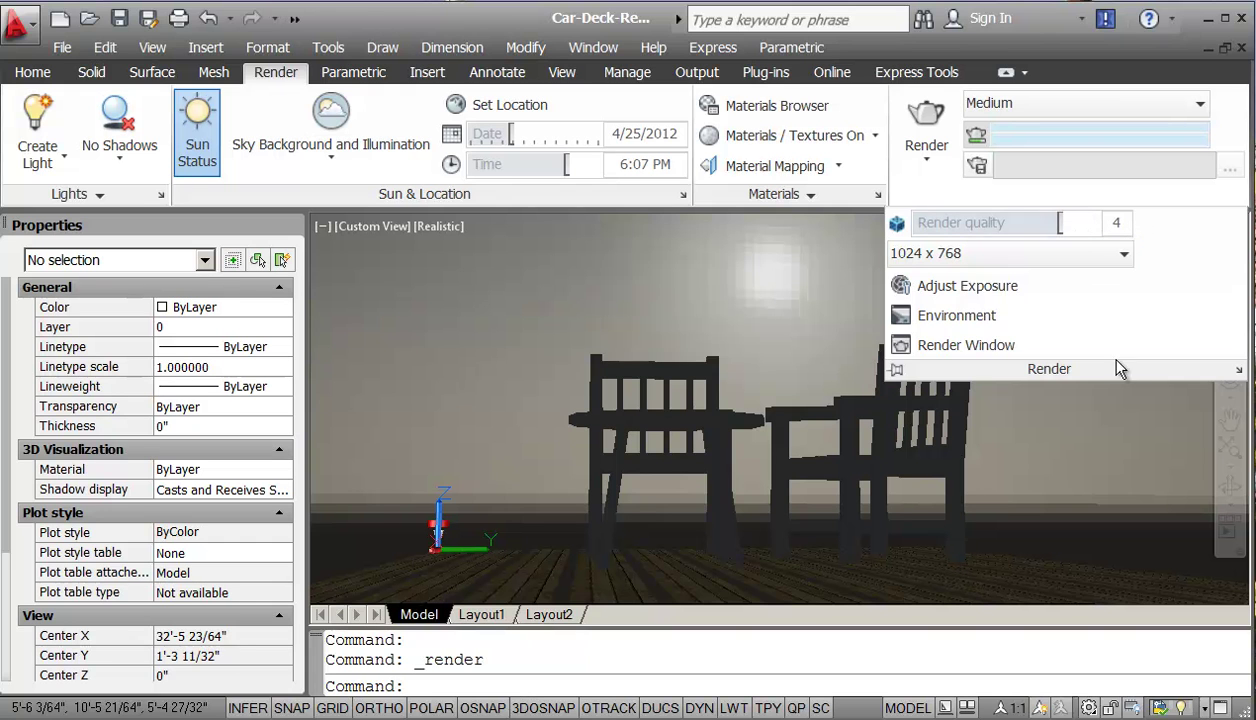
# Render the sunset deck scene at 1024 x 768 and close the finished render.
pyautogui.click(927, 117)
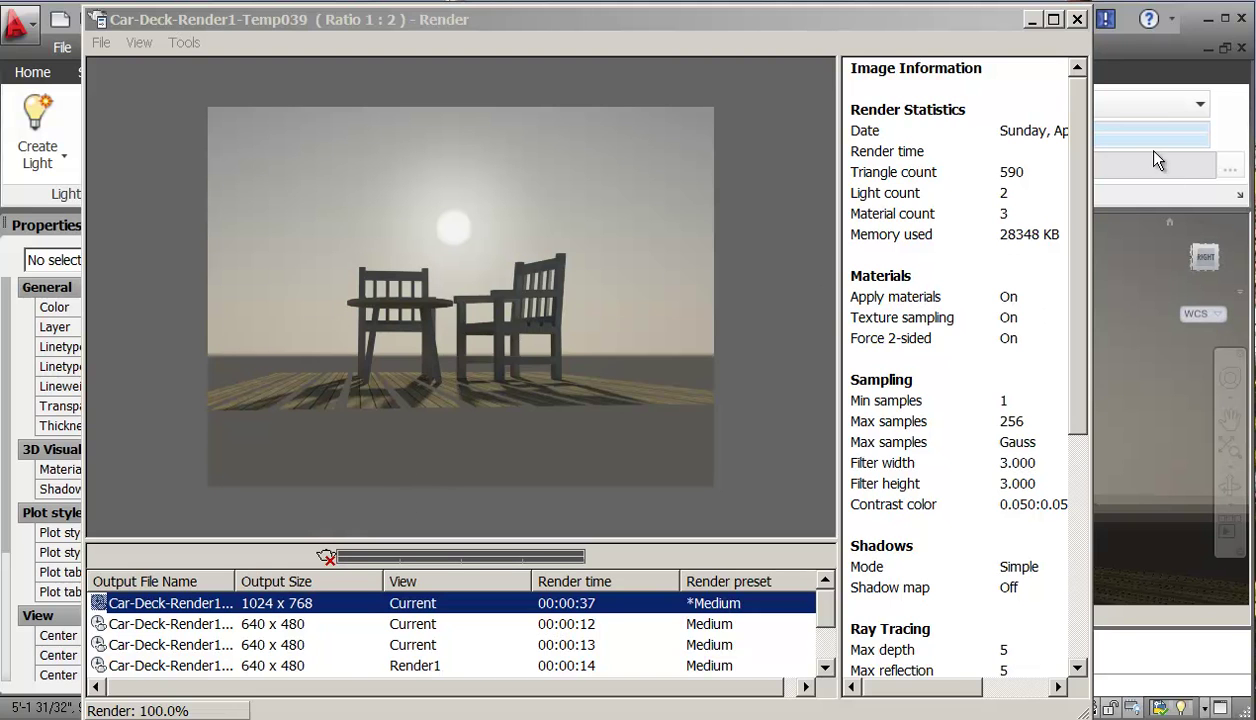
pyautogui.click(1076, 20)
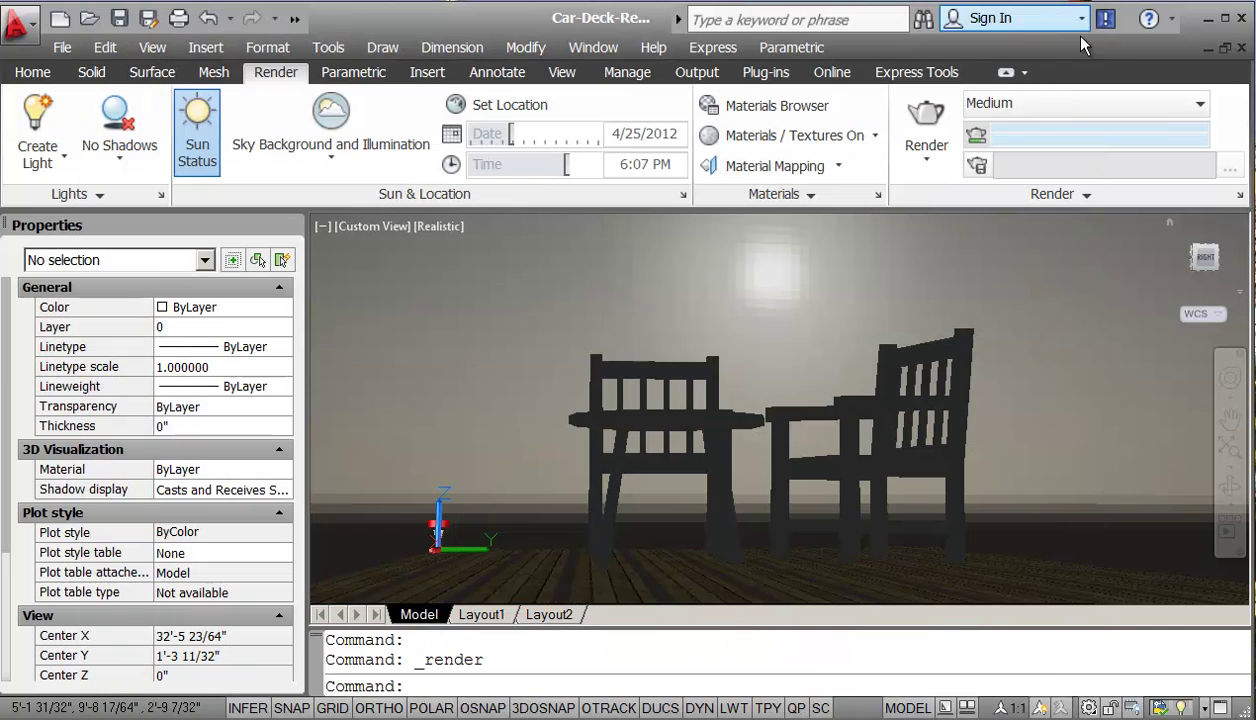
# Change the render preset from Medium to Presentation.
pyautogui.click(1200, 107)
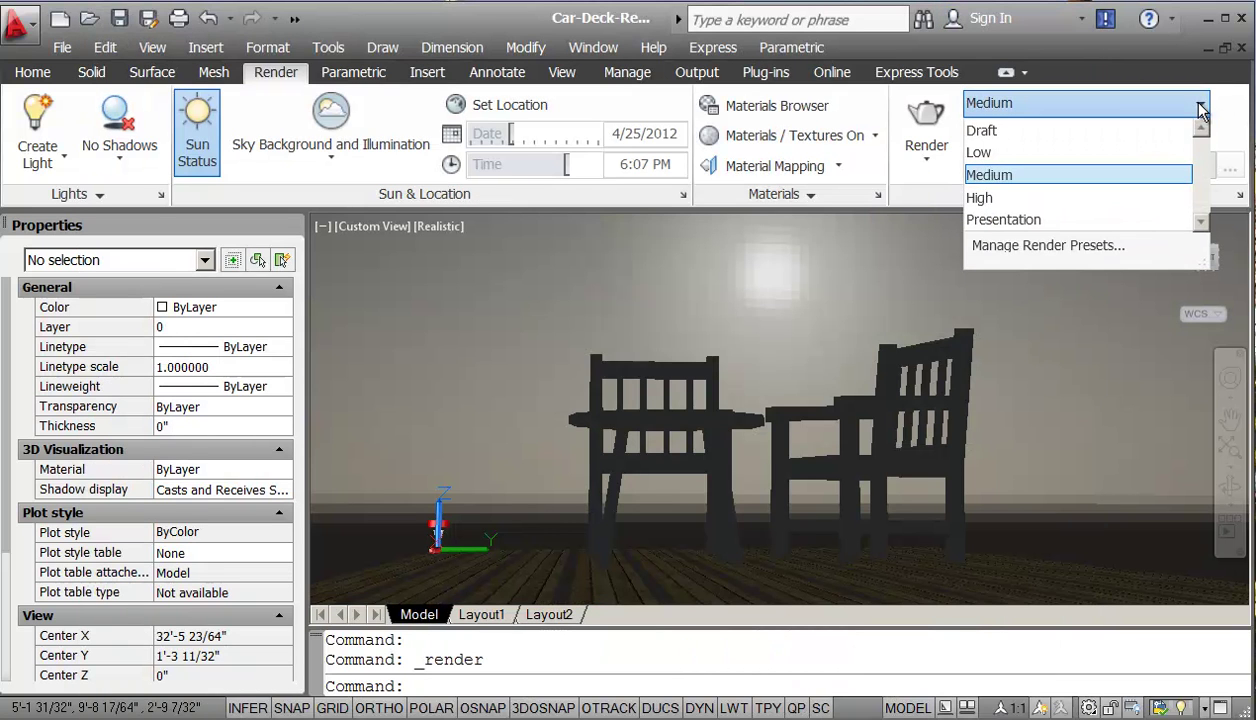
pyautogui.click(1116, 220)
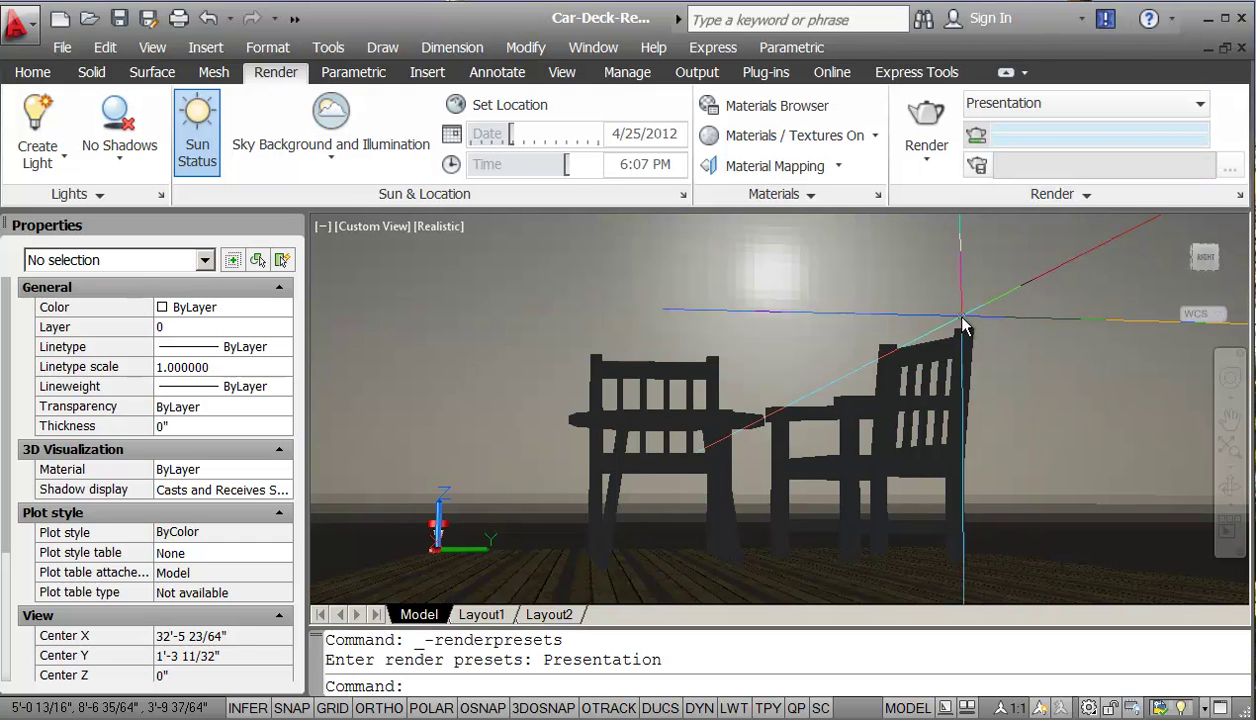